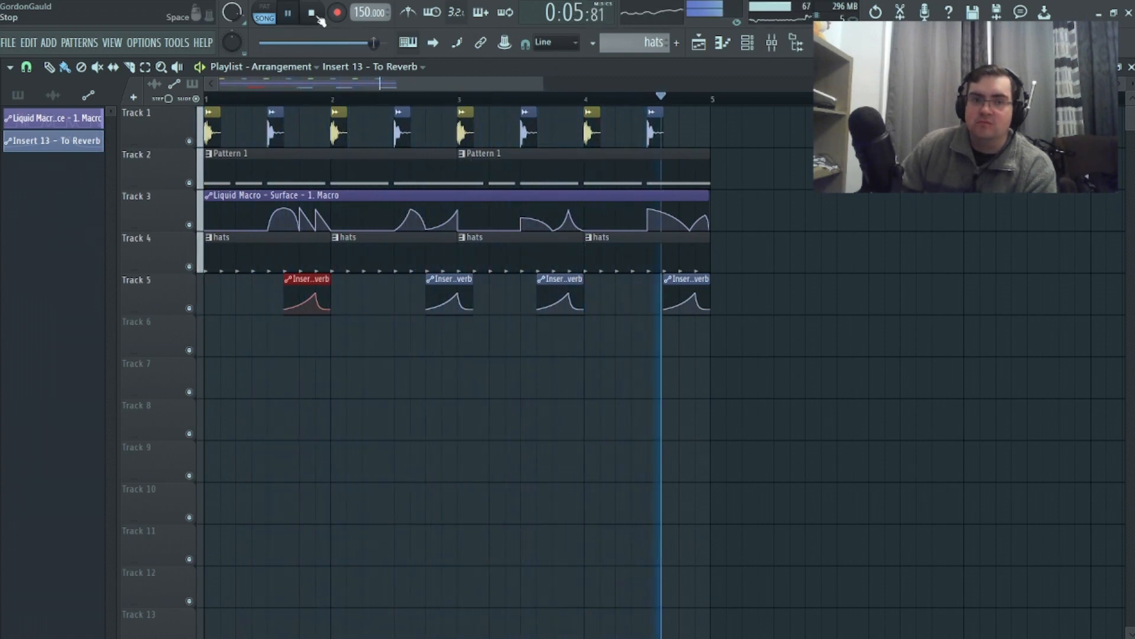
Stop playback, restore the playlist from full-window size and solo Track 1 with the kick and snare clips.
key("space")
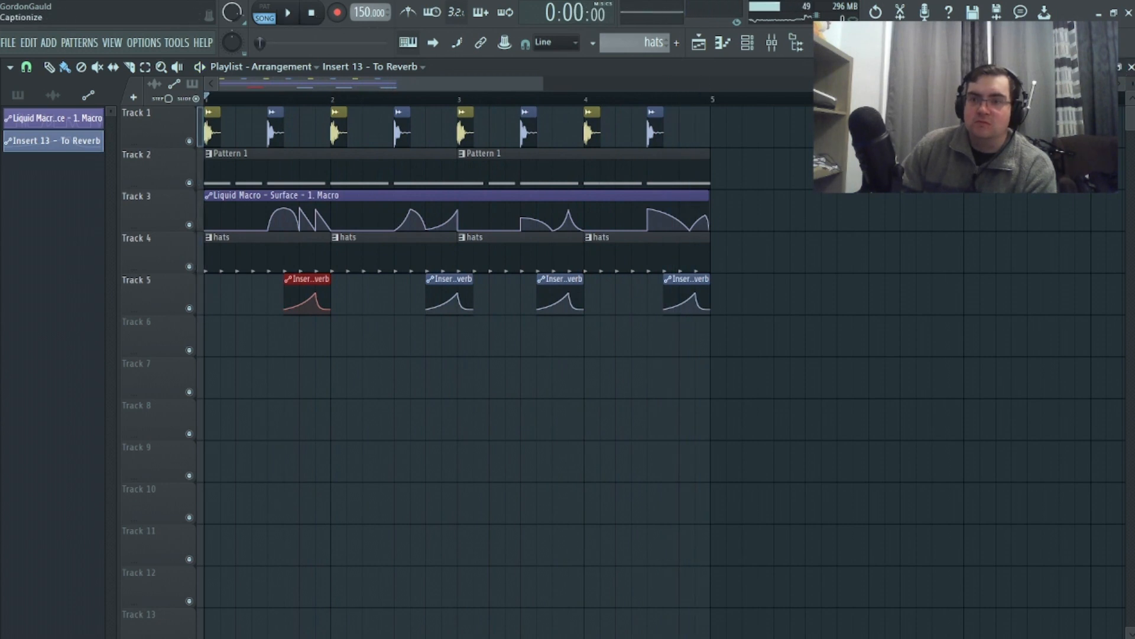
left_click(1122, 70)
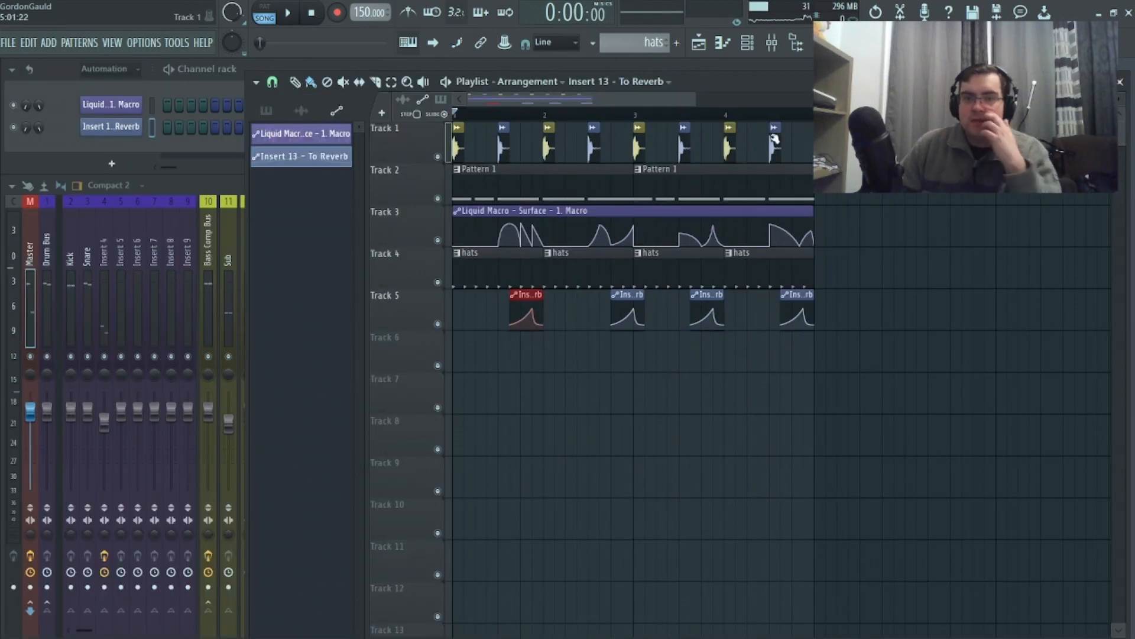
right_click(438, 157)
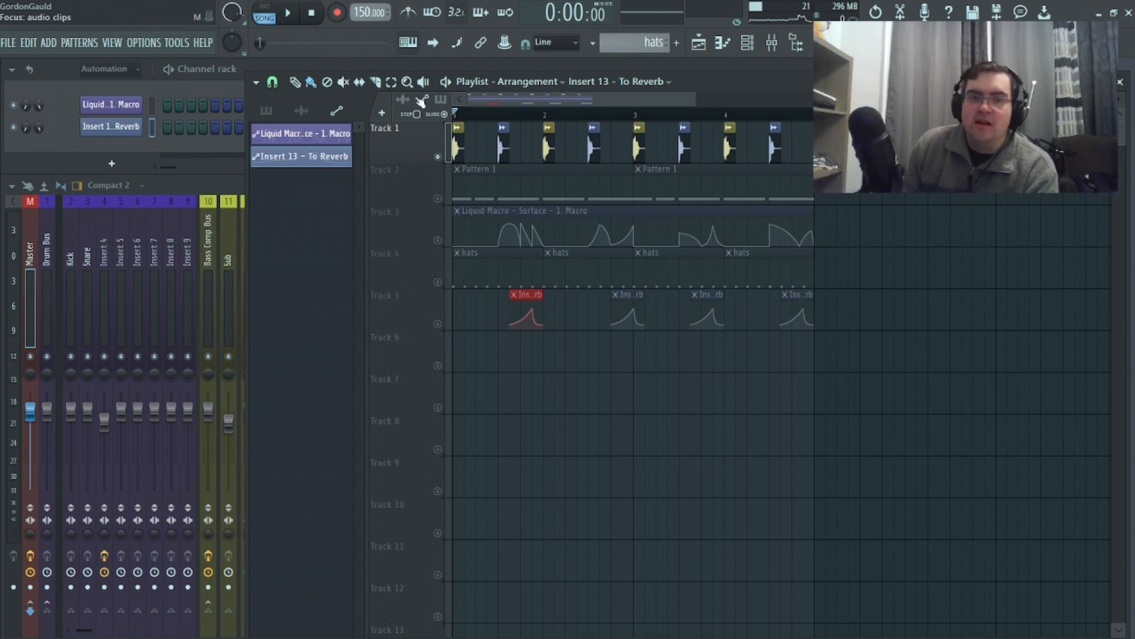
left_click_drag(694, 100, 726, 128)
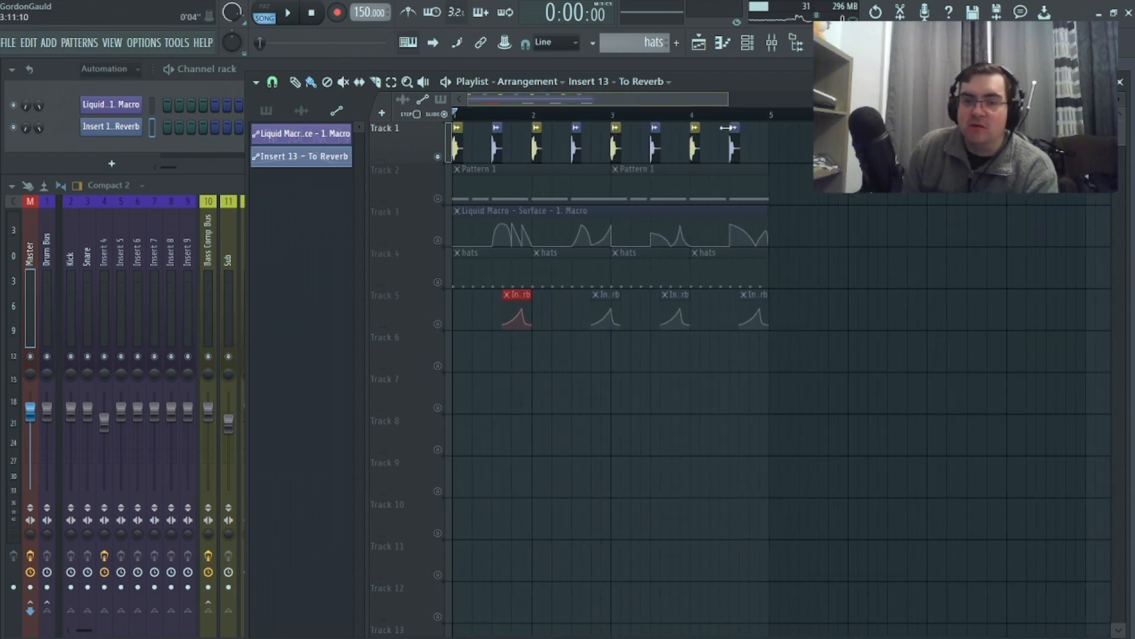
Add a Patcher channel to the channel rack and load the Kick Synth preset into it.
left_click(155, 104)
left_click(111, 163)
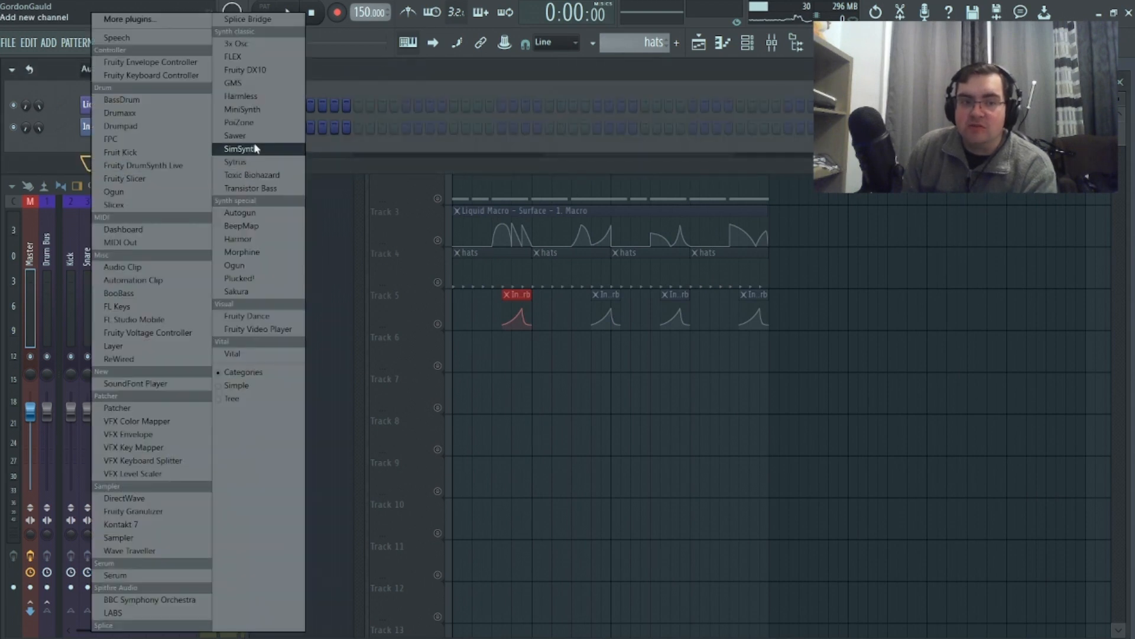
left_click(168, 408)
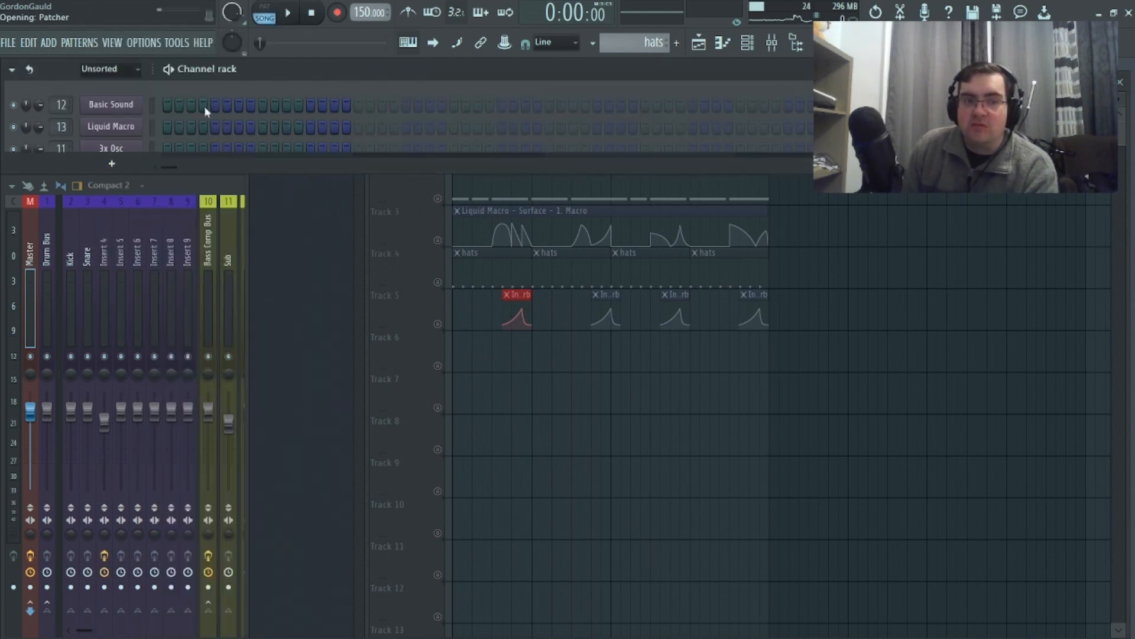
left_click(53, 160)
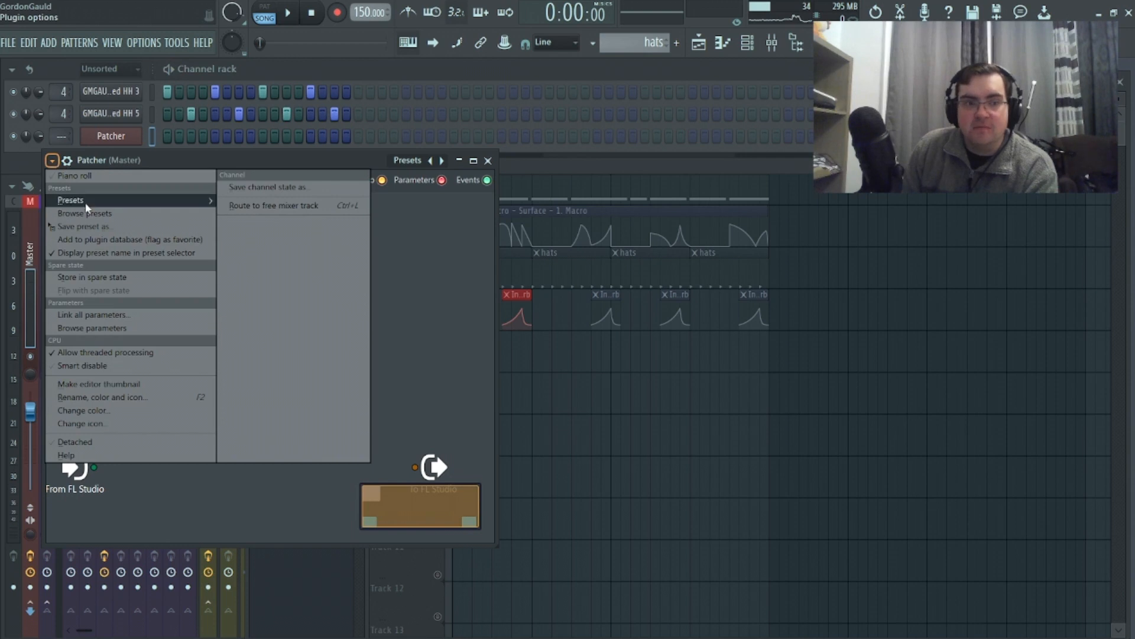
mouse_move(86, 201)
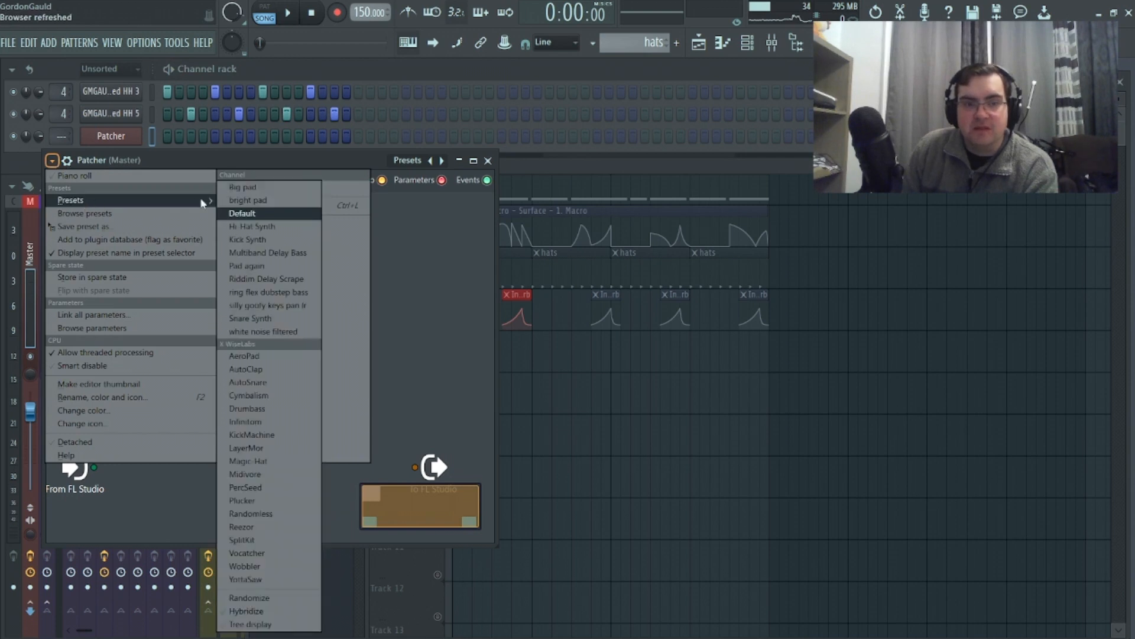
left_click(277, 240)
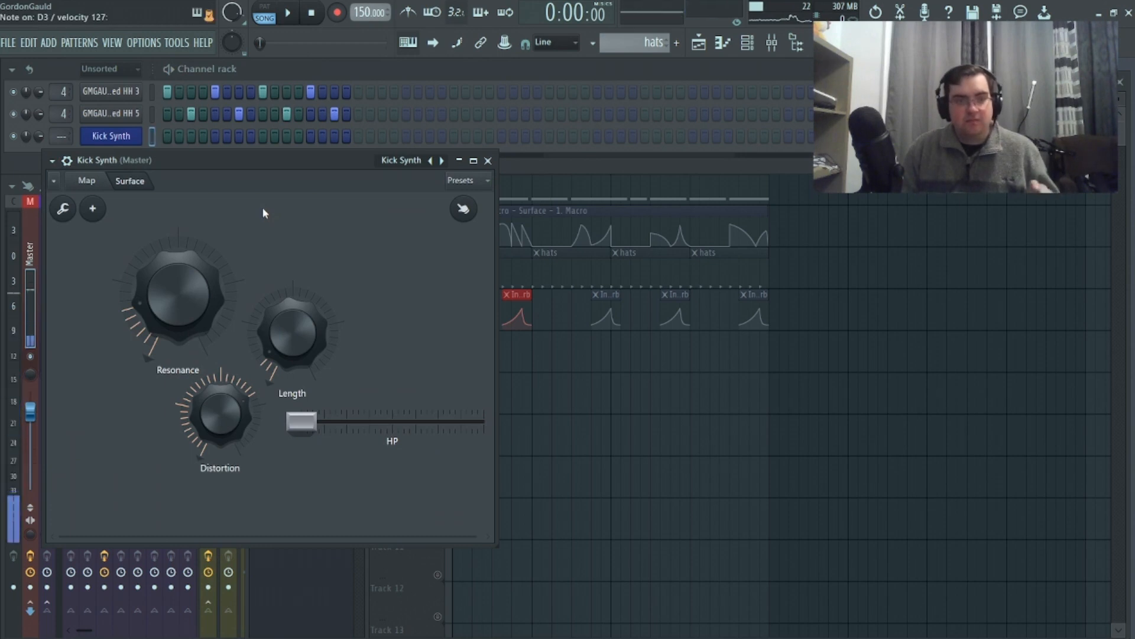
Shape a long kick by lowering Resonance, raising Length almost to maximum and cutting Distortion to a low level.
left_click_drag(198, 290, 197, 313)
left_click_drag(295, 332, 295, 277)
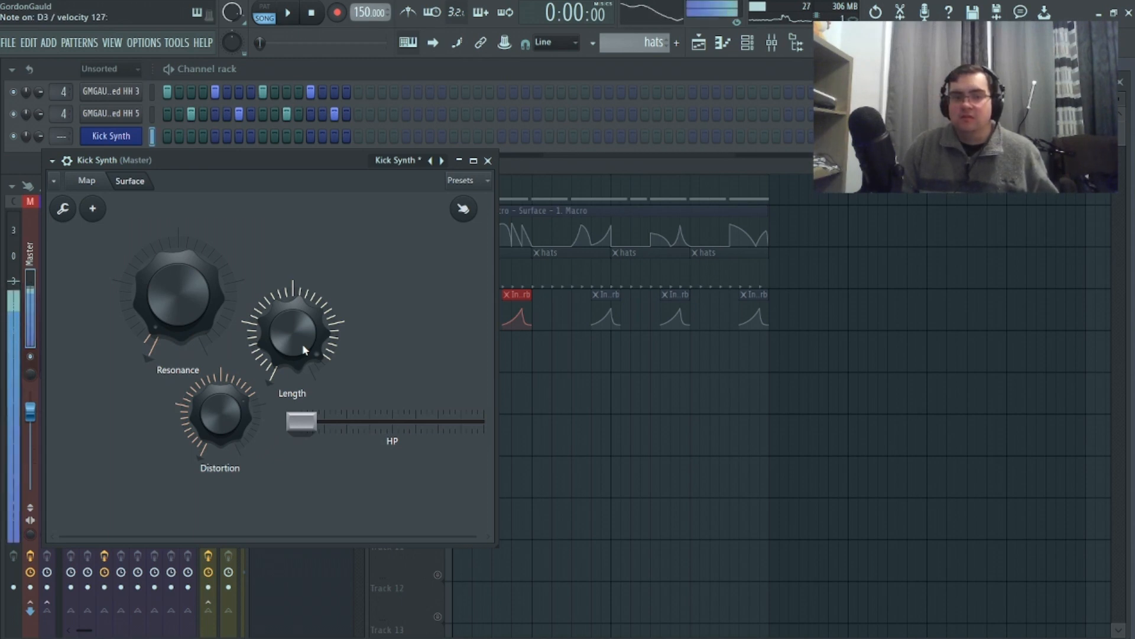
mouse_move(301, 421)
left_mouse_down()
mouse_move(481, 421)
mouse_move(301, 421)
left_mouse_up()
left_click_drag(220, 414, 220, 428)
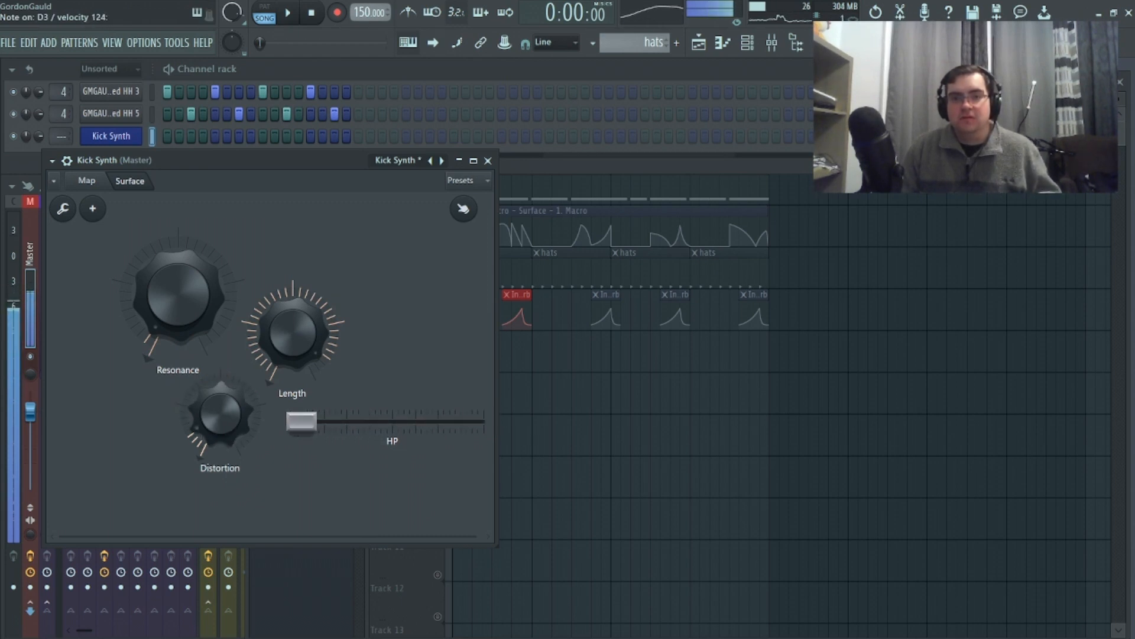
Shape a short, clean kick with Resonance, Length and Distortion near minimum and the HP filter raised to about a fifth.
left_click_drag(163, 299, 162, 306)
left_click_drag(292, 332, 293, 414)
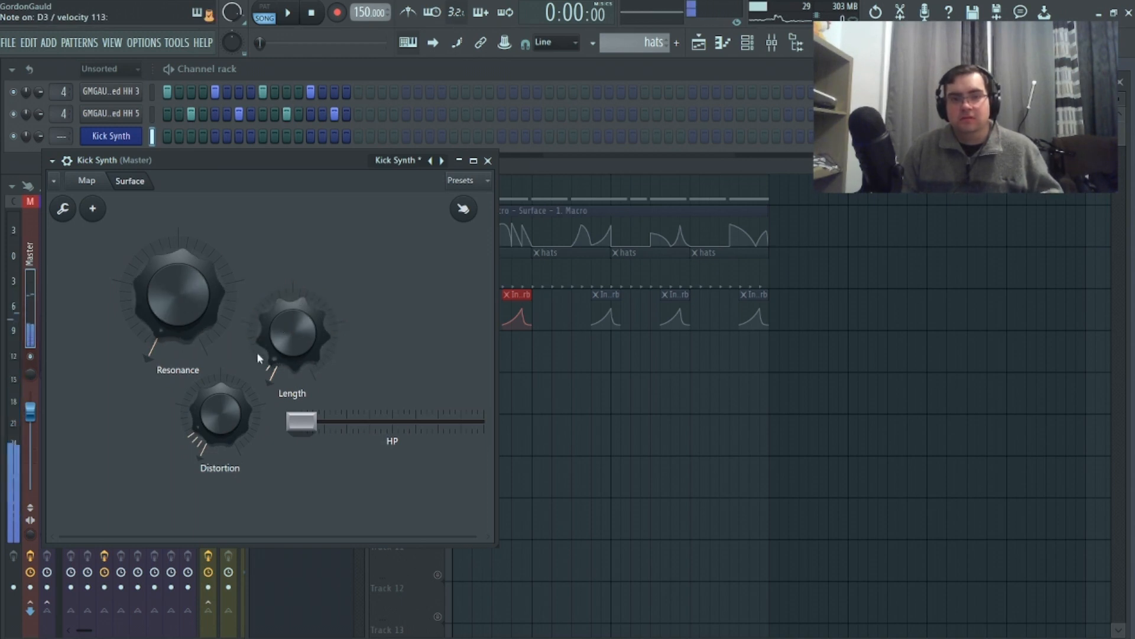
left_click_drag(277, 358, 278, 355)
left_click_drag(157, 304, 158, 298)
left_click_drag(207, 398, 207, 413)
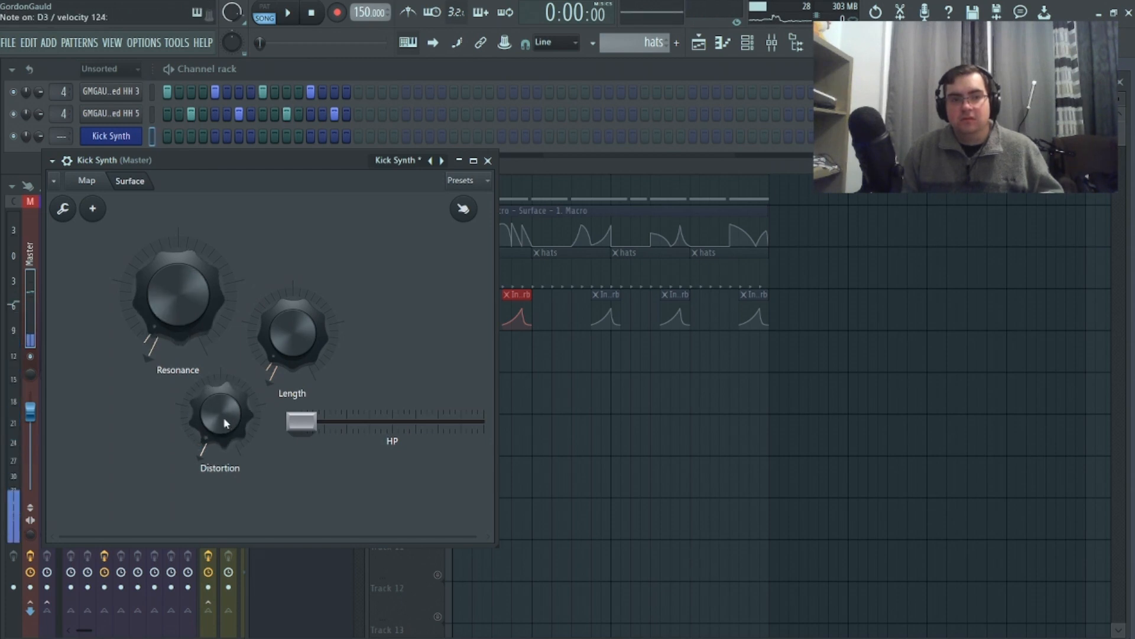
left_click_drag(301, 421, 340, 421)
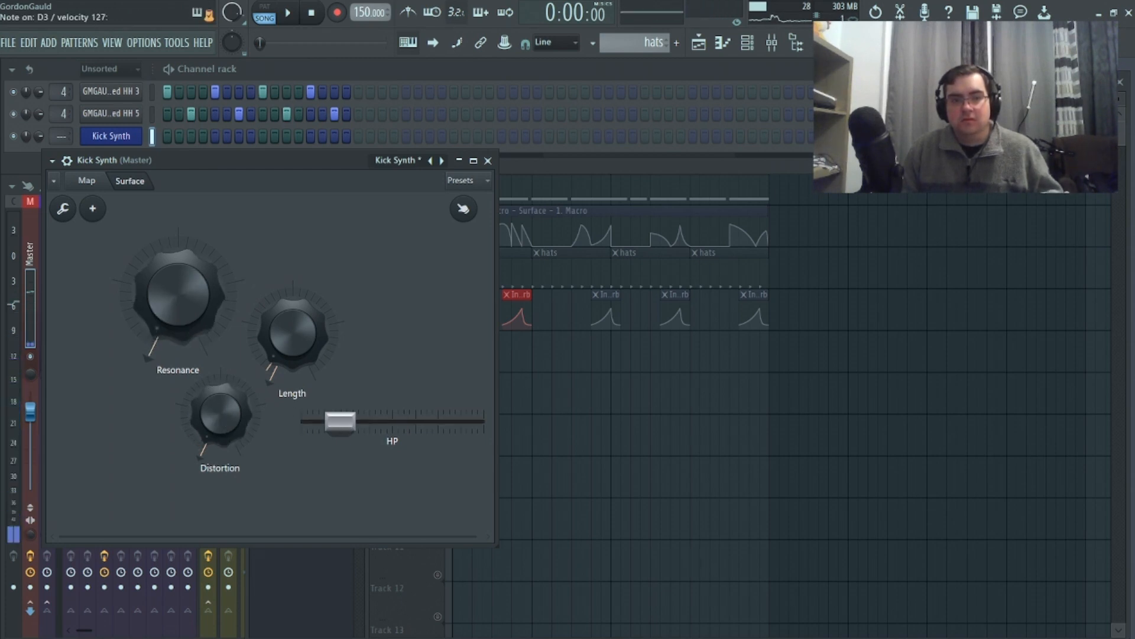
Show Kick Synth's module map, widen its window and spread out the overlapping Pulse, Down Sweep, LP, HP and output modules.
left_click(87, 181)
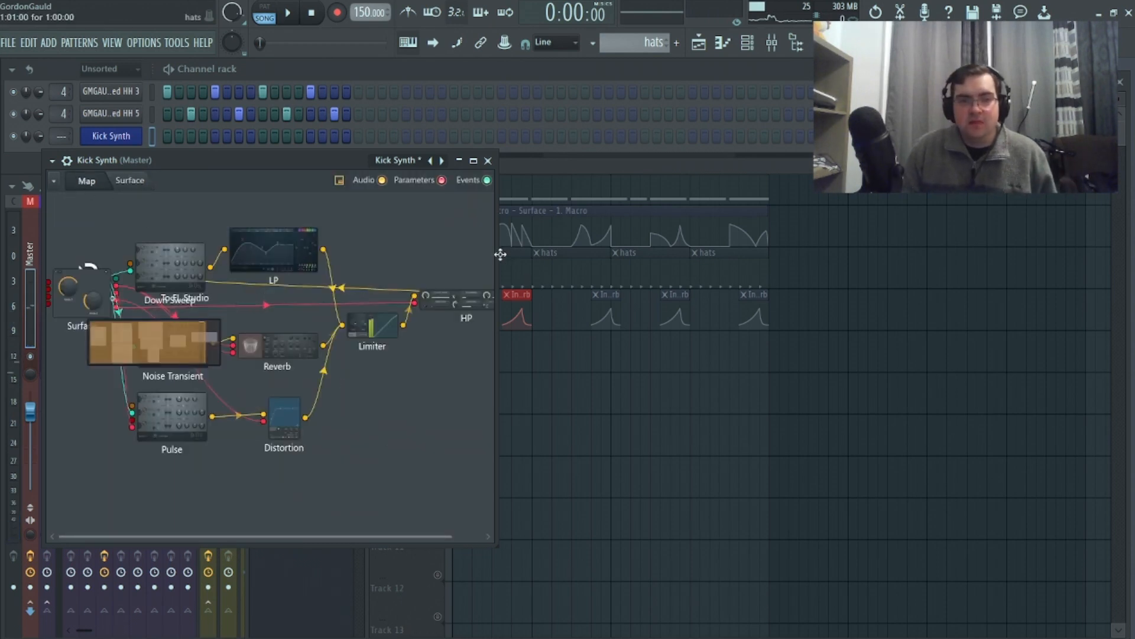
left_click_drag(501, 255, 1039, 297)
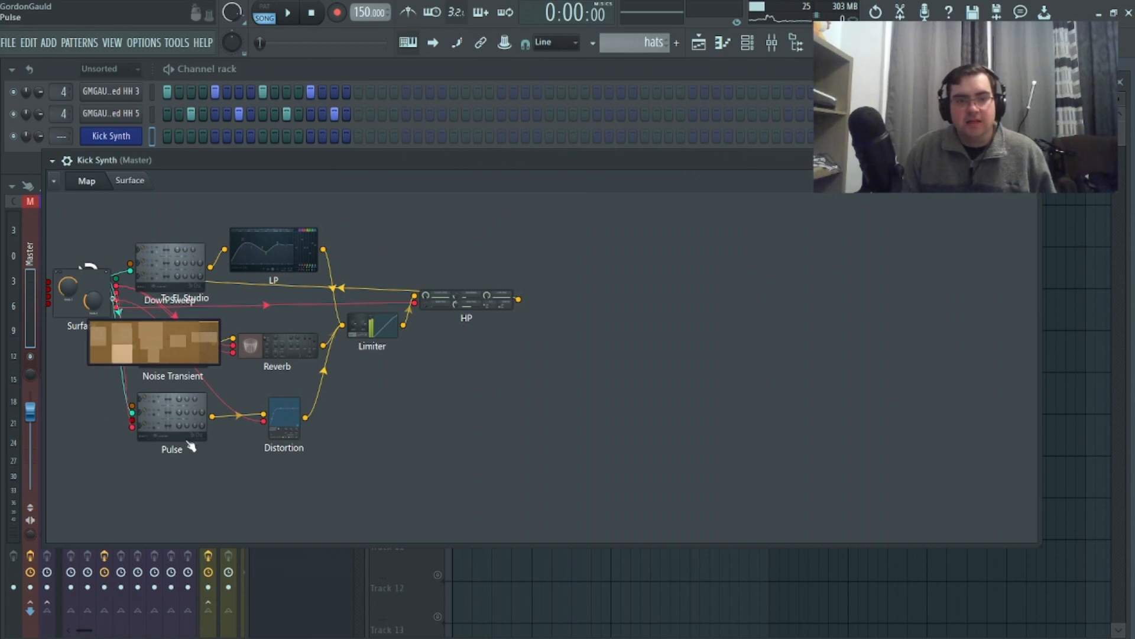
left_click_drag(190, 448, 510, 444)
left_click_drag(170, 260, 461, 248)
left_click_drag(273, 248, 356, 248)
left_click_drag(185, 310, 662, 306)
left_click_drag(490, 346, 598, 387)
left_click_drag(467, 296, 526, 310)
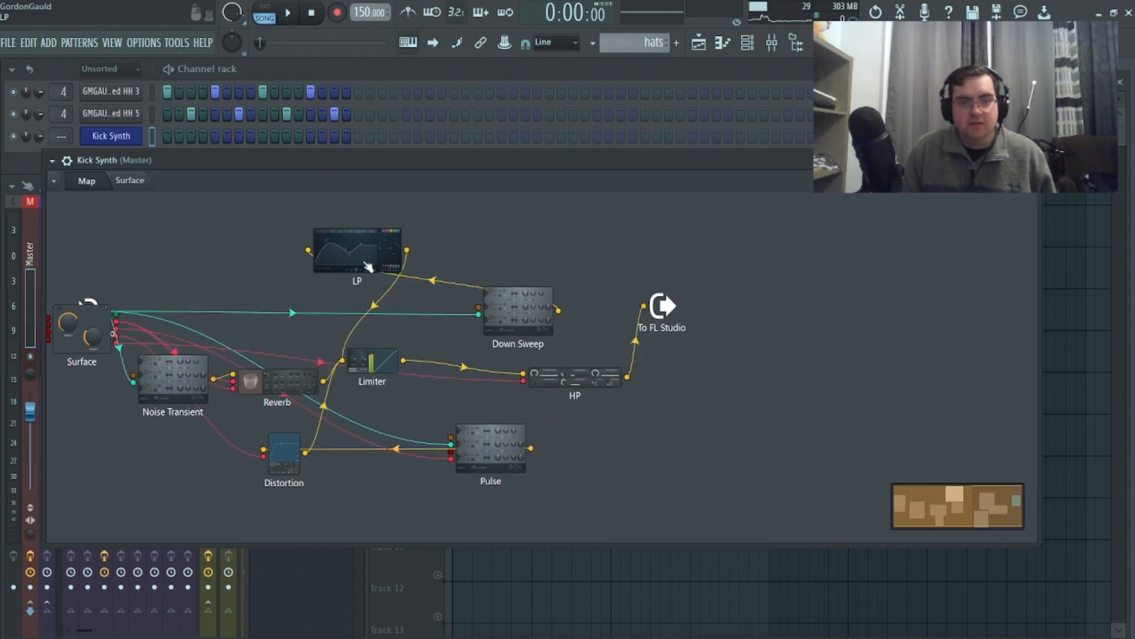
Arrange the map by signal flow, with Down Sweep and Pulse beside Noise Transient and the LP, Reverb and Limiter modules after them.
left_click_drag(351, 256, 599, 254)
left_click_drag(520, 317, 142, 252)
left_click_drag(496, 476, 139, 467)
left_click_drag(292, 382, 305, 307)
left_click_drag(392, 356, 474, 359)
left_click_drag(300, 304, 336, 315)
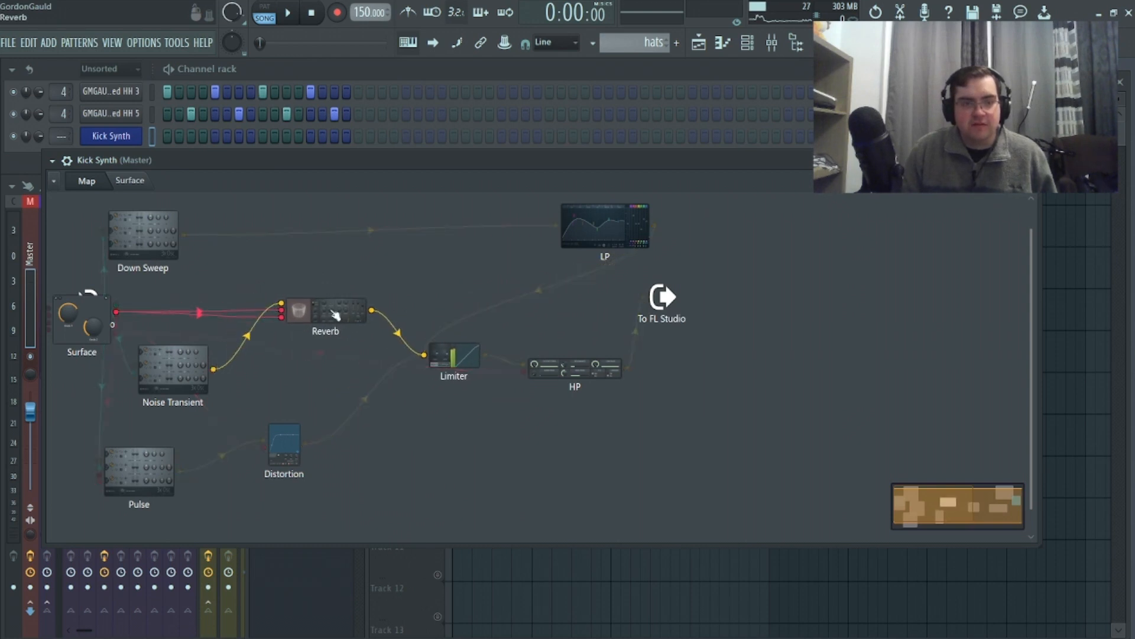
left_click_drag(167, 467, 203, 452)
left_click_drag(146, 240, 172, 262)
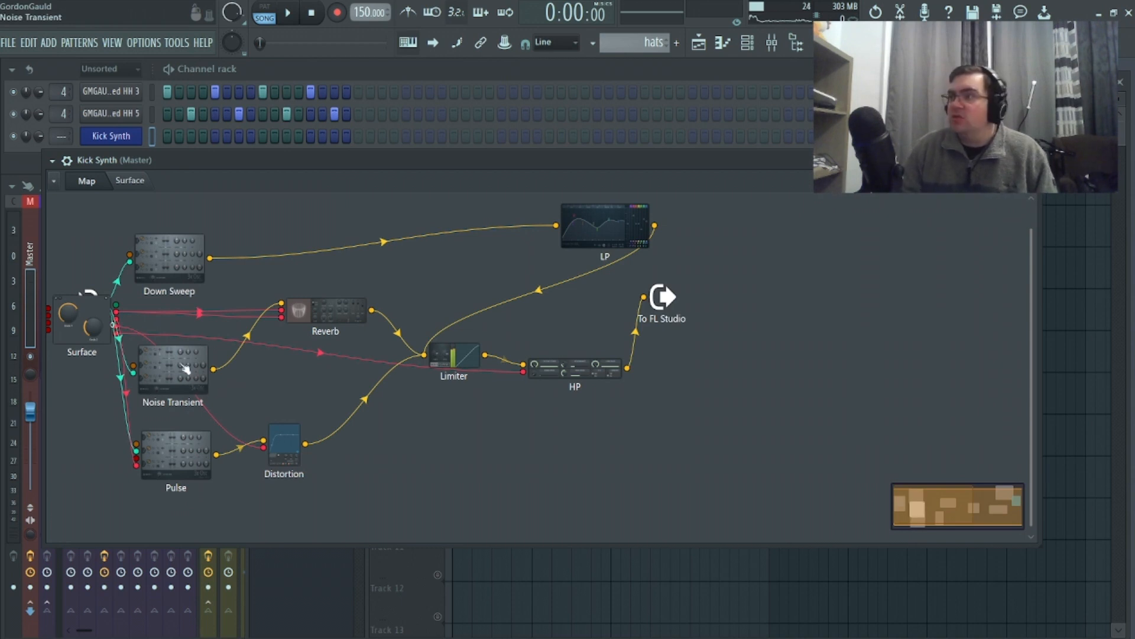
Inspect the Down Sweep module's oscillators and its volume and pitch envelopes.
double_click(165, 271)
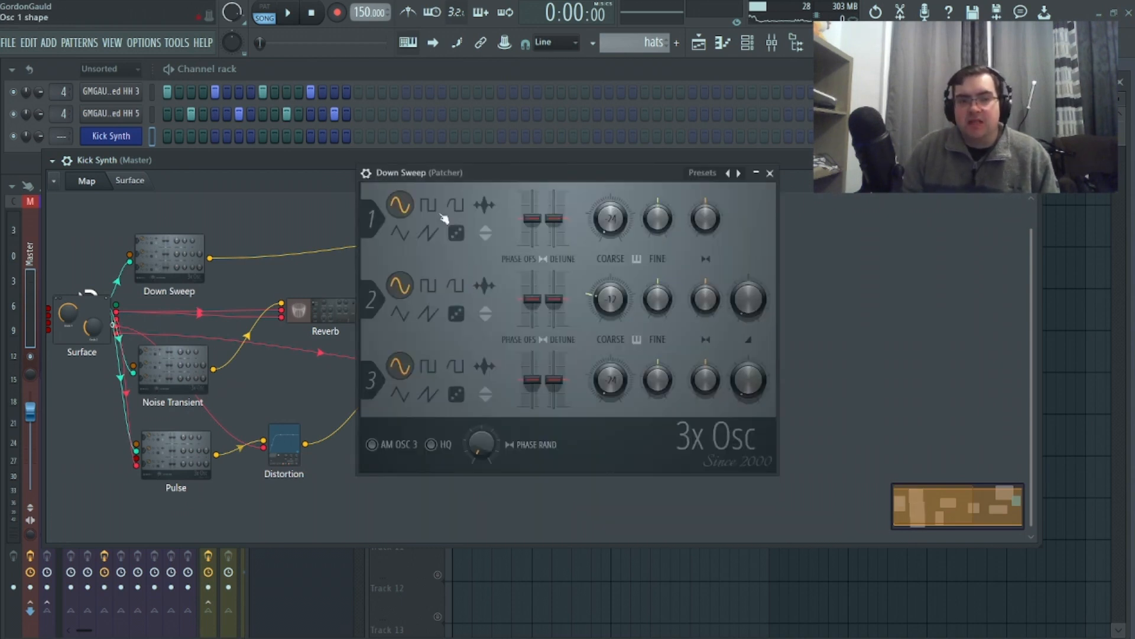
left_click(366, 173)
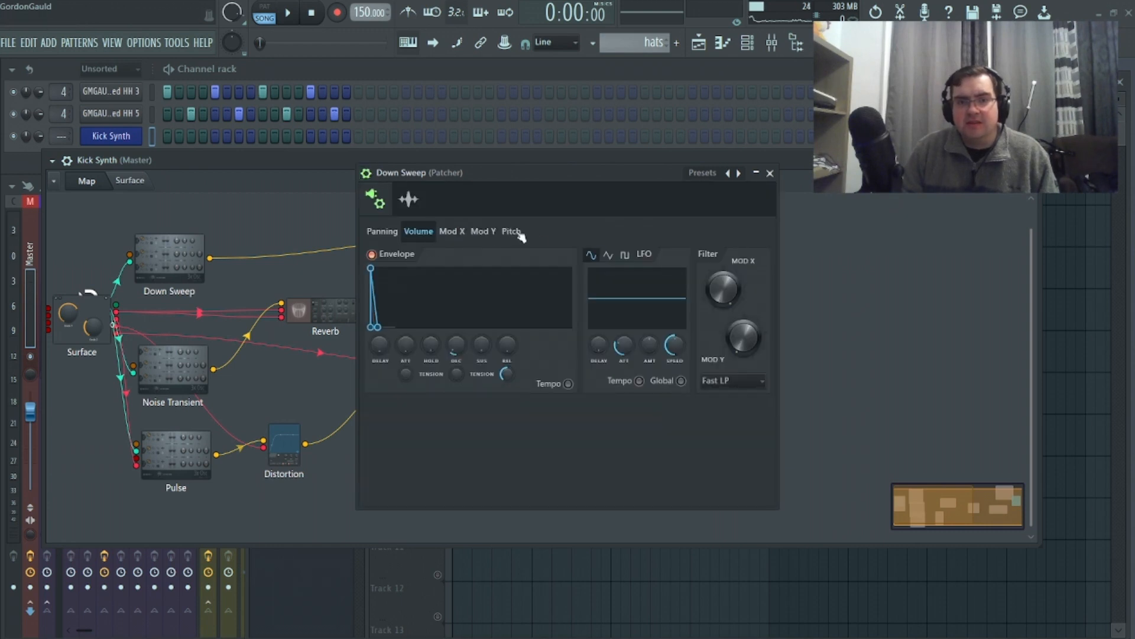
left_click(512, 231)
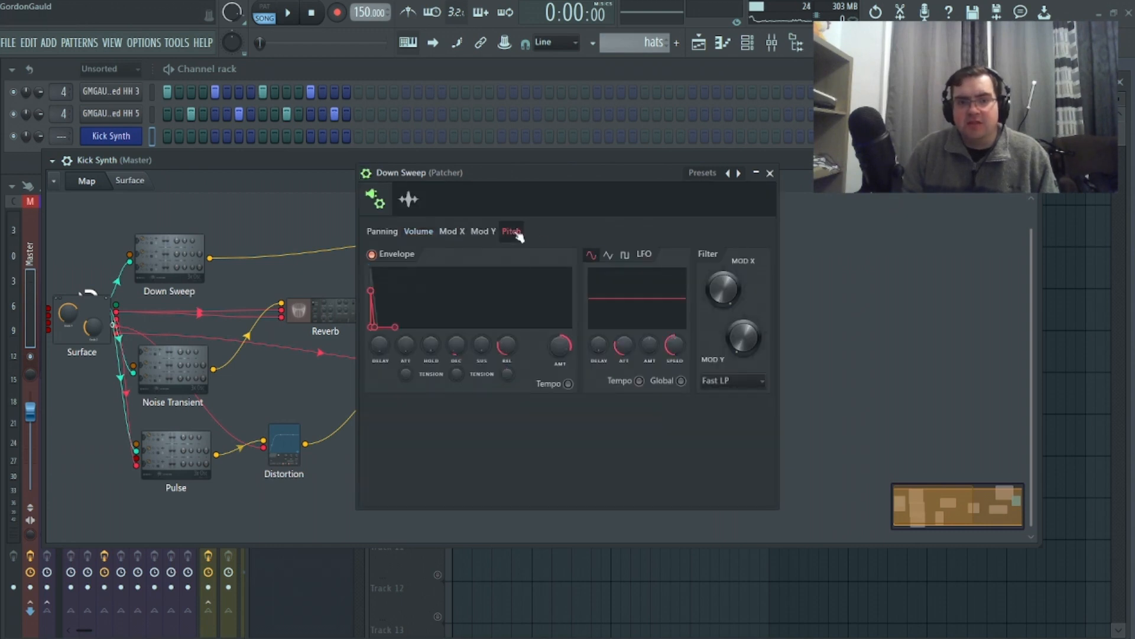
left_click(771, 173)
Inspect the Noise Transient module's oscillator shapes and volume envelope.
double_click(207, 365)
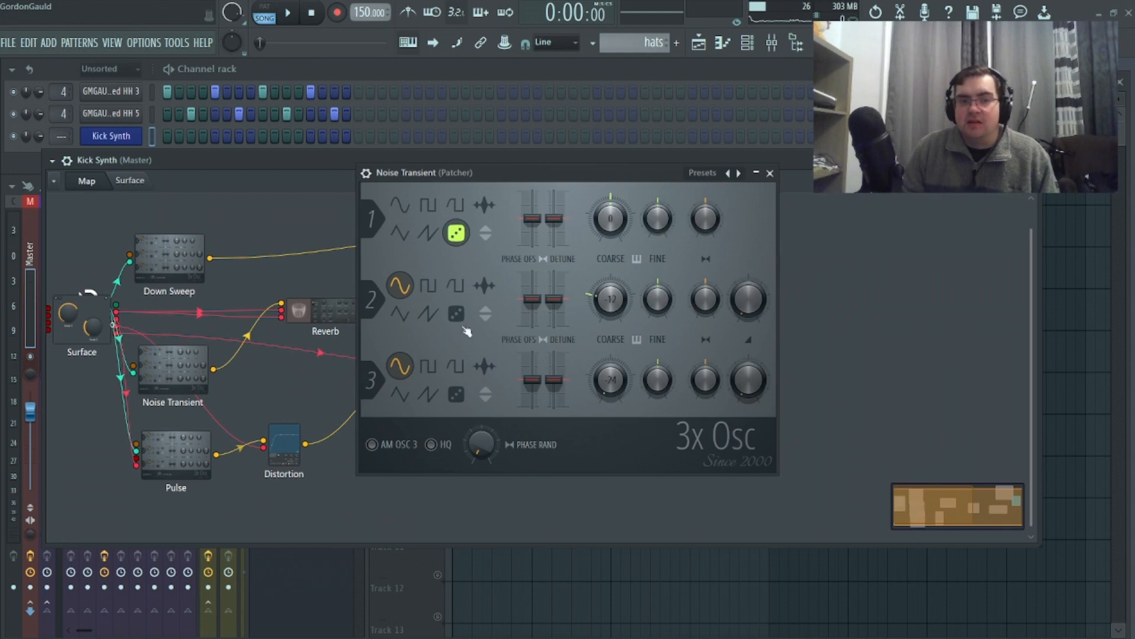
left_click(366, 173)
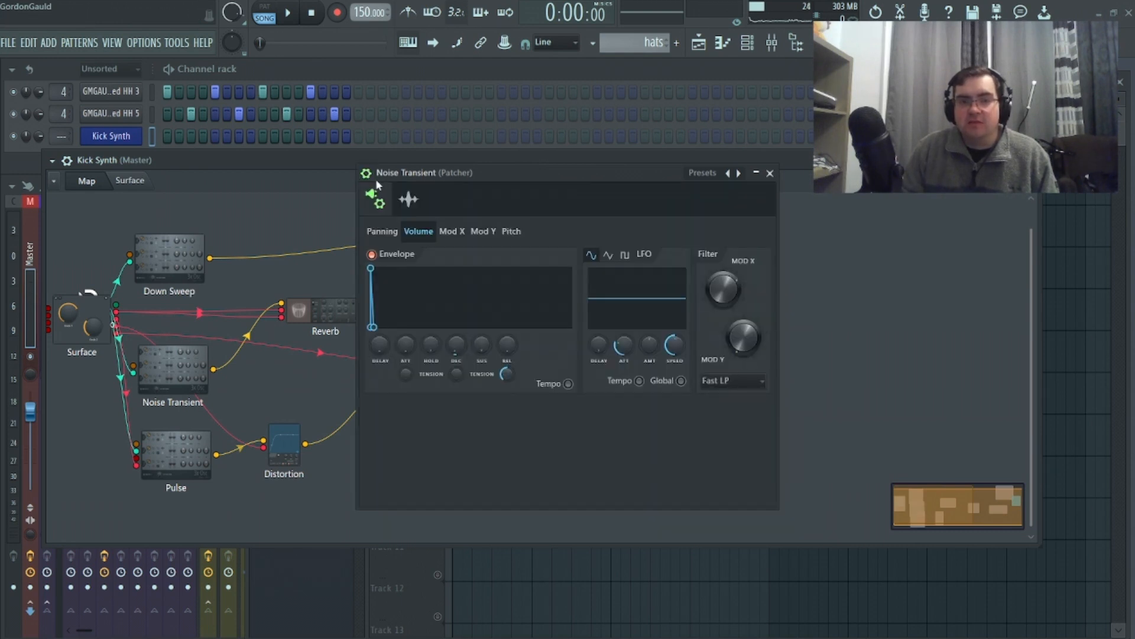
left_click(409, 200)
left_click(377, 199)
left_click(366, 173)
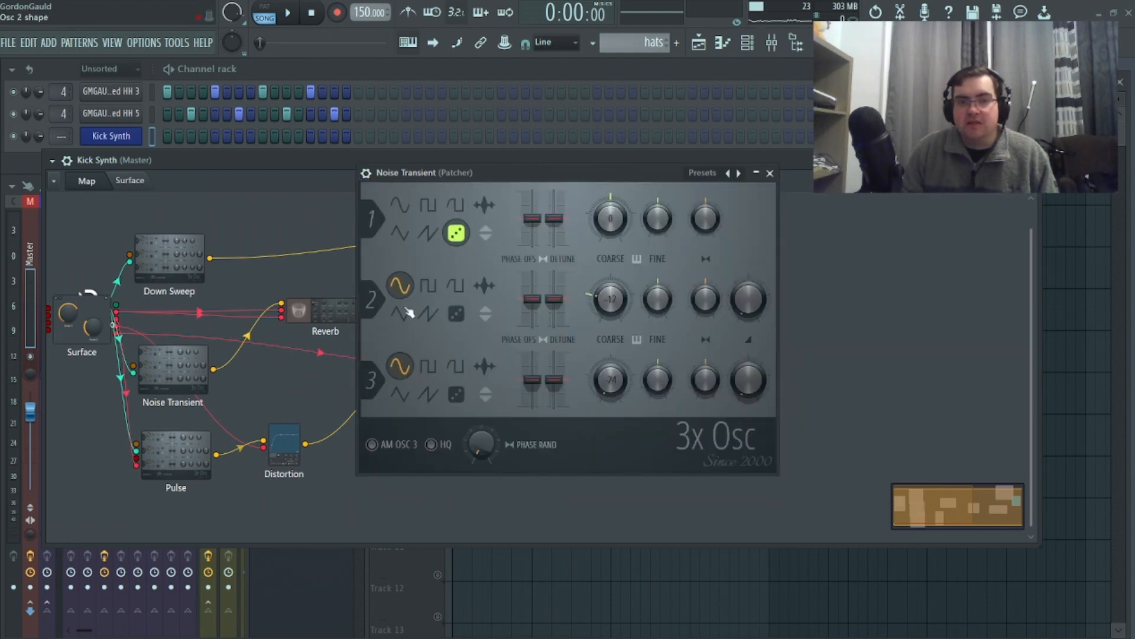
left_click(770, 174)
Inspect the Pulse module's oscillators and volume envelope.
left_click(176, 460)
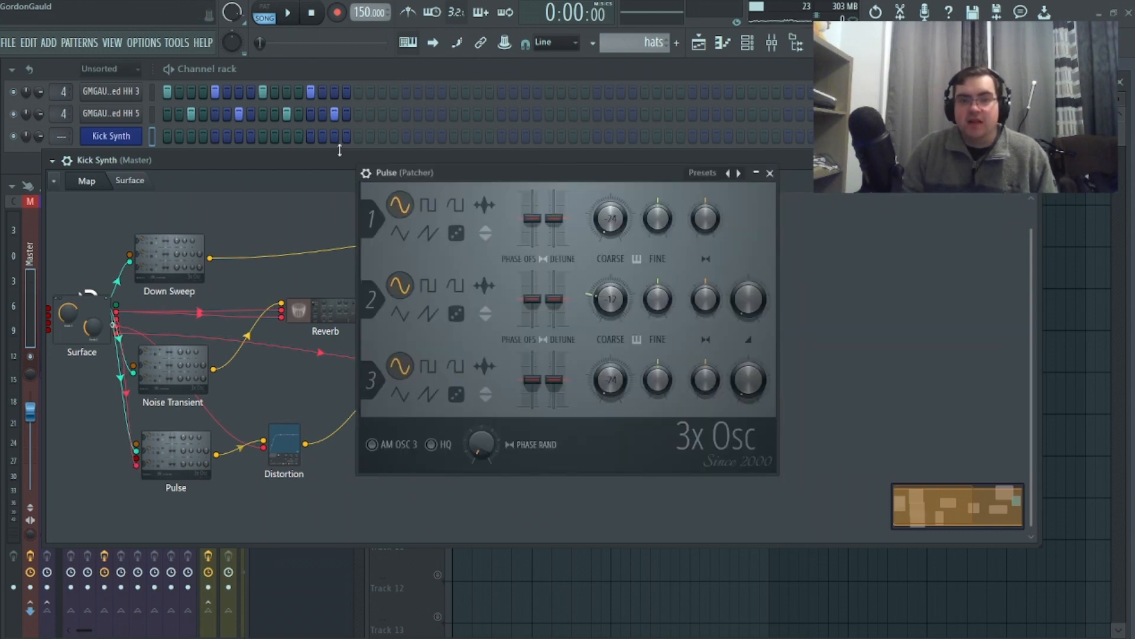
left_click(371, 177)
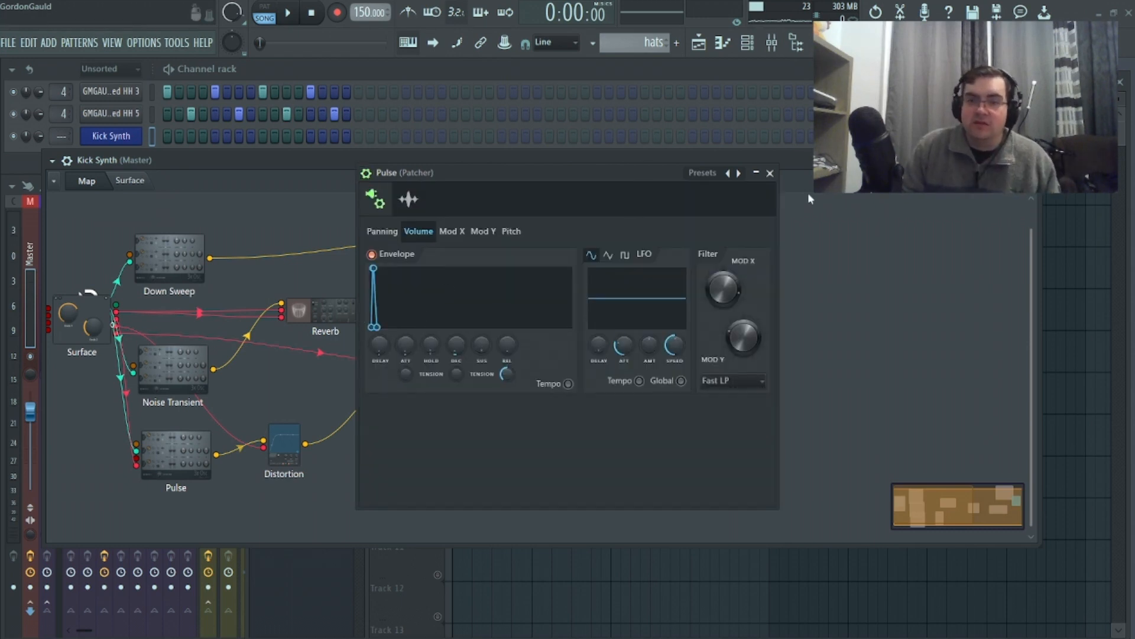
left_click(770, 173)
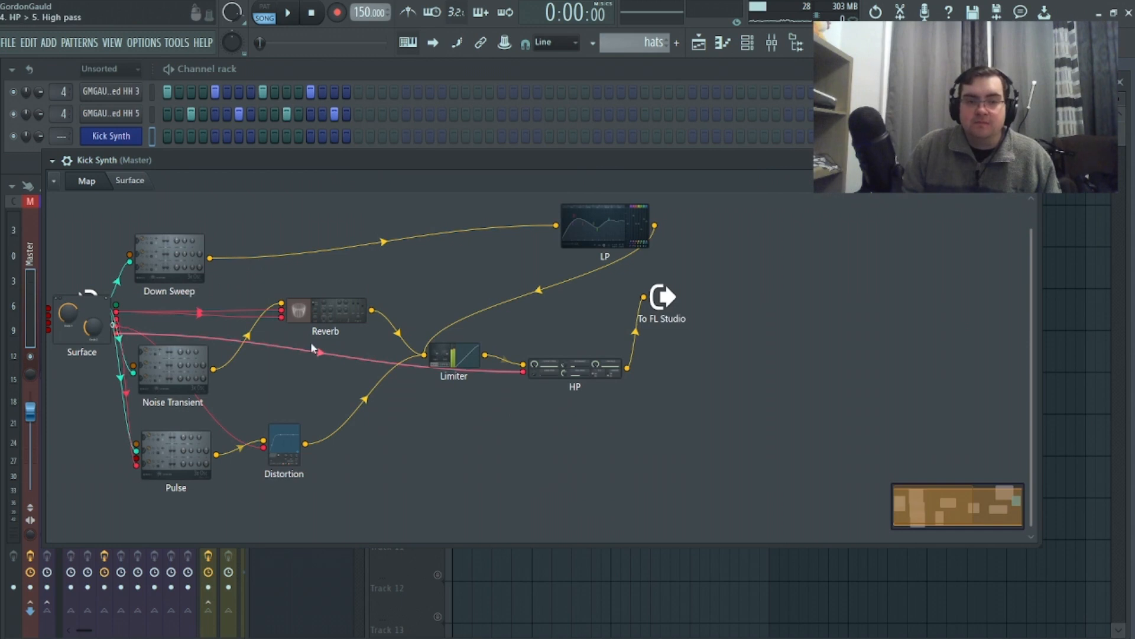
Tidy the map by moving Distortion away from Pulse, Limiter closer to HP, and LP between Down Sweep and Limiter.
left_click_drag(300, 466, 362, 449)
left_click_drag(460, 358, 479, 357)
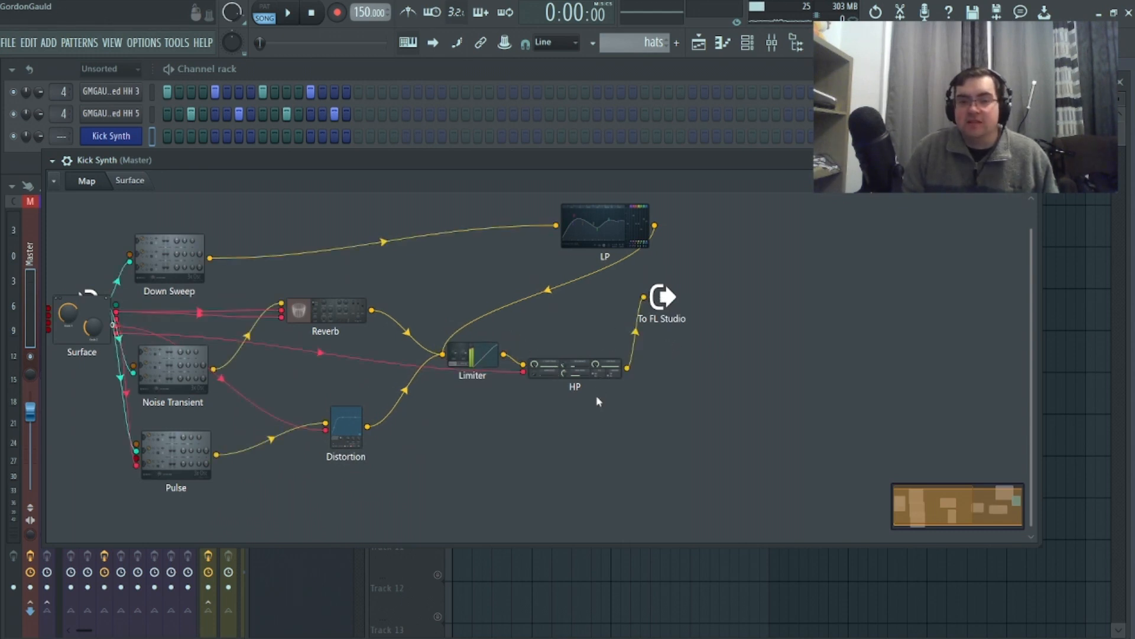
left_click_drag(593, 244, 425, 247)
Examine the LP module's equalizer curve and the Reverb module's settings.
double_click(426, 236)
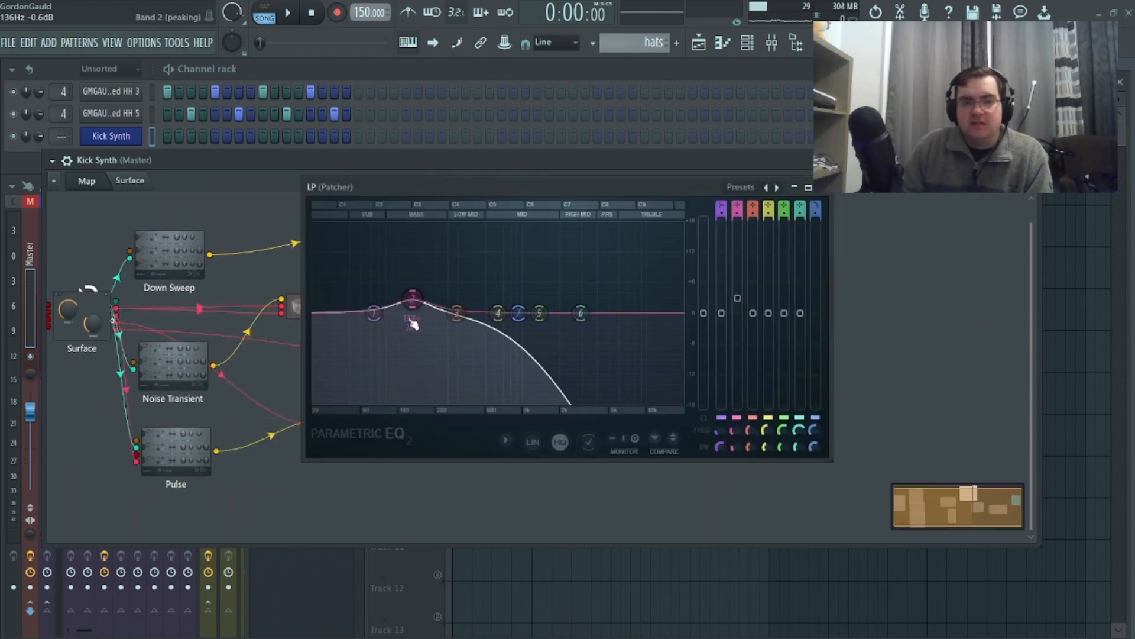
left_click(794, 186)
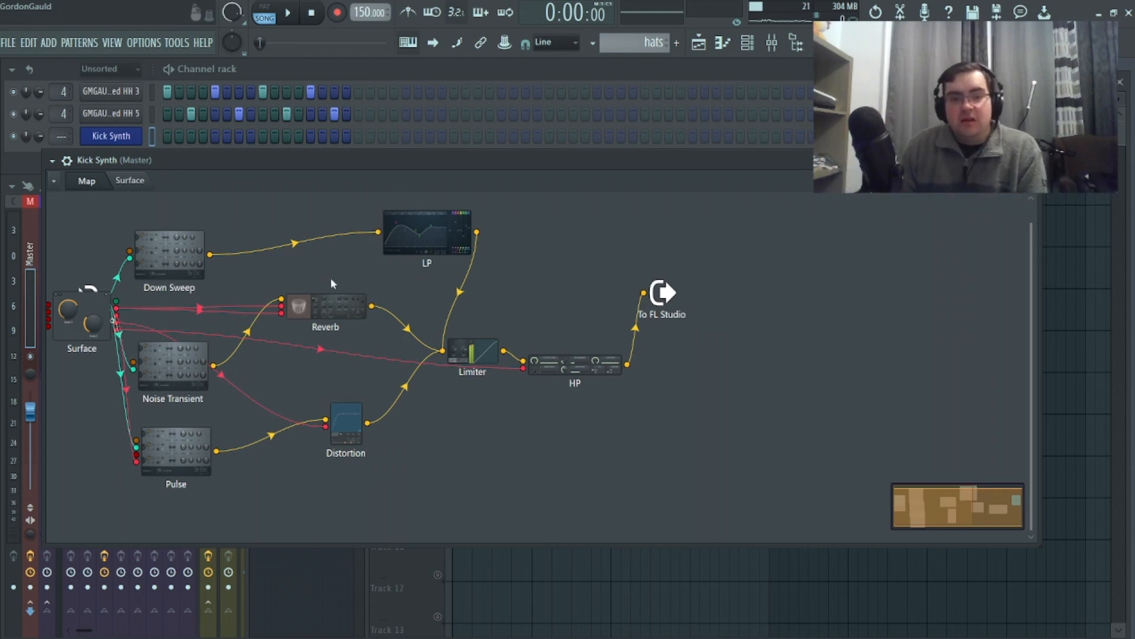
left_click(339, 307)
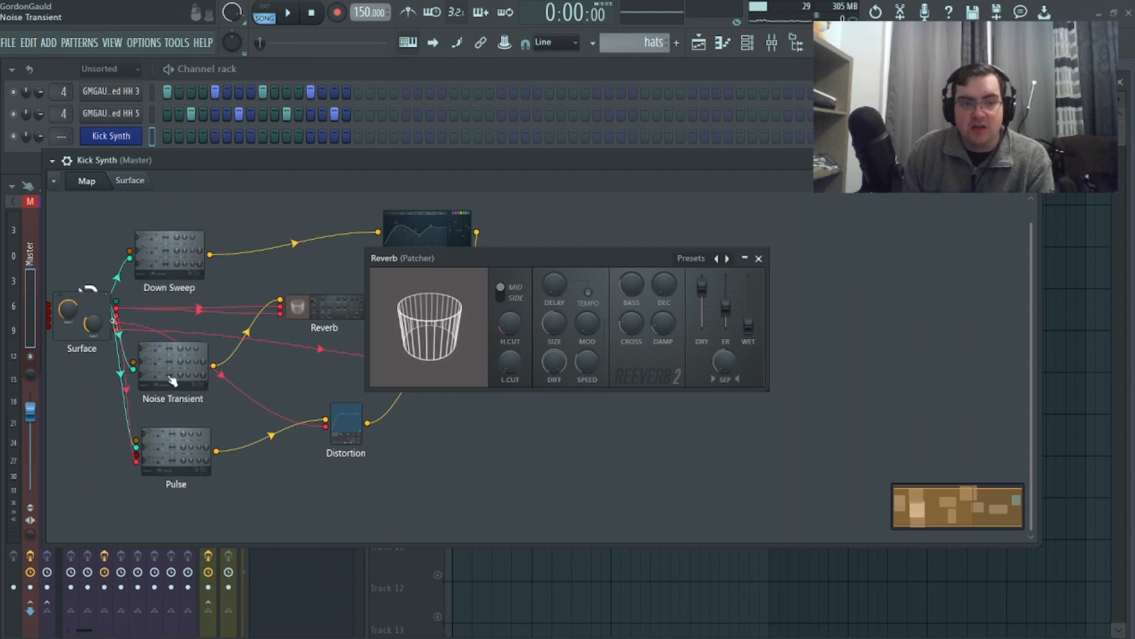
left_click(759, 258)
Return to Kick Synth's control surface, sweep Resonance to maximum and settle it at a low level.
left_click(130, 180)
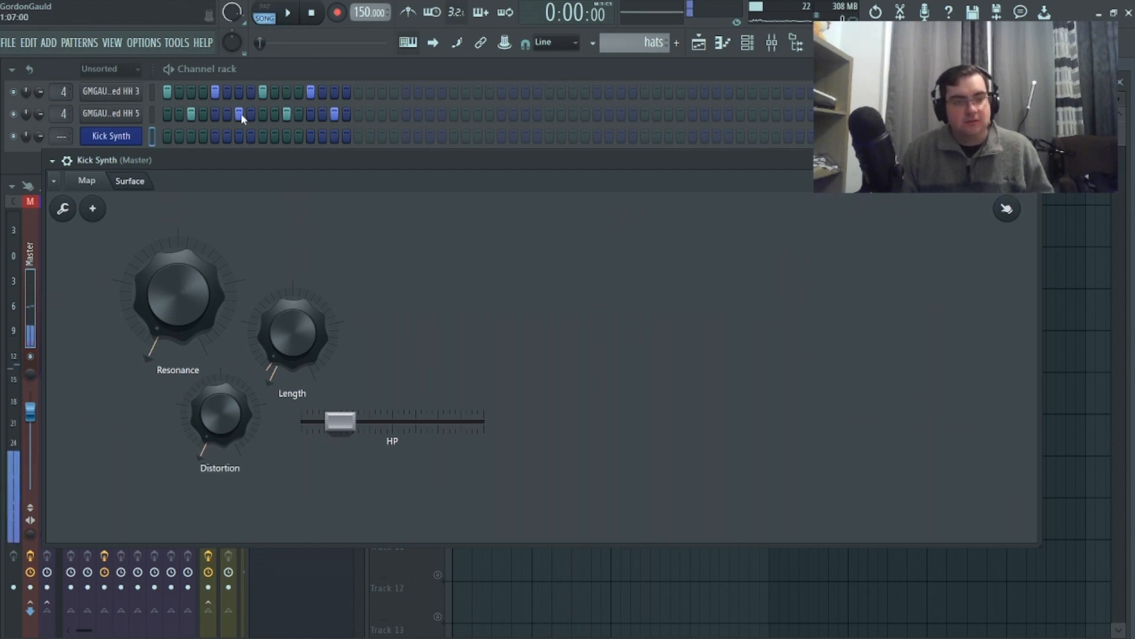
left_click_drag(179, 295, 178, 207)
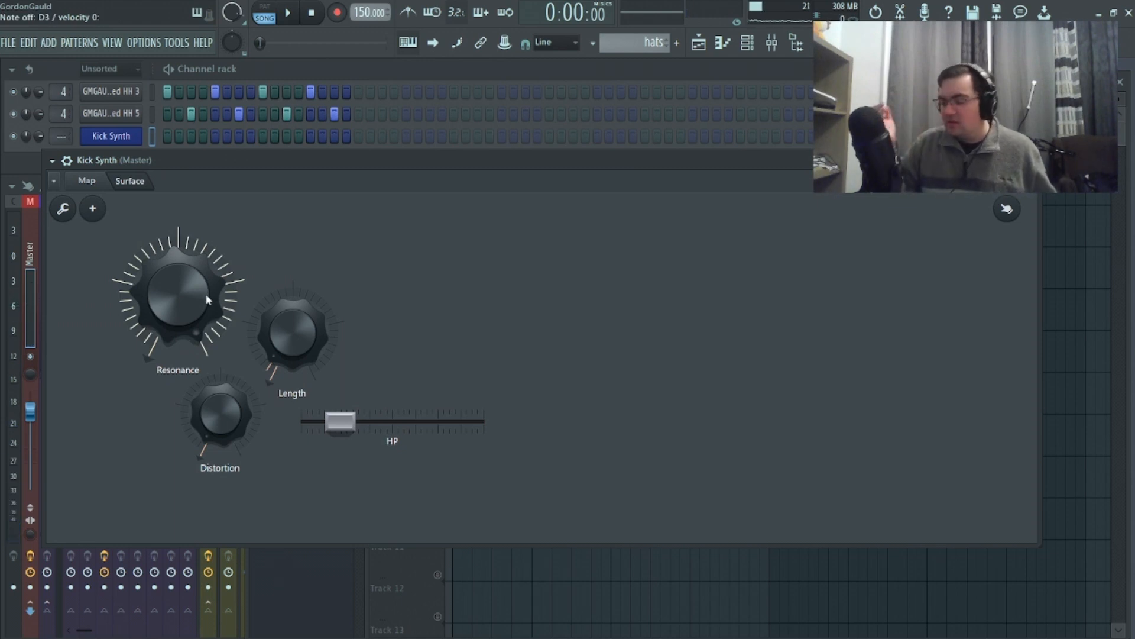
left_click_drag(205, 293, 205, 336)
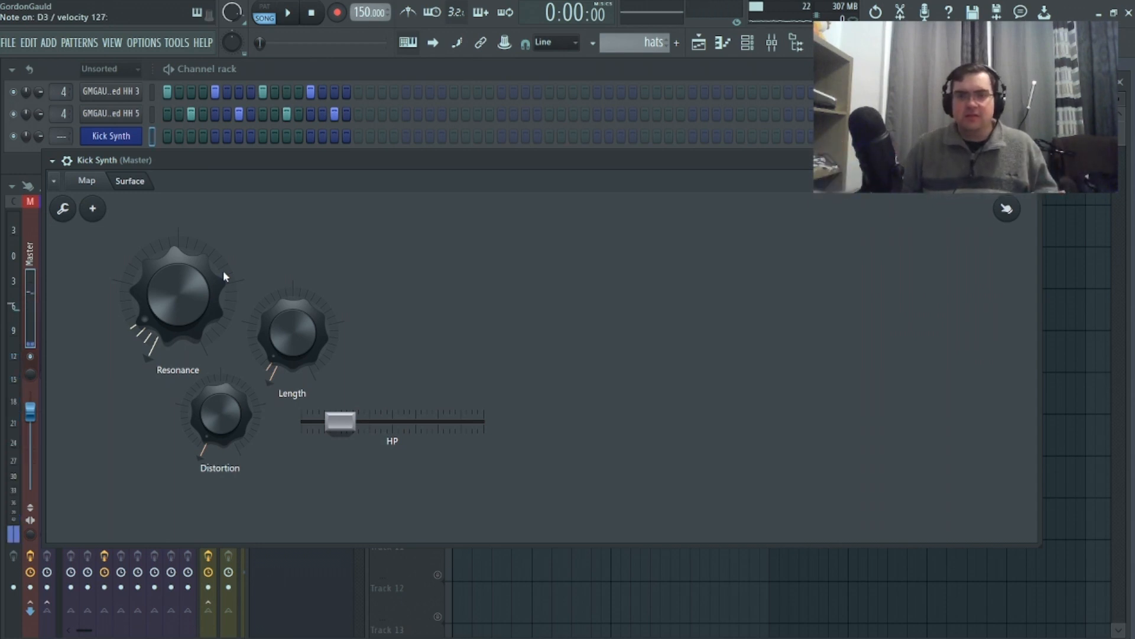
Raise Distortion to about a third, and examine the curve and mix control in the map's Distortion module.
left_click_drag(214, 306, 248, 431)
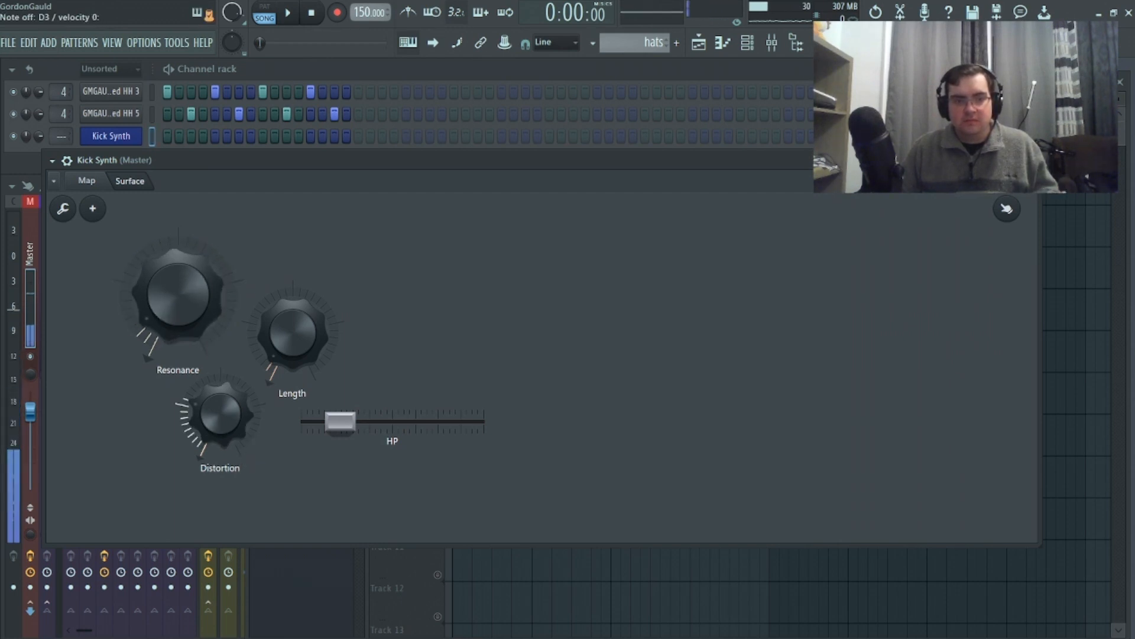
left_click(86, 181)
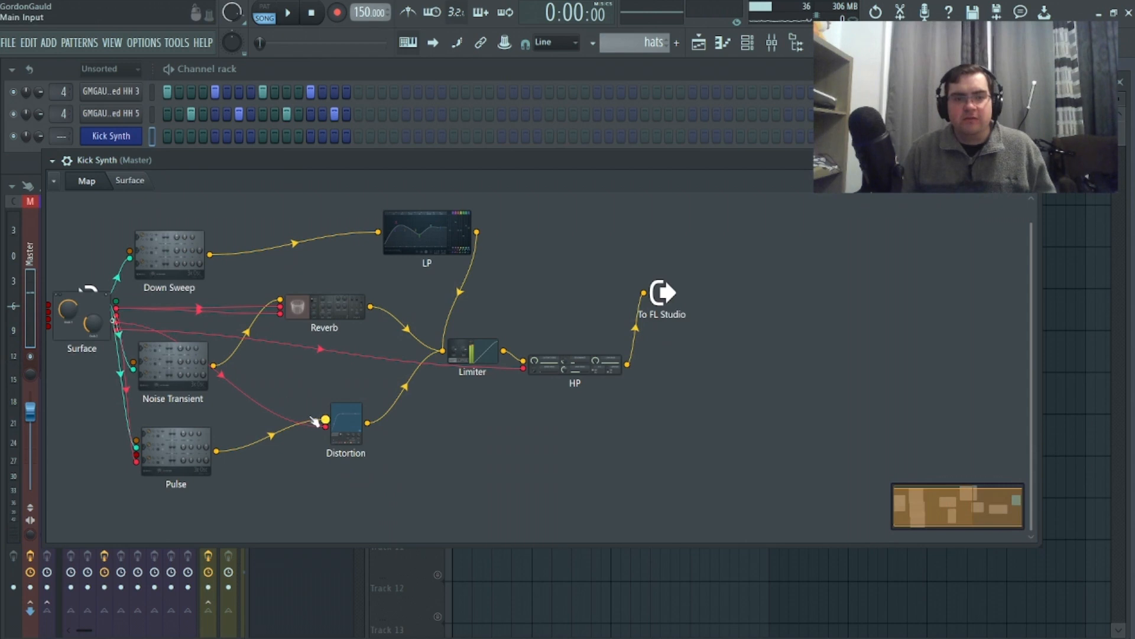
left_click(346, 417)
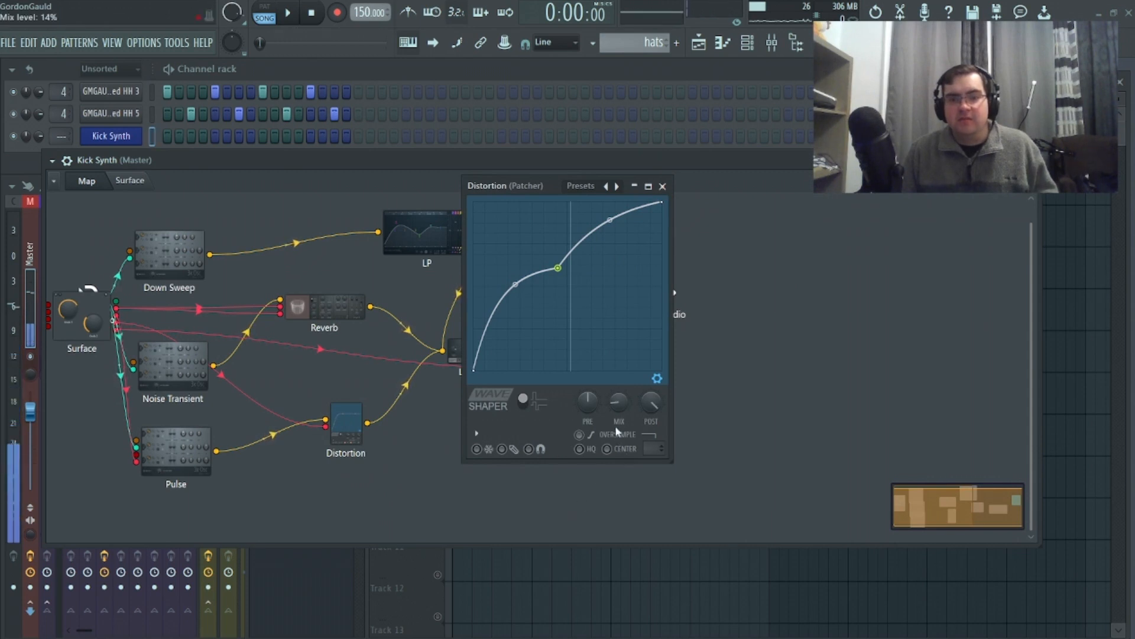
left_click(662, 187)
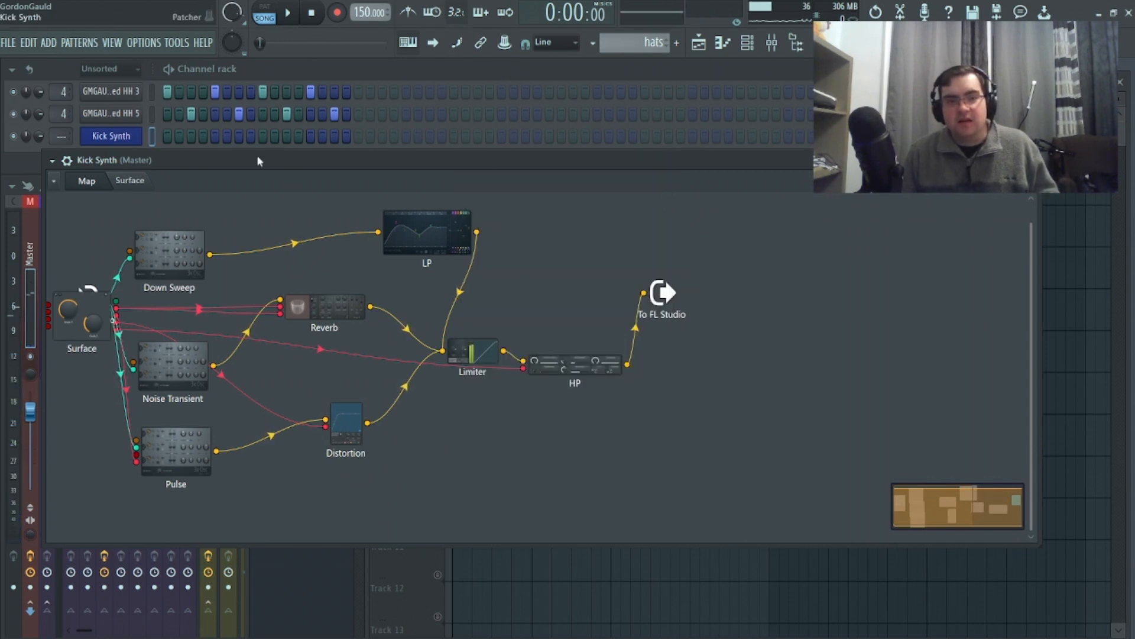
Return to Kick Synth's control surface, sweep Distortion to maximum and settle it at a low level.
left_click(150, 185)
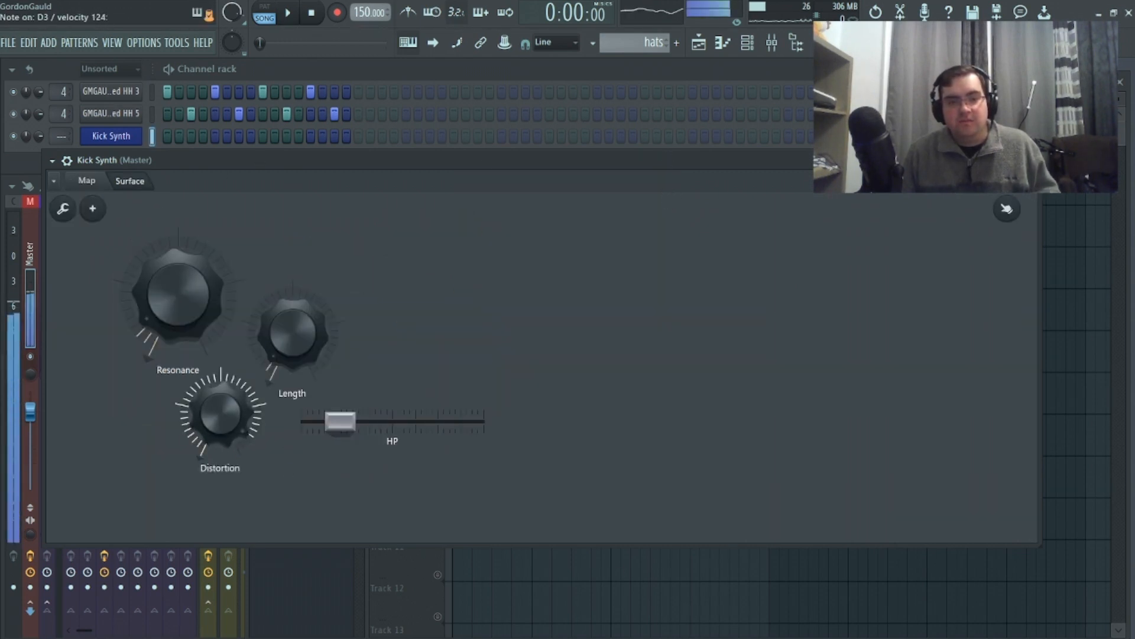
left_click_drag(220, 414, 220, 492)
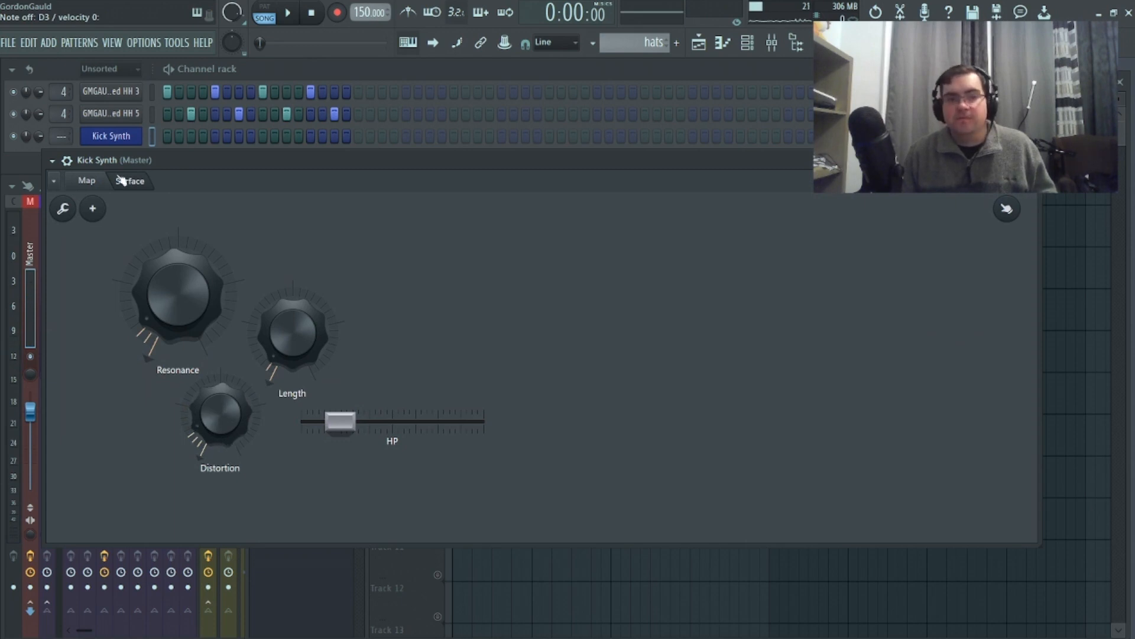
left_click(87, 180)
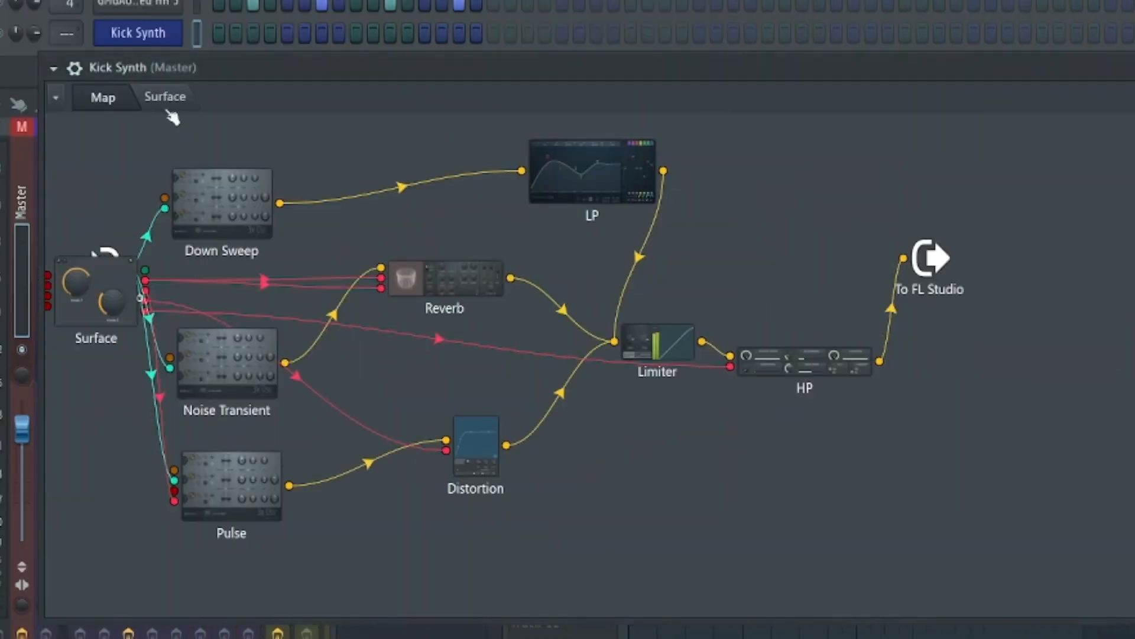
left_click(170, 96)
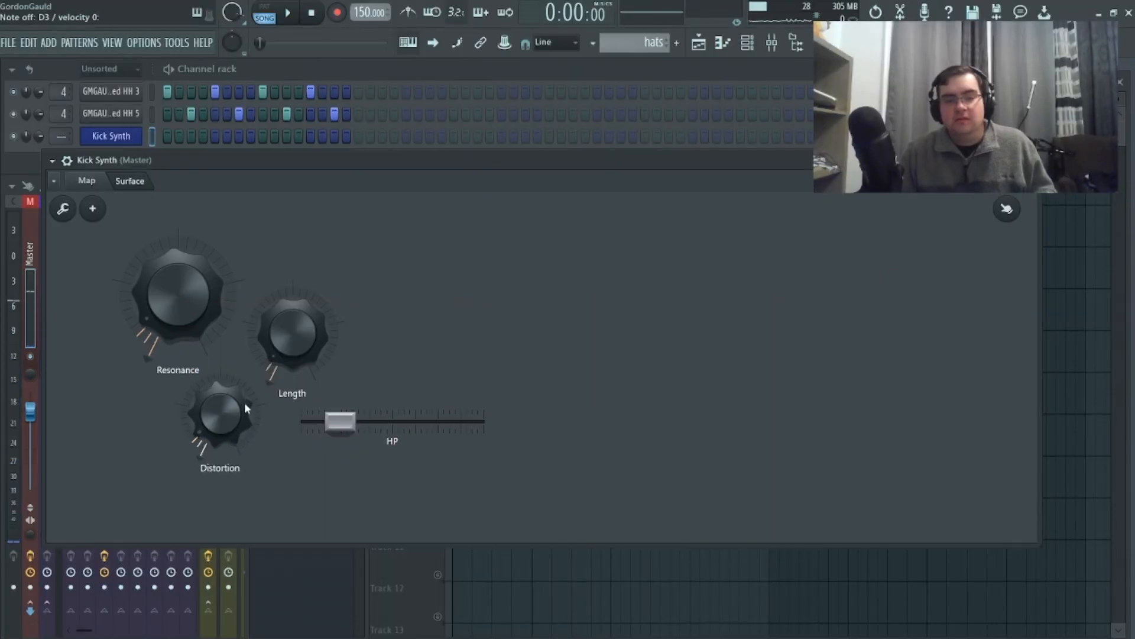
Examine the Pulse module's volume envelope settings from the Kick Synth map.
left_click(87, 181)
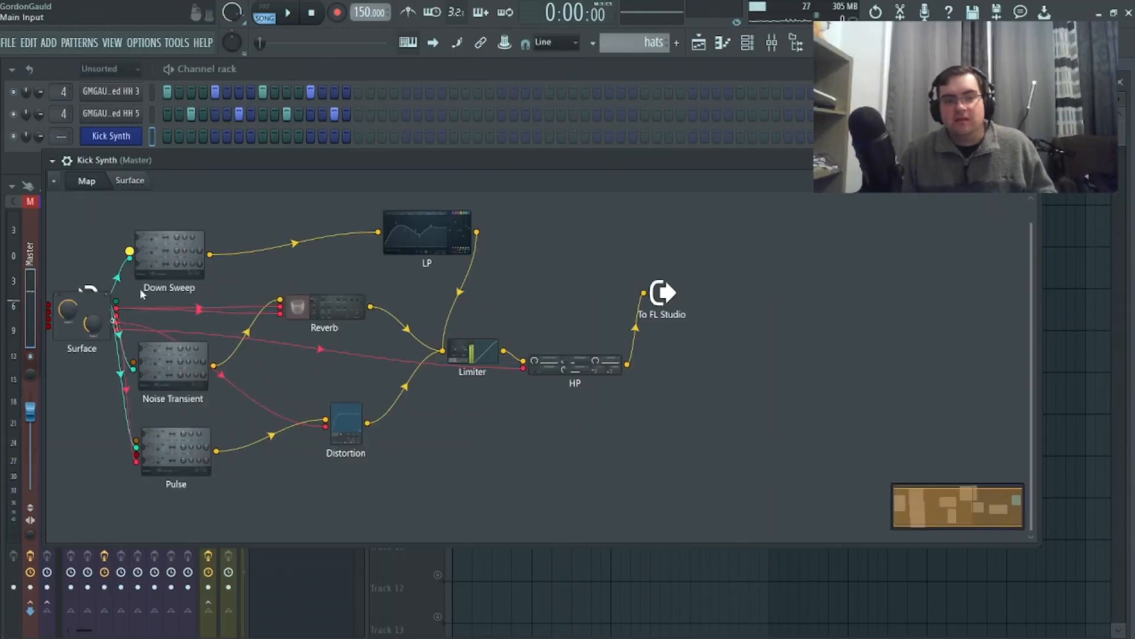
double_click(186, 458)
left_click(367, 173)
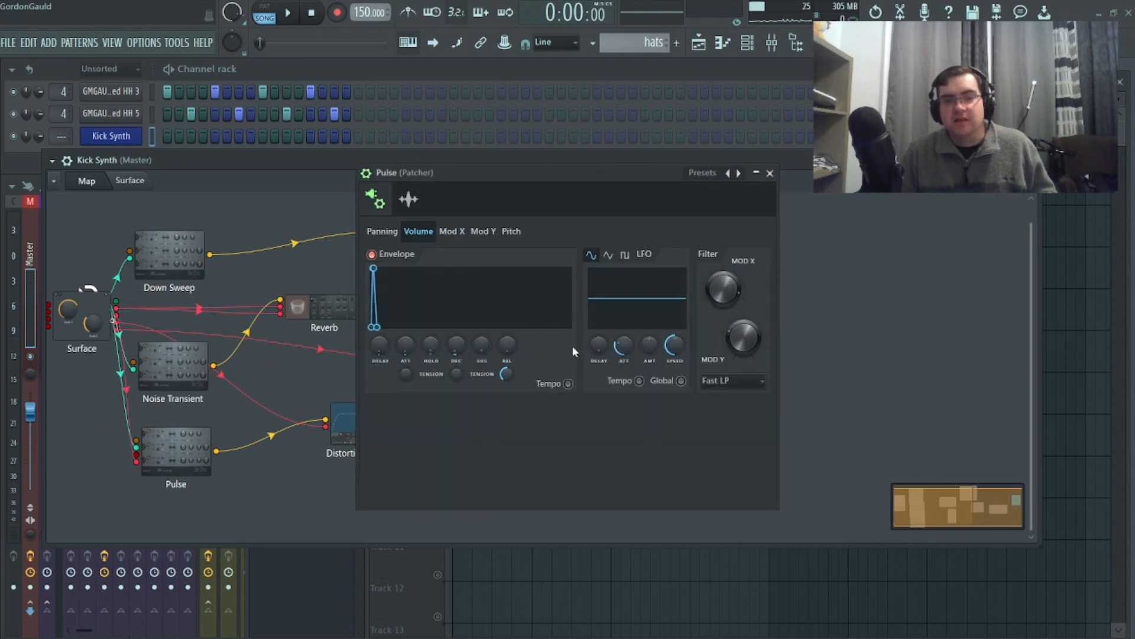
left_click(770, 173)
On Kick Synth's control surface, raise Length past halfway and bring it back to a low level.
left_click(139, 183)
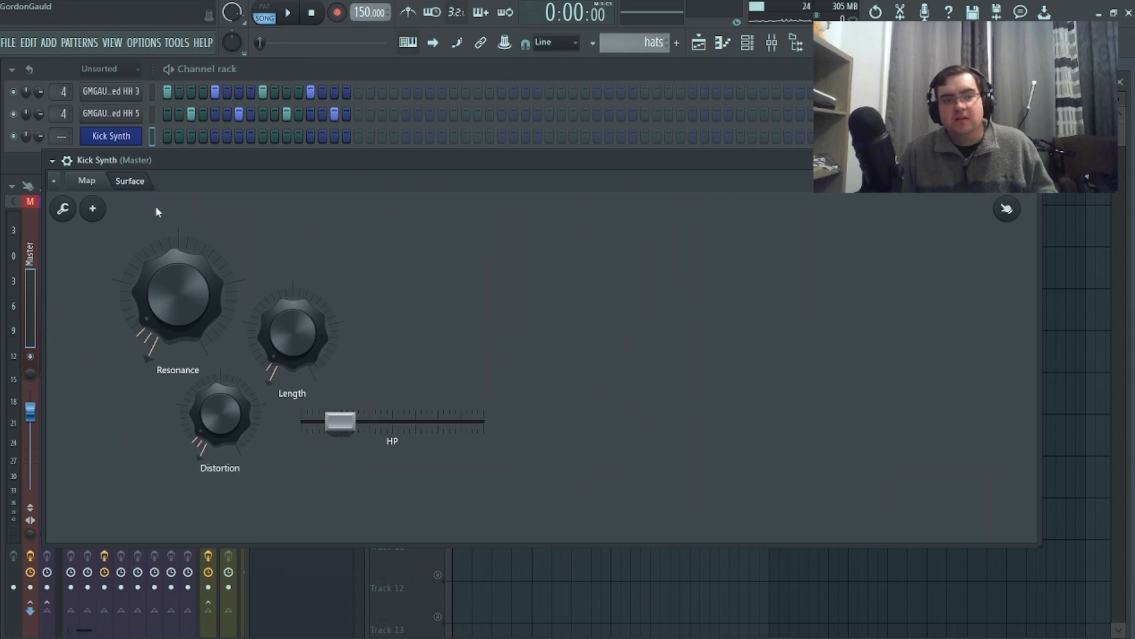
left_click_drag(289, 355, 290, 304)
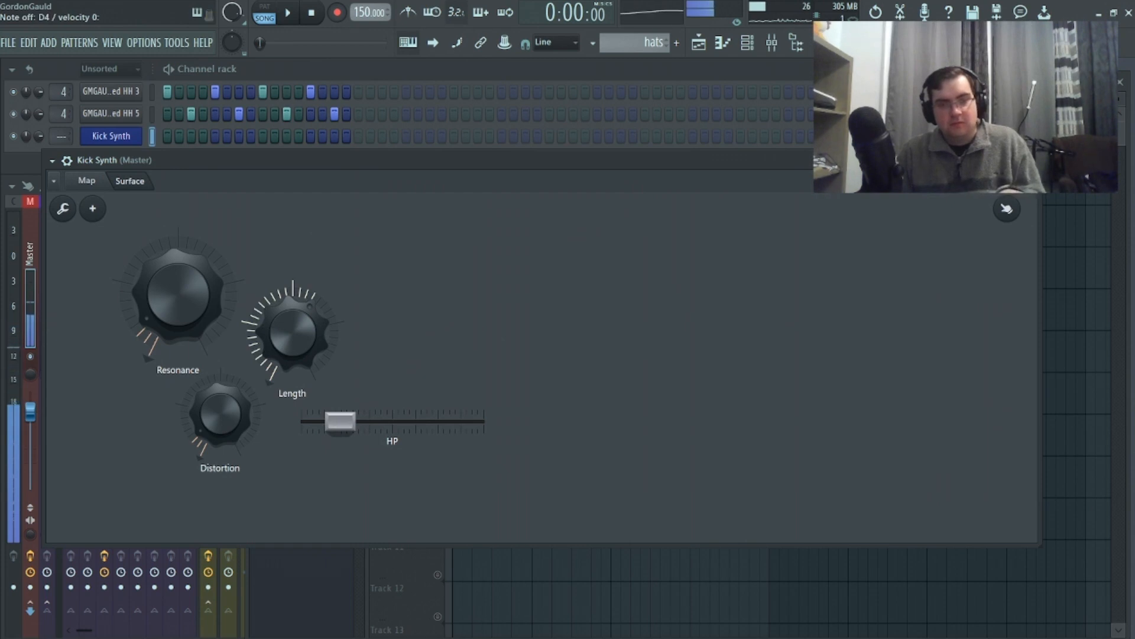
left_click_drag(290, 304, 290, 300)
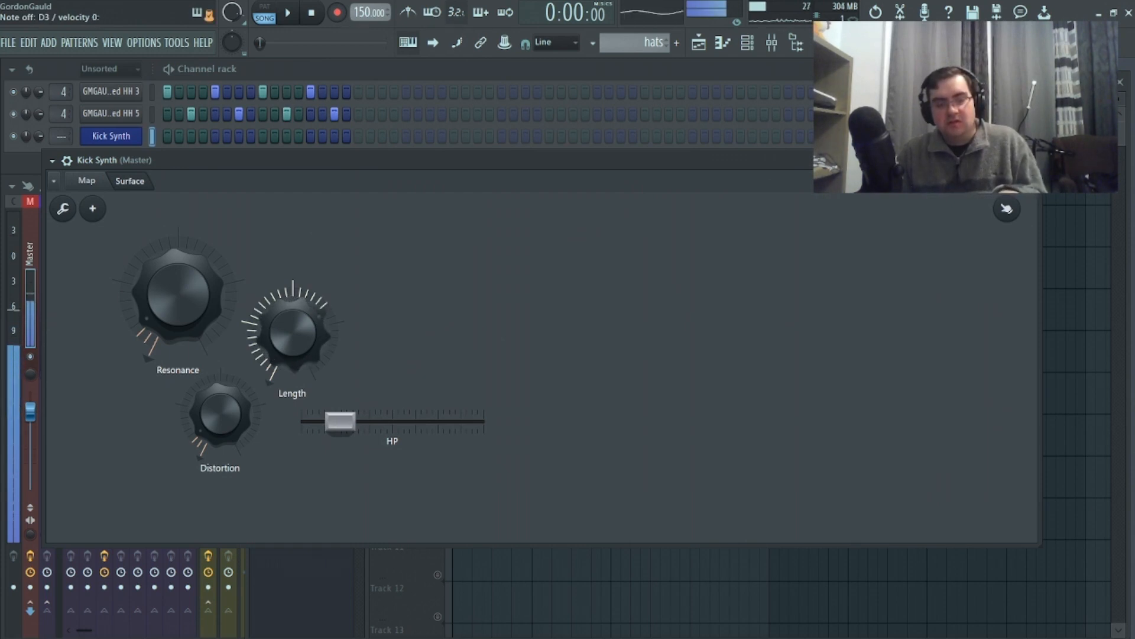
left_click_drag(293, 333, 292, 387)
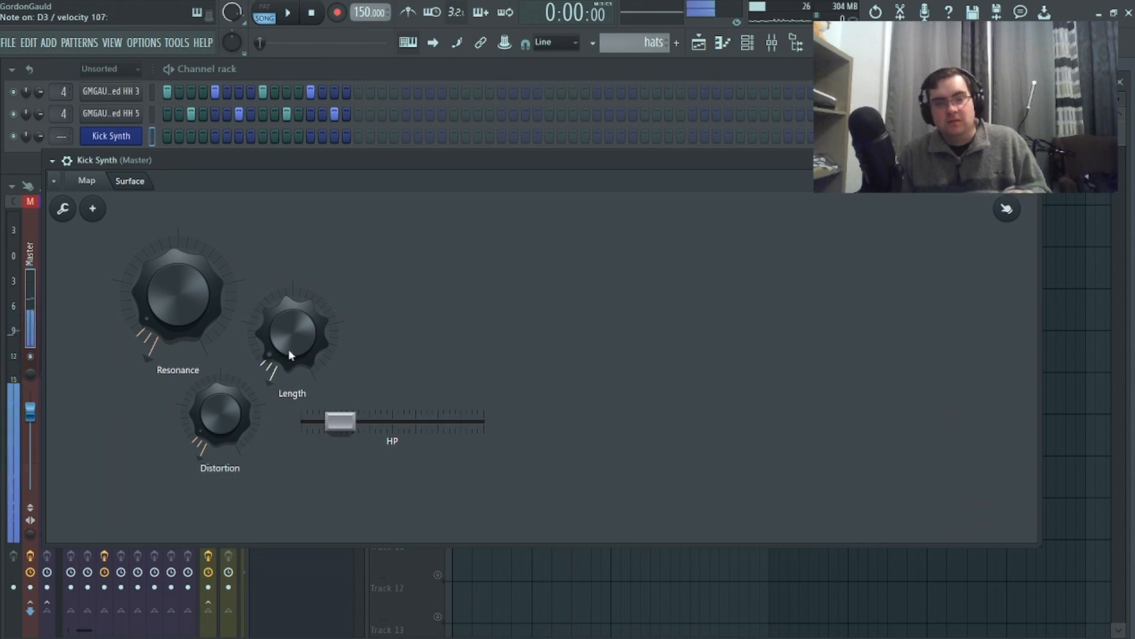
Reshape the kick with Distortion about a third up, Resonance at minimum, and Length swept to halfway and back to a low level.
left_click_drag(236, 417, 237, 393)
left_click_drag(304, 347, 303, 302)
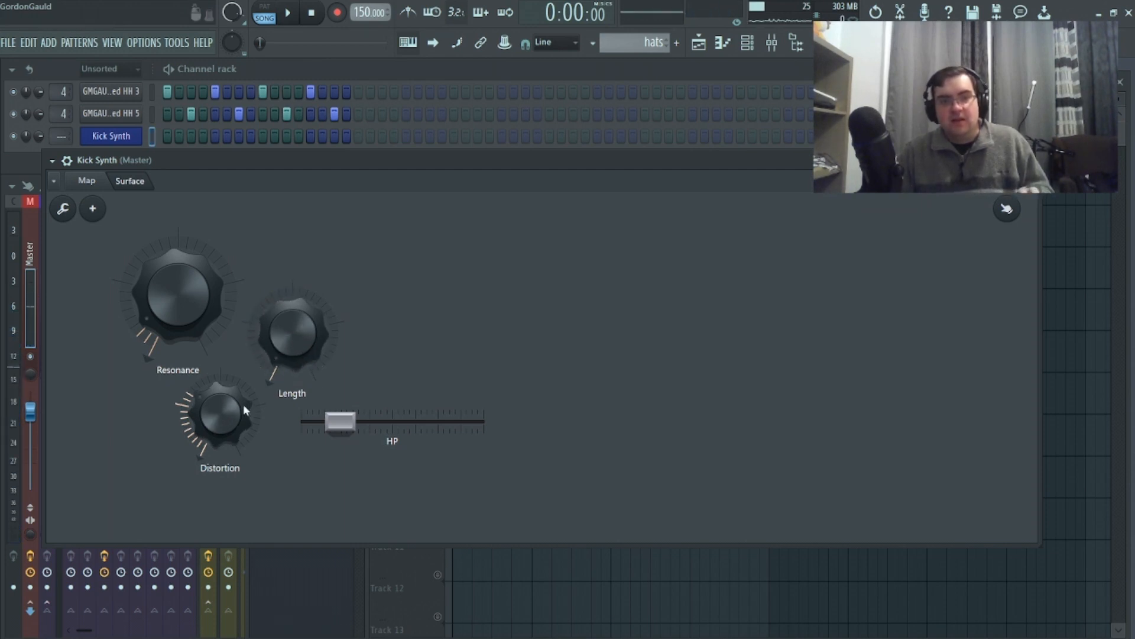
left_click_drag(196, 263, 197, 283)
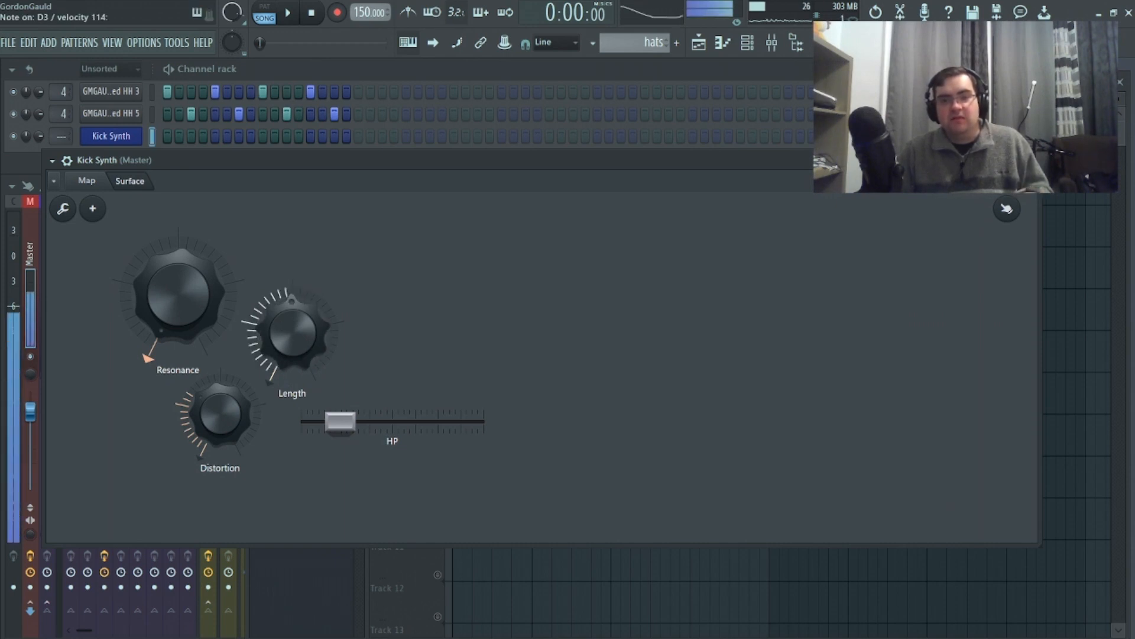
left_click_drag(293, 331, 293, 367)
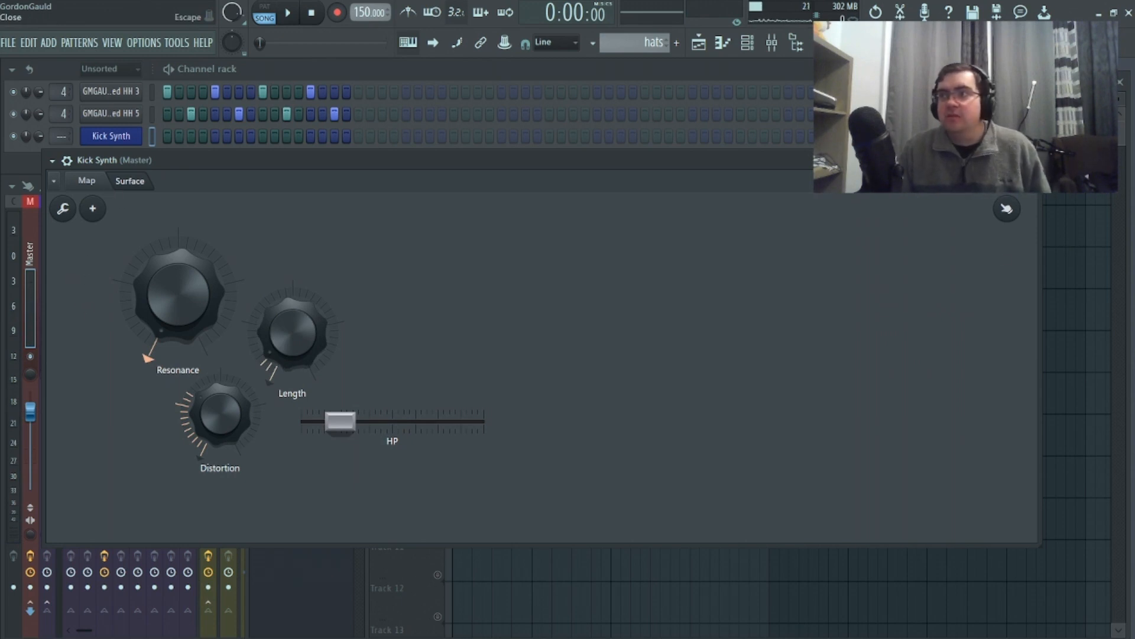
Close Kick Synth and add a new Patcher channel loaded with the Snare Synth preset.
left_click(1034, 160)
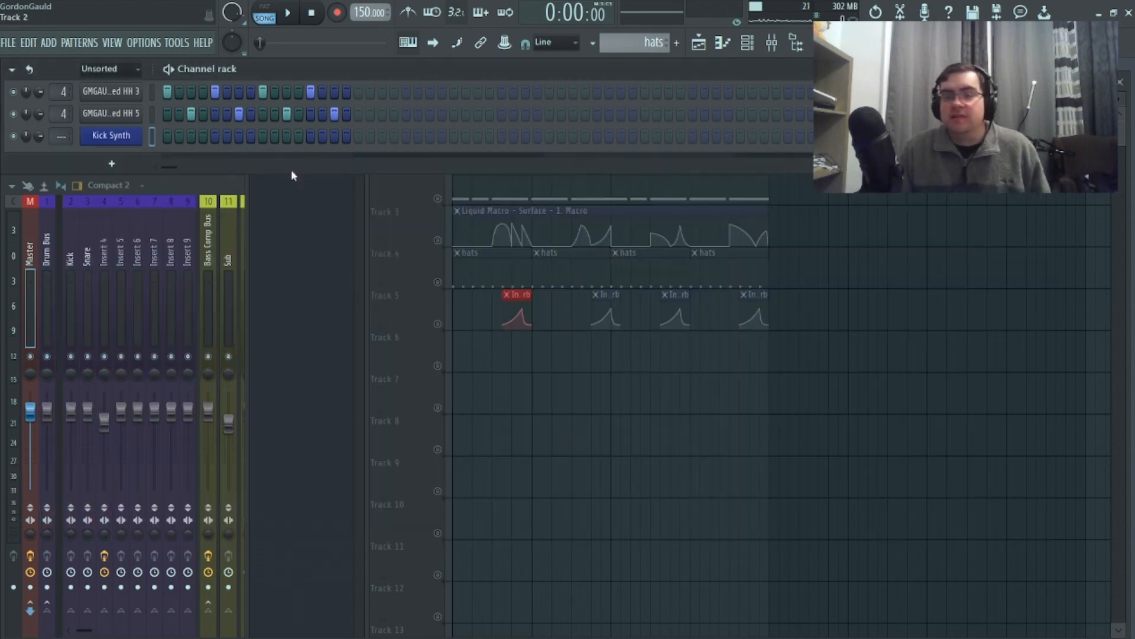
left_click(114, 165)
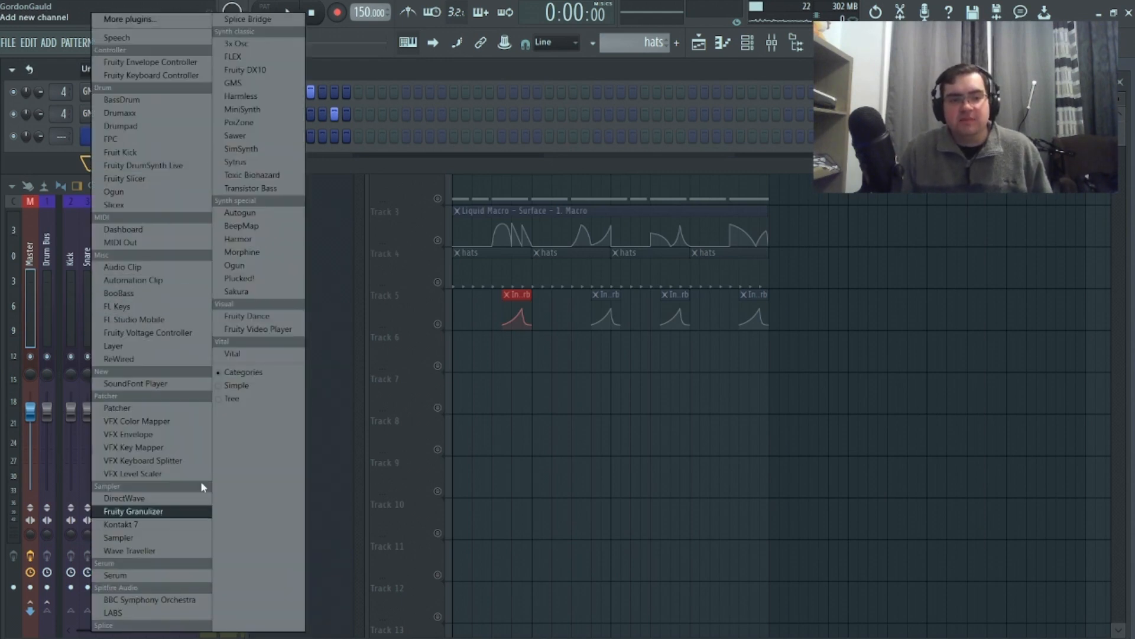
left_click(153, 407)
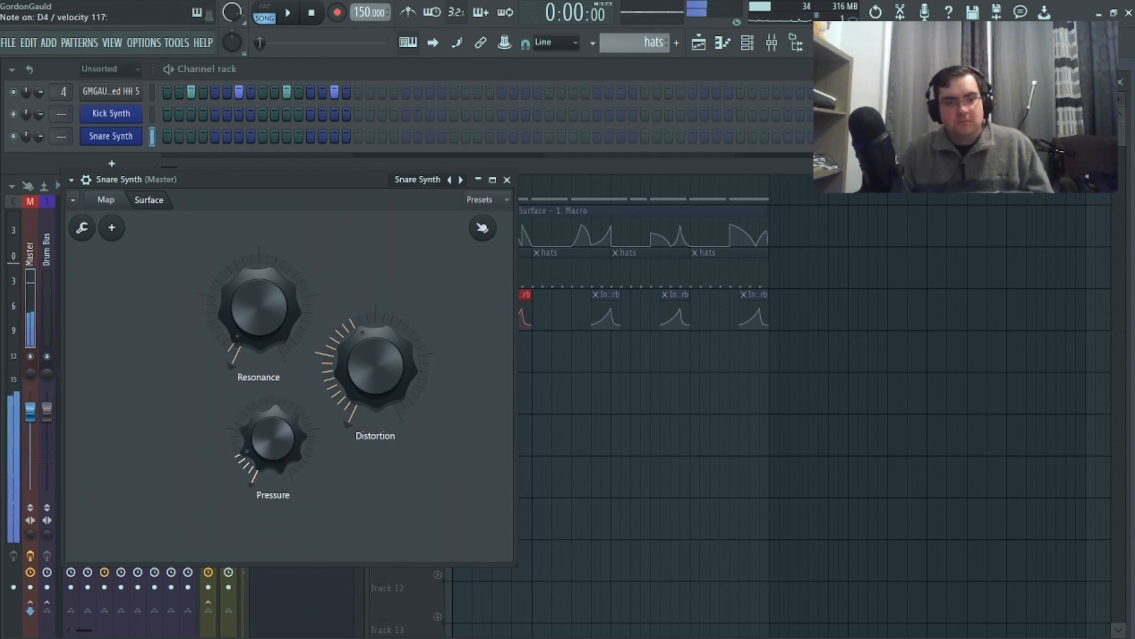
Shape the snare by adjusting its surface controls, leaving Resonance, Distortion and Pressure at low levels.
mouse_move(260, 320)
left_mouse_down()
mouse_move(260, 288)
mouse_move(260, 312)
left_mouse_up()
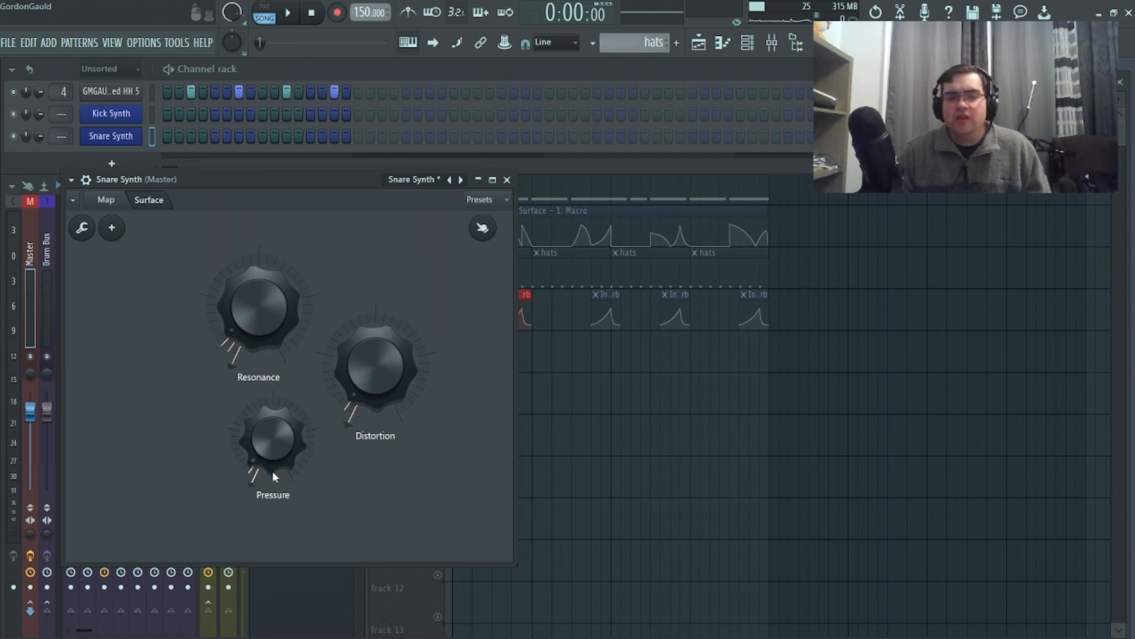
mouse_move(273, 438)
left_mouse_down()
mouse_move(272, 380)
mouse_move(273, 432)
mouse_move(289, 441)
left_mouse_up()
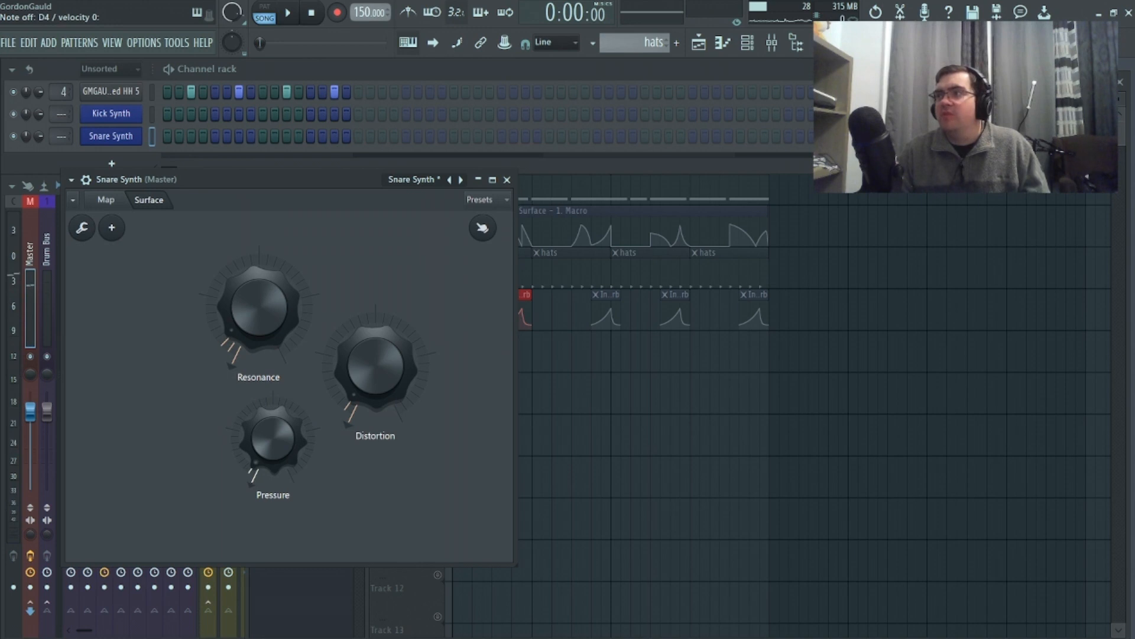
mouse_move(288, 442)
left_mouse_down()
mouse_move(289, 429)
mouse_move(289, 439)
left_mouse_up()
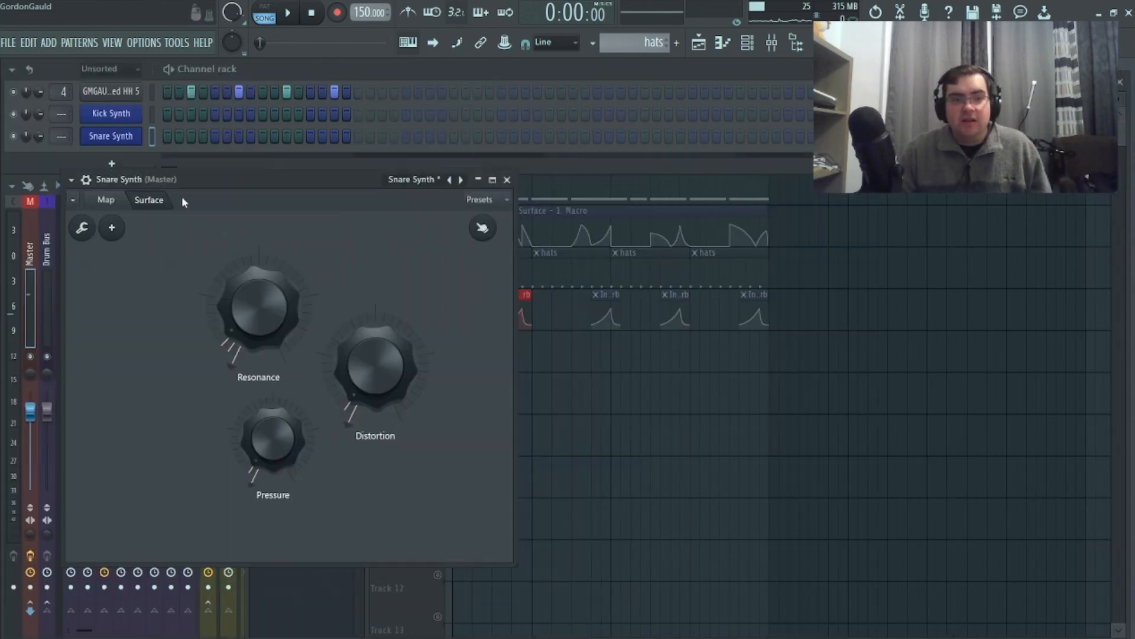
Widen Snare Synth's map and space out its Distortion, Fruity Stereo Enhancer and the Fruity Parametric EQ 2 fed by High Noise.
left_click(132, 200)
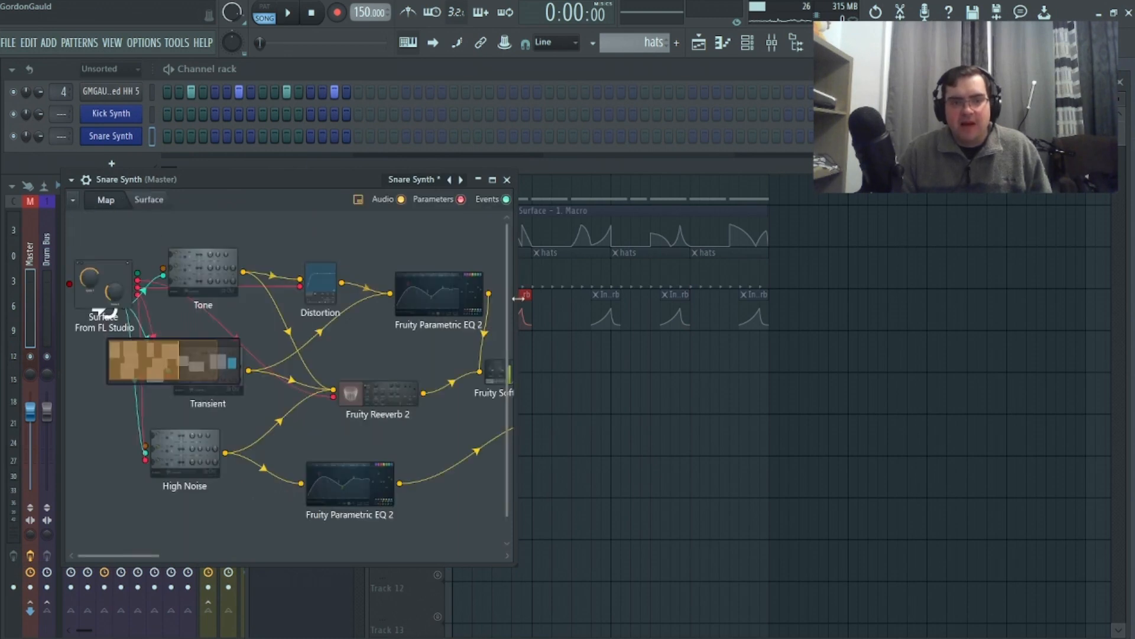
left_click_drag(519, 300, 920, 302)
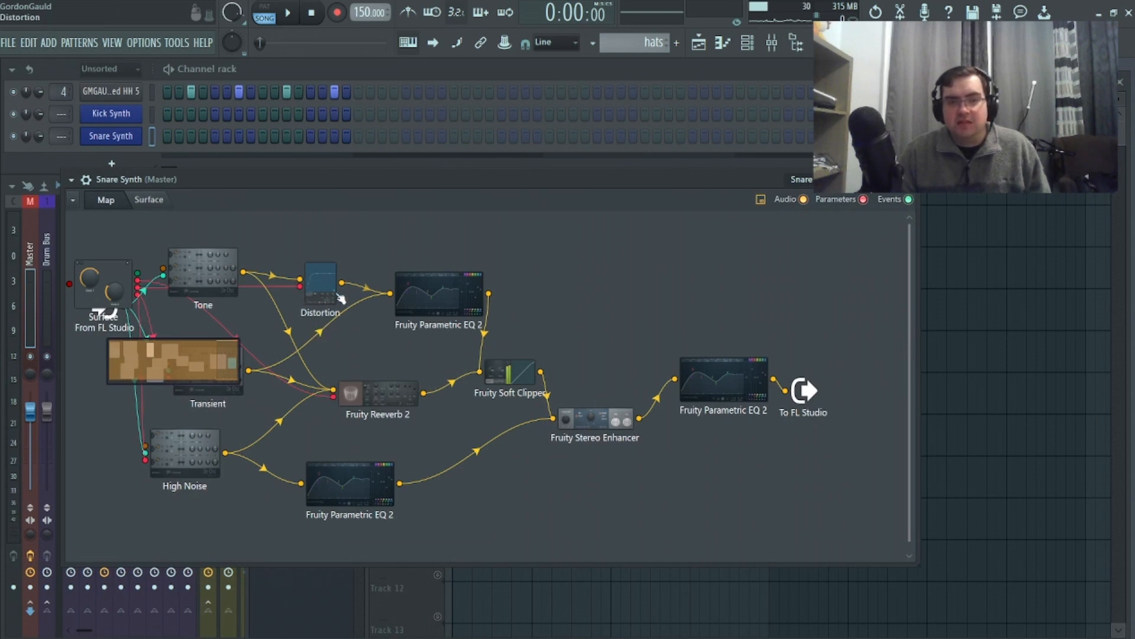
left_click_drag(324, 312, 324, 295)
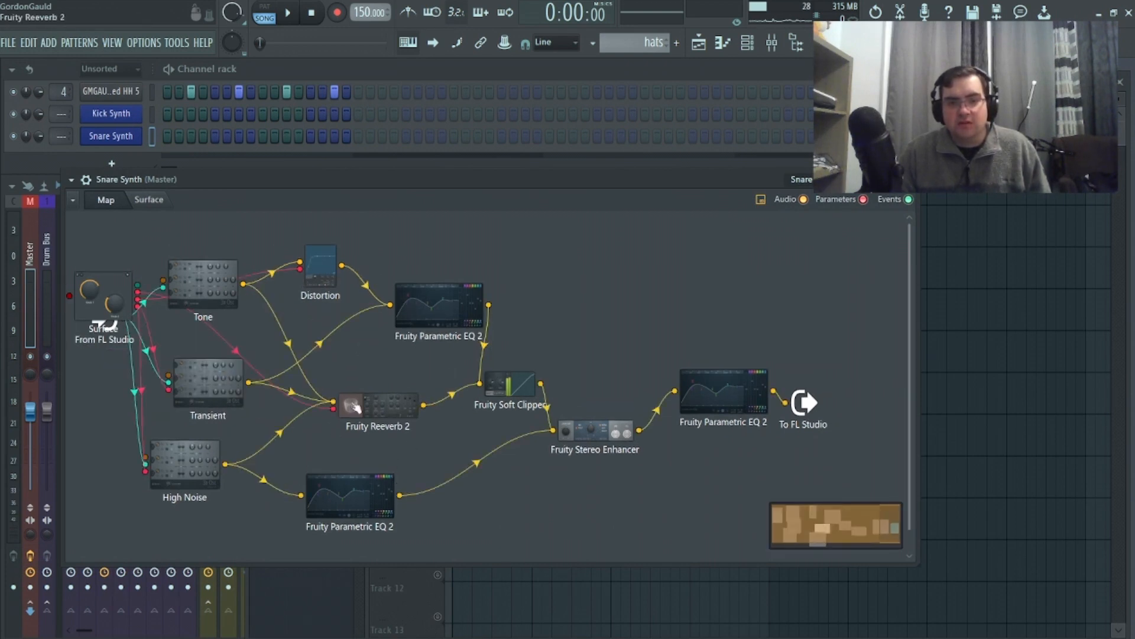
left_click_drag(621, 433, 644, 417)
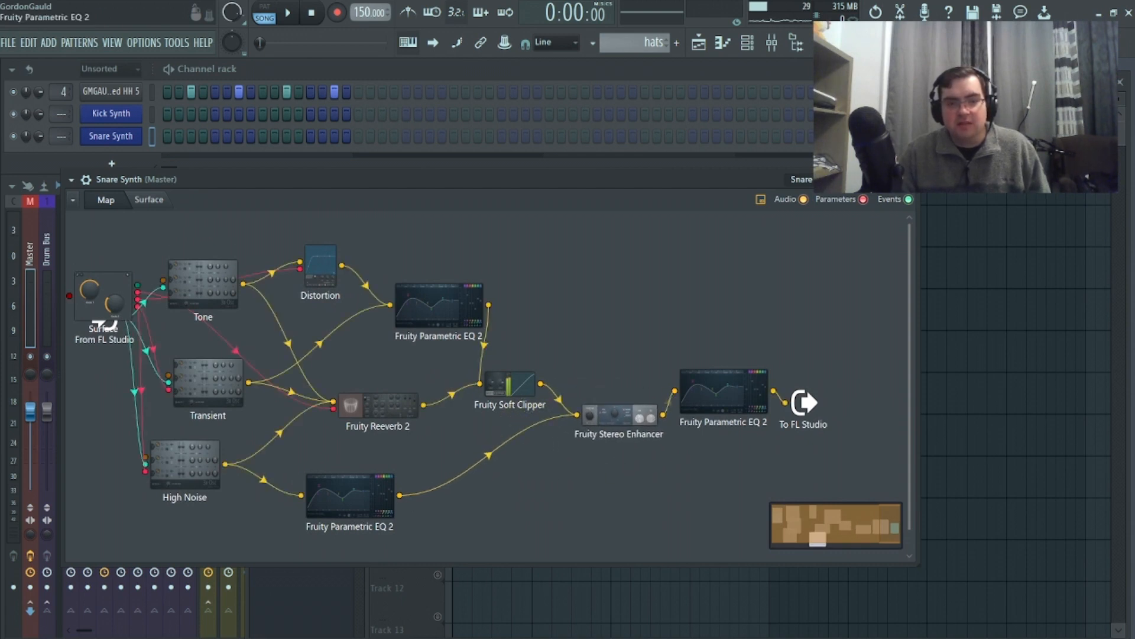
left_click_drag(365, 520, 390, 521)
Examine the curve of the Fruity Parametric EQ 2 fed by High Noise, and close Snare Synth.
double_click(391, 514)
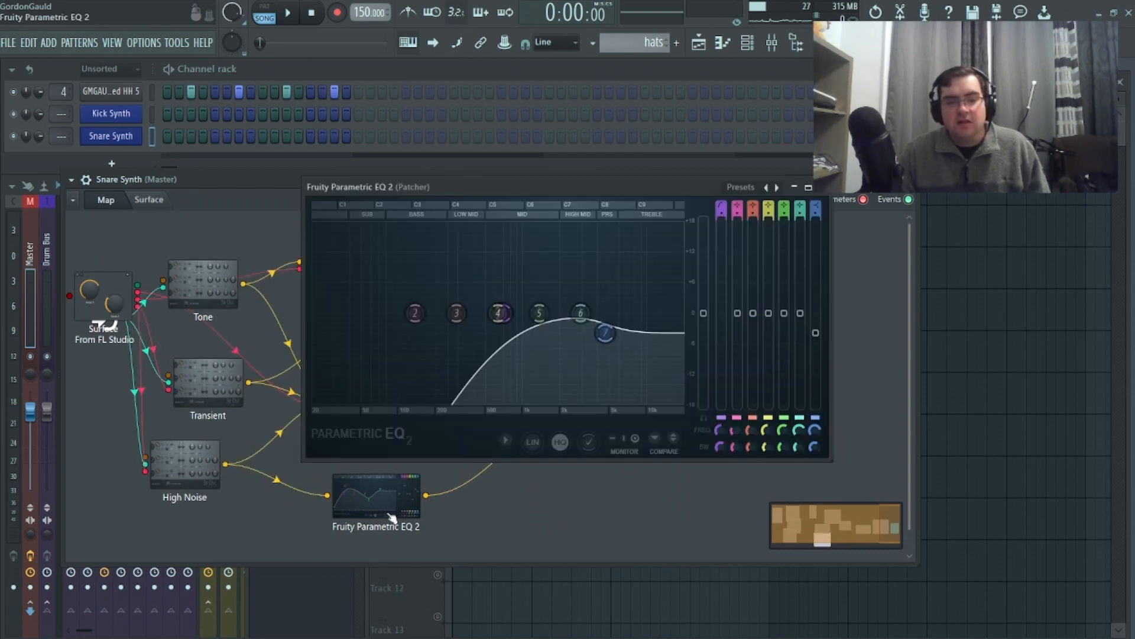
left_click(814, 188)
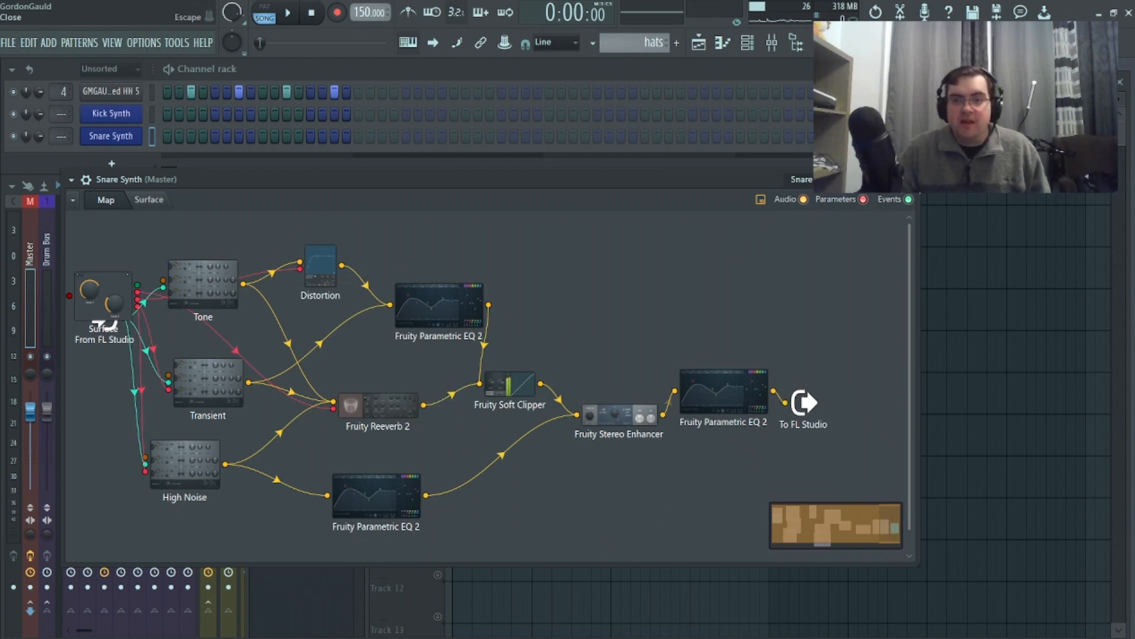
left_click(914, 179)
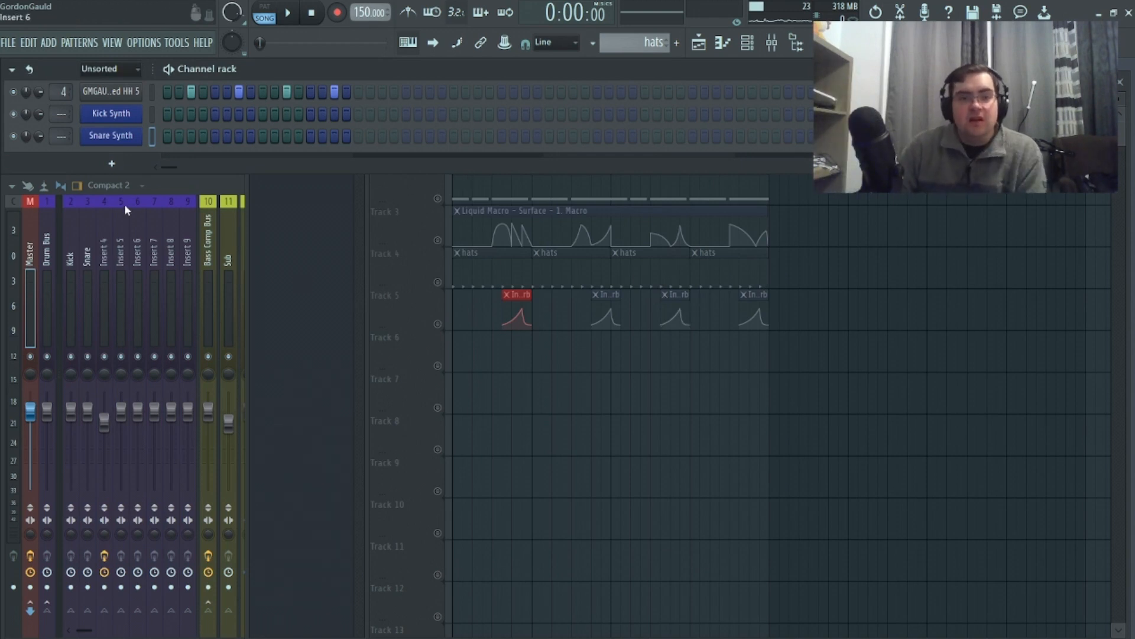
Add another Patcher channel and load the Hi-Hat Synth preset into it.
left_click(114, 163)
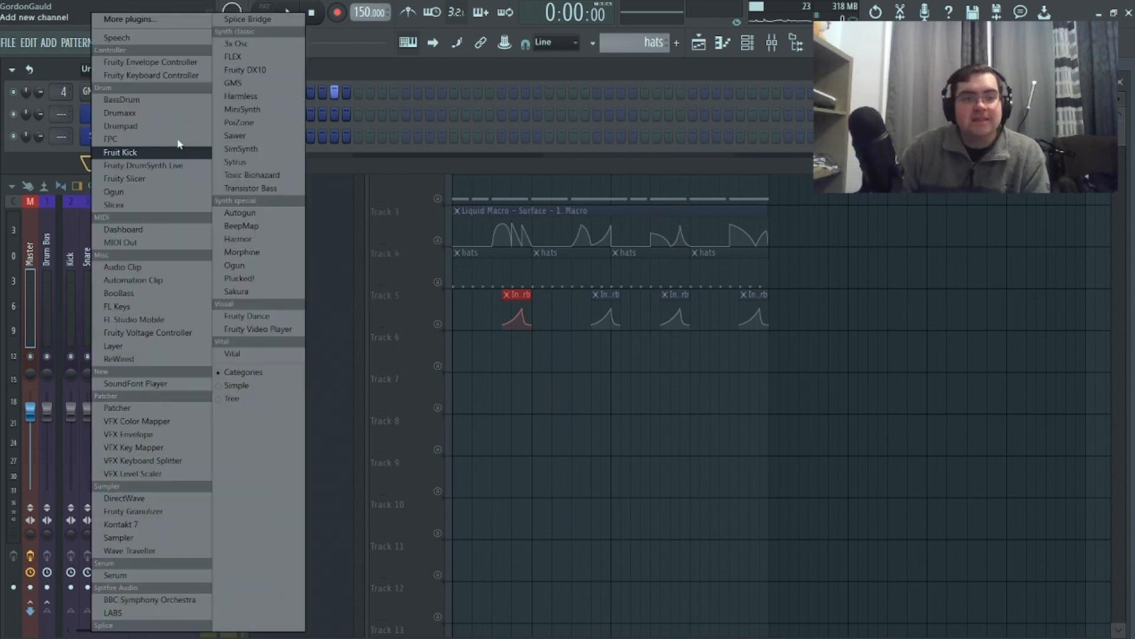
left_click(177, 409)
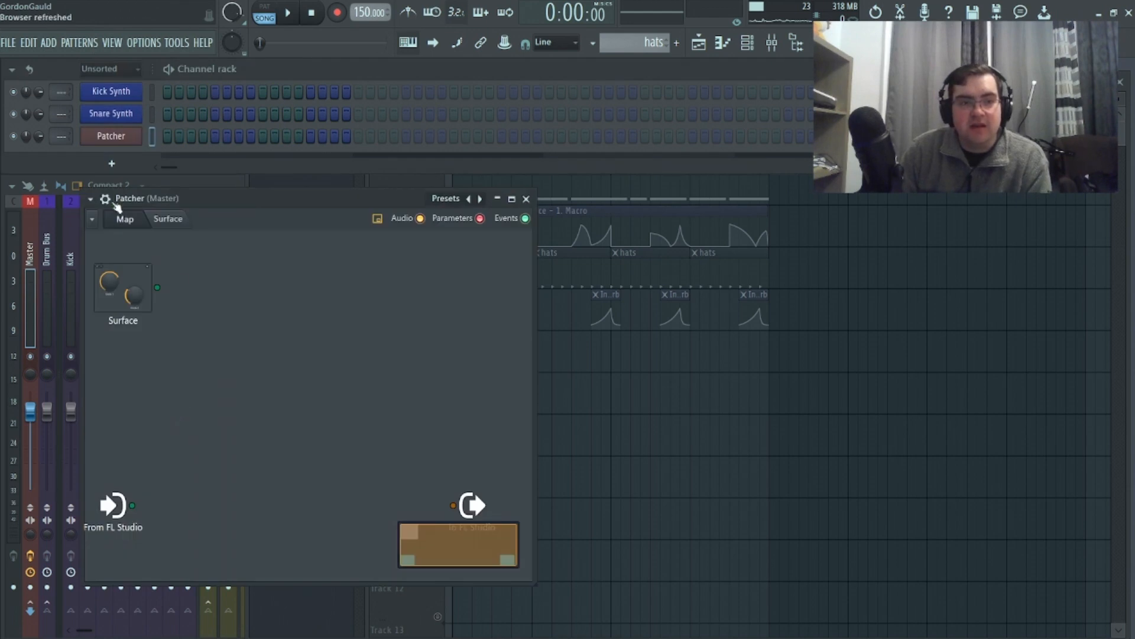
left_click(91, 200)
mouse_move(126, 239)
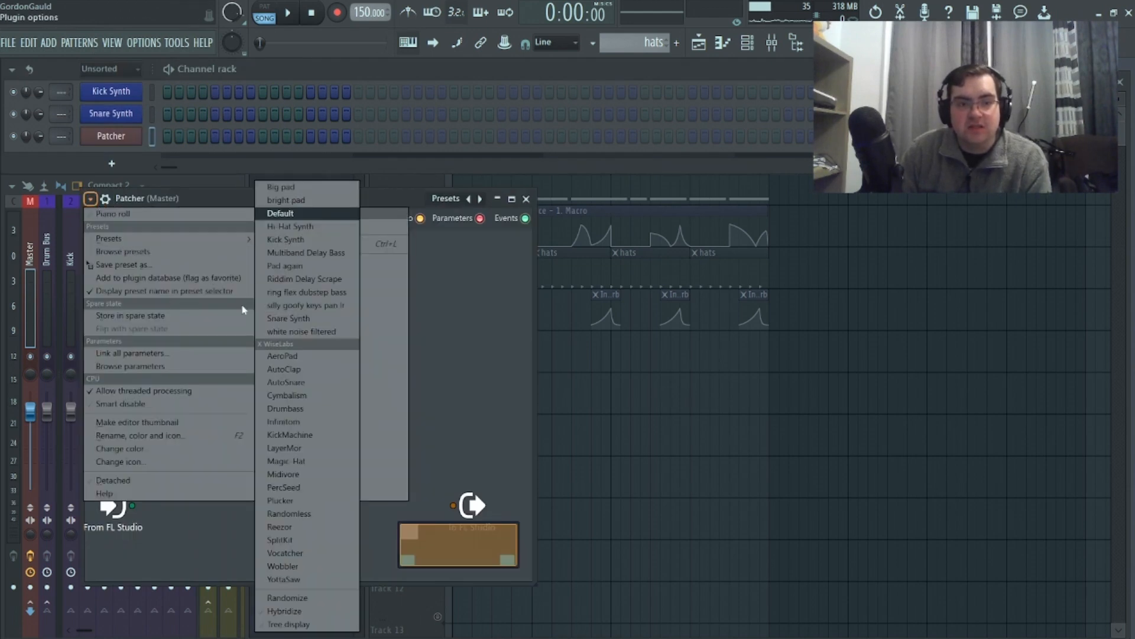
left_click(307, 227)
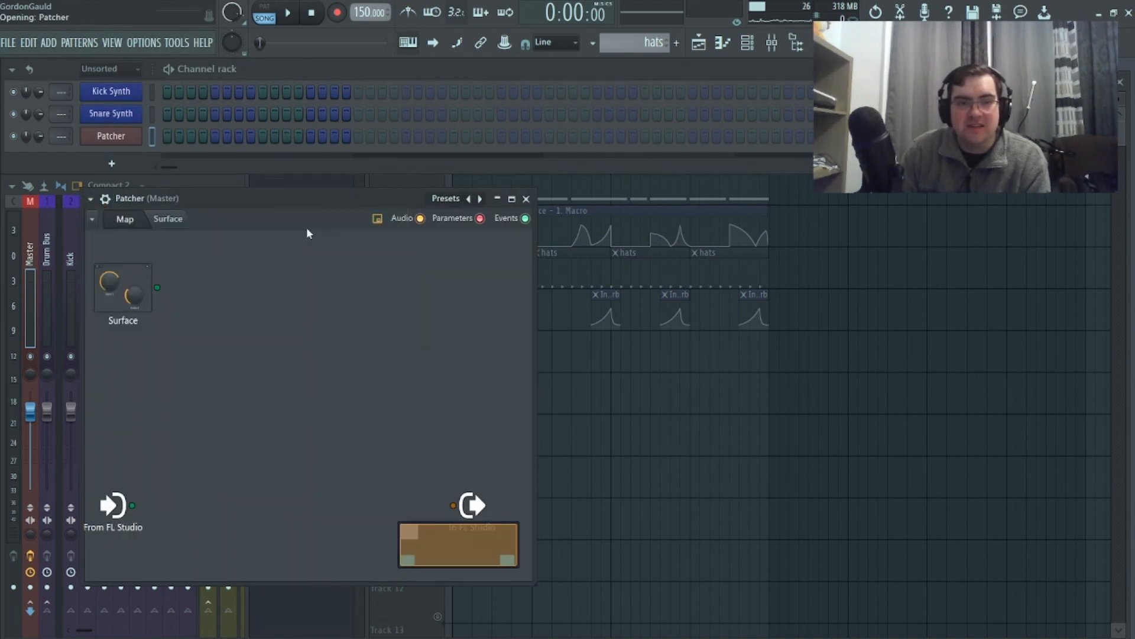
Shape the hi-hat with its Filter and Length controls, and view Hi-Hat Synth's map before closing the plugin.
left_click_drag(258, 346, 385, 266)
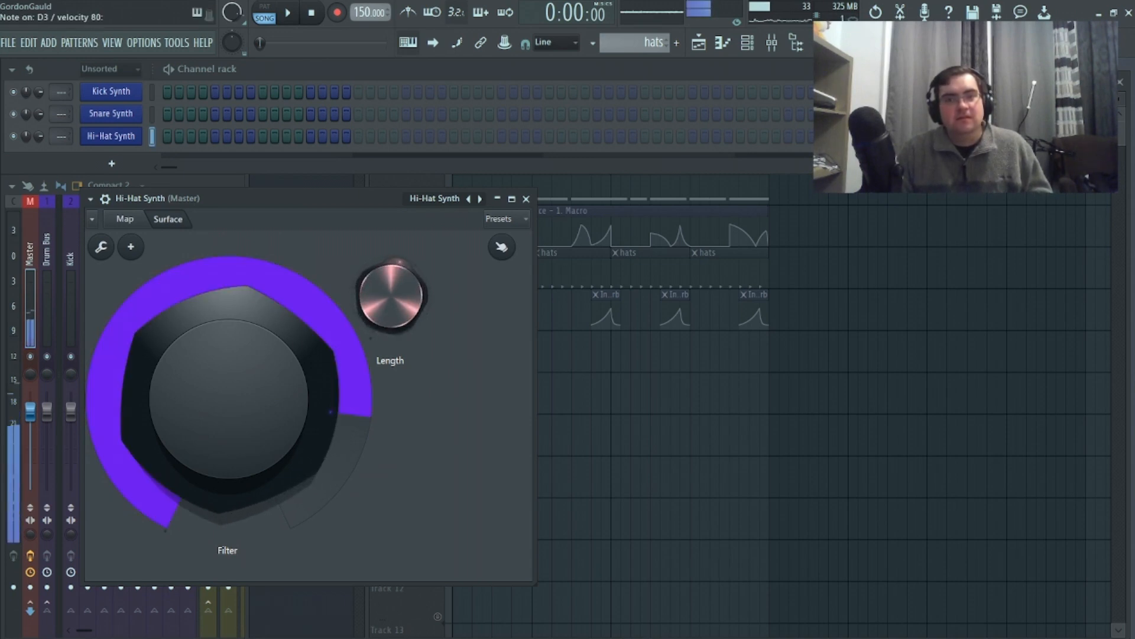
left_click_drag(384, 266, 382, 303)
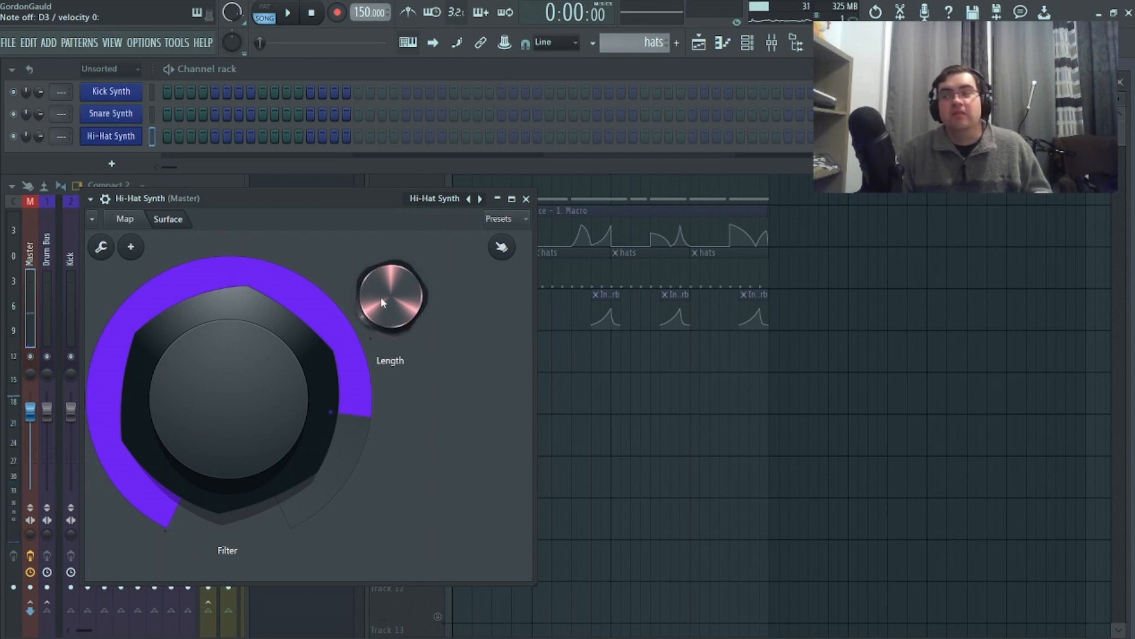
key("alt+F8")
key("alt+F8")
left_click(125, 218)
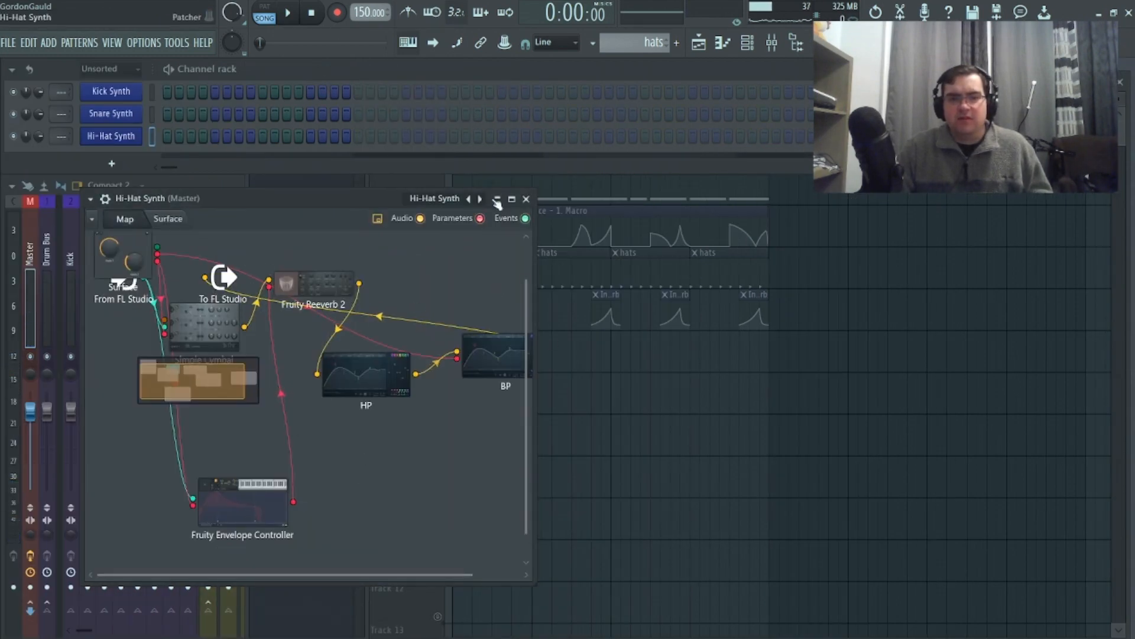
left_click(526, 199)
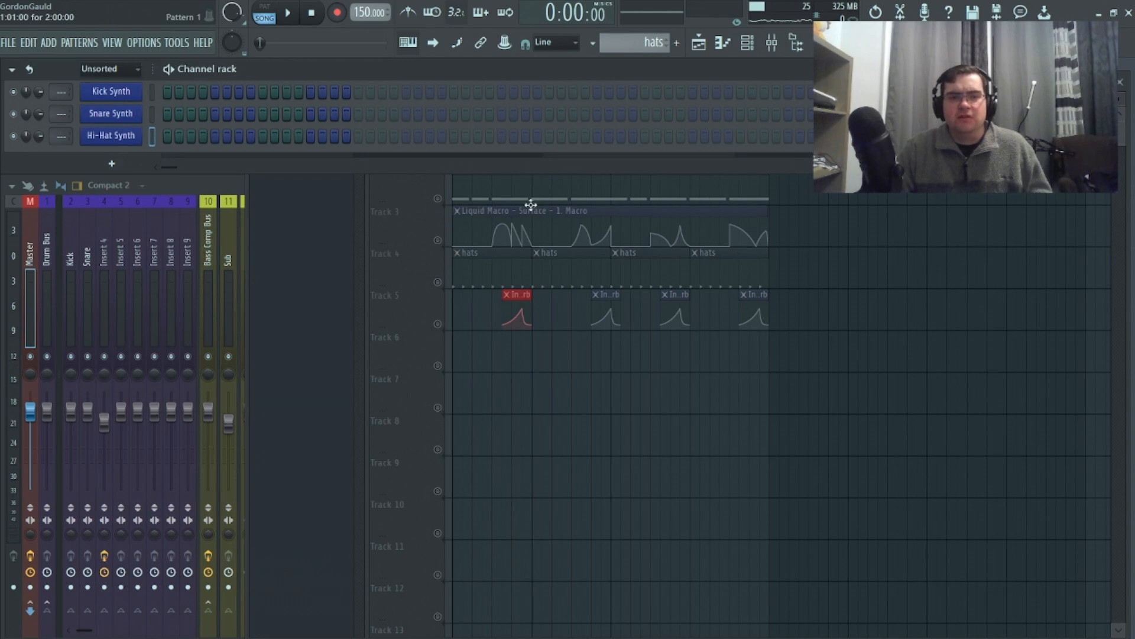
Solo Track 2 in the playlist and play back its Pattern 1 clips.
left_click(310, 235)
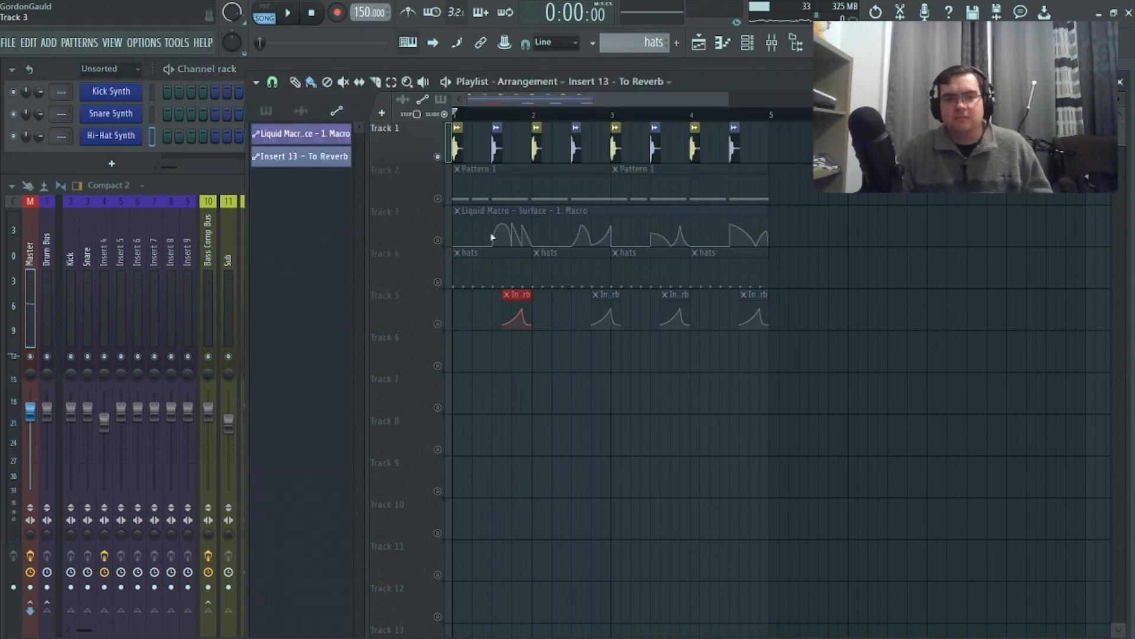
right_click(440, 199)
left_click(290, 13)
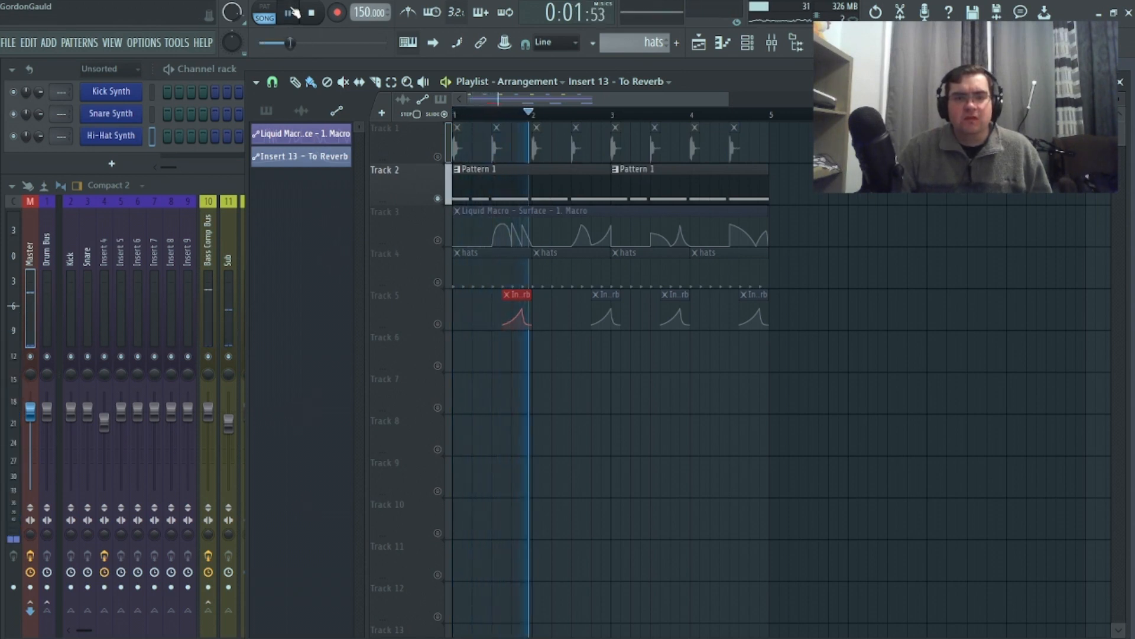
left_click(313, 13)
Unmute the automation on Tracks 5 and 3, and play the arrangement with it.
left_click(439, 325)
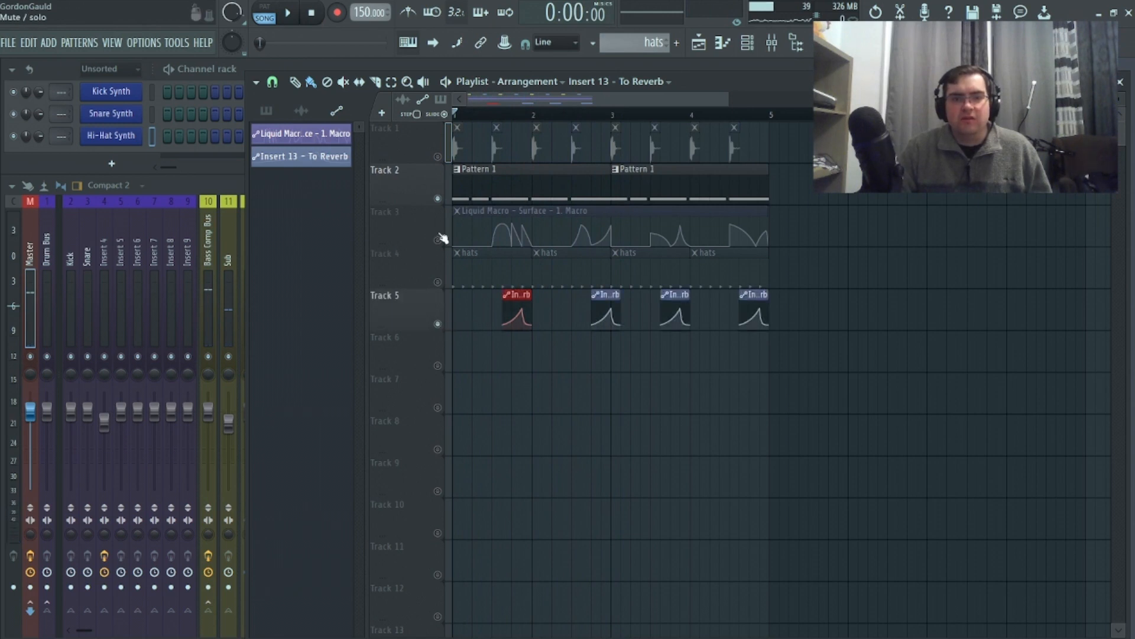
left_click(438, 240)
left_click(289, 13)
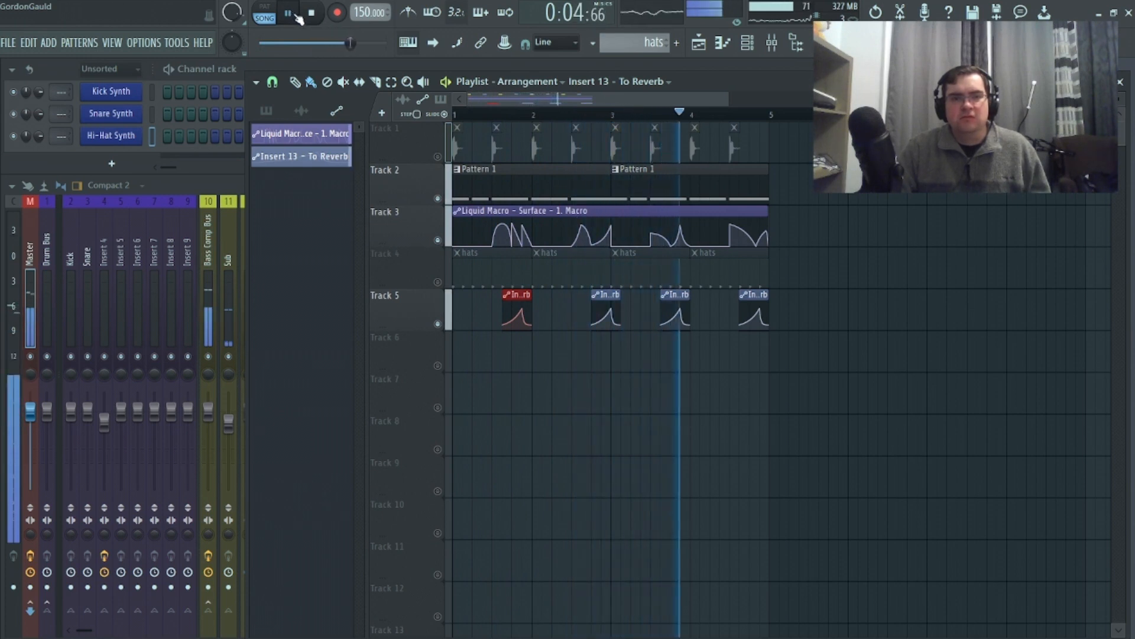
left_click(310, 18)
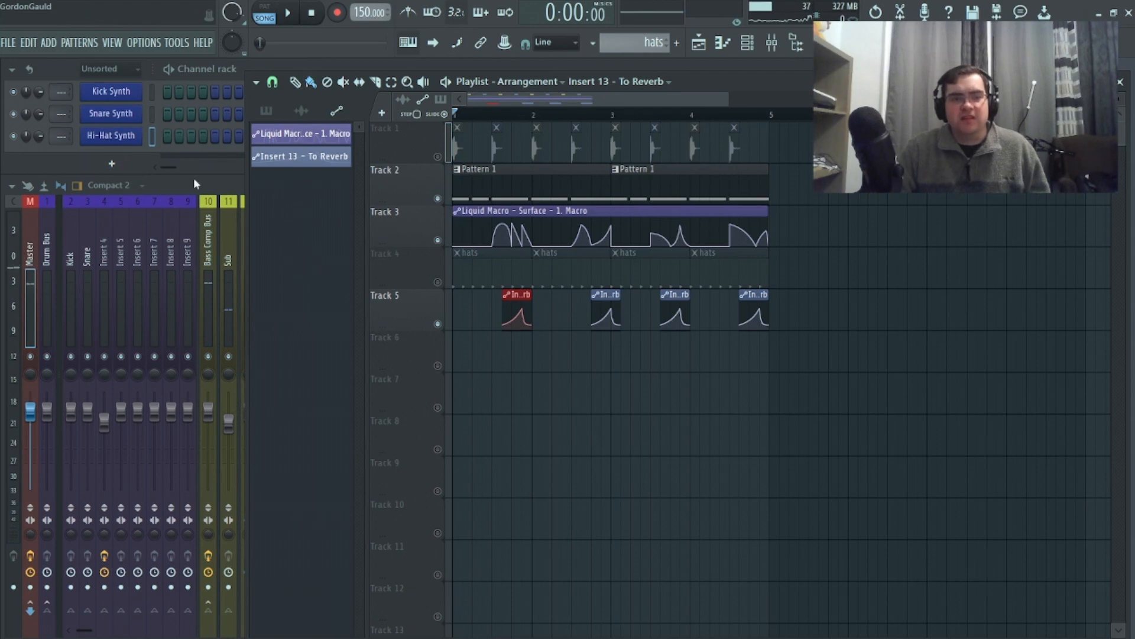
Make Pattern 1 the active pattern, shorten the mixer and enlarge the channel rack to show its instrument channels.
left_click(477, 175)
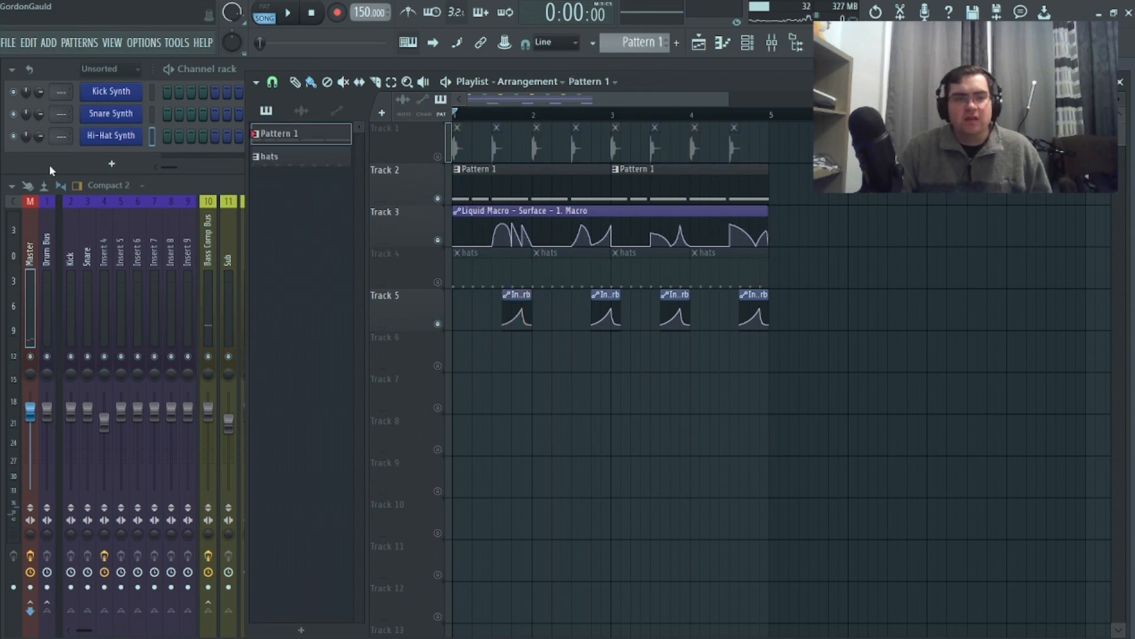
left_click_drag(49, 175, 51, 276)
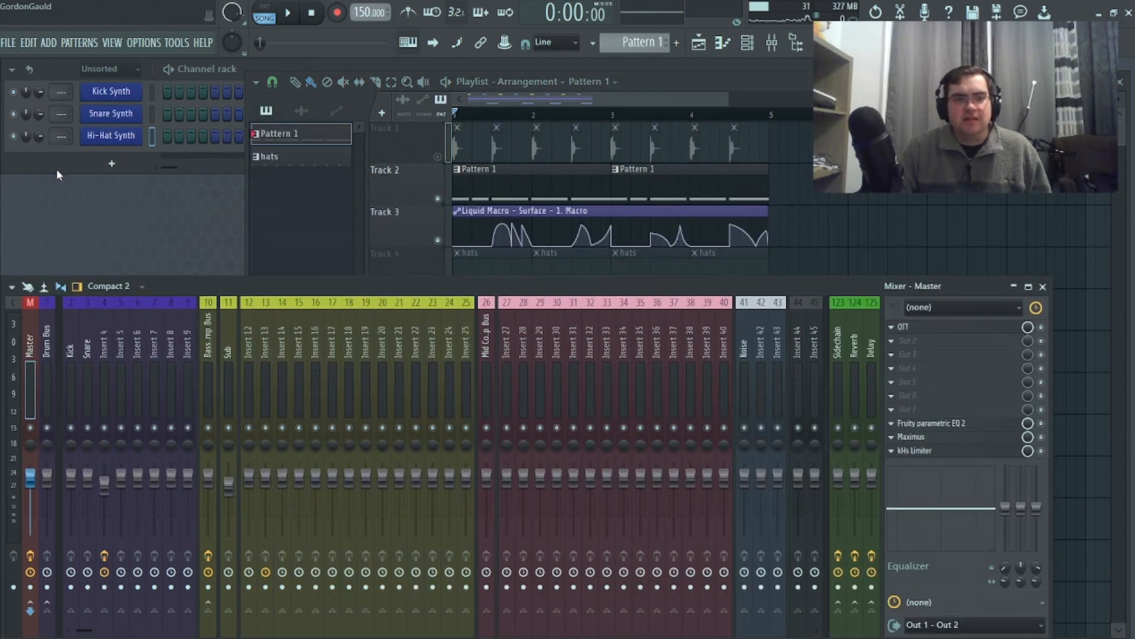
left_click_drag(56, 173, 73, 380)
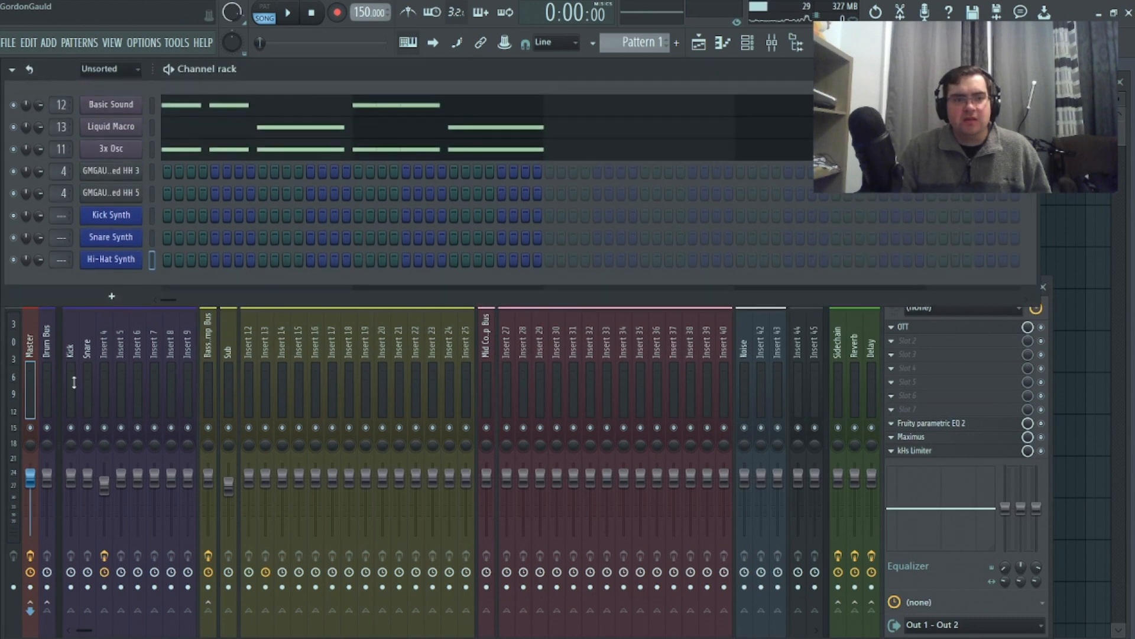
Open Basic Sound, examine its 3x Osc settings and move the Fruity Envelope Controller lower in the map.
left_click(115, 106)
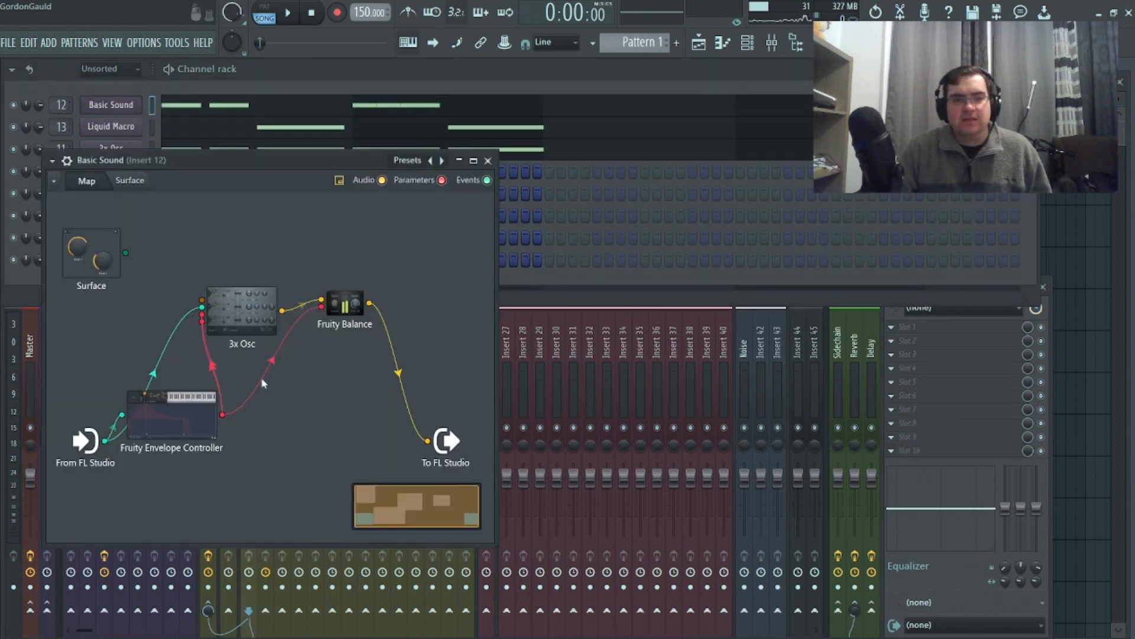
left_click_drag(189, 417, 185, 442)
double_click(229, 309)
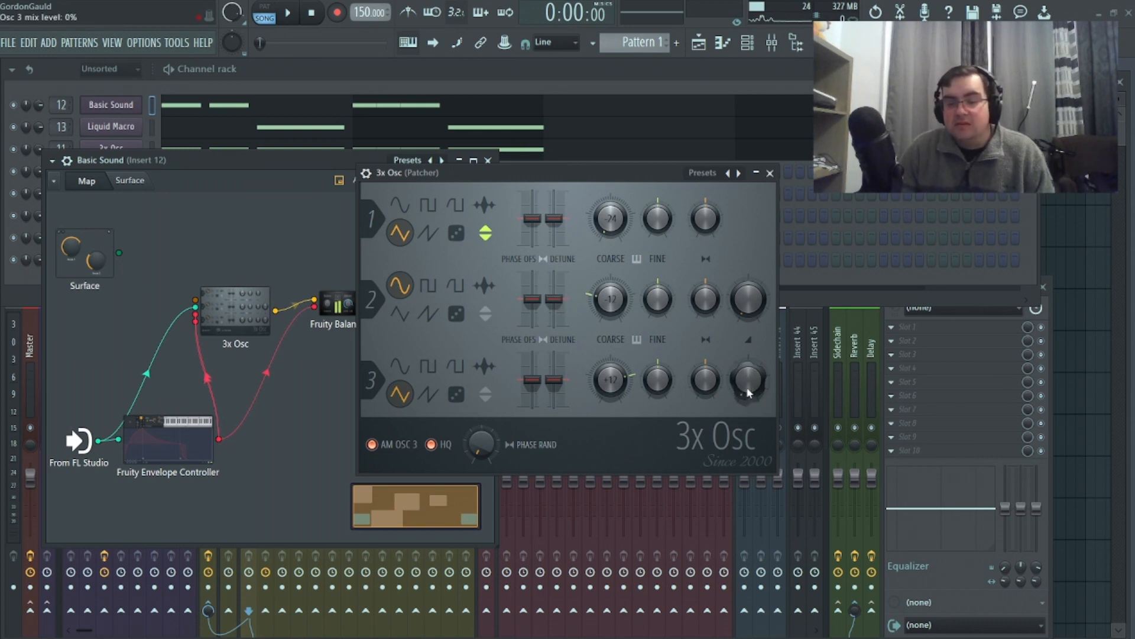
left_click(111, 105)
left_click(111, 105)
left_click_drag(177, 445, 169, 481)
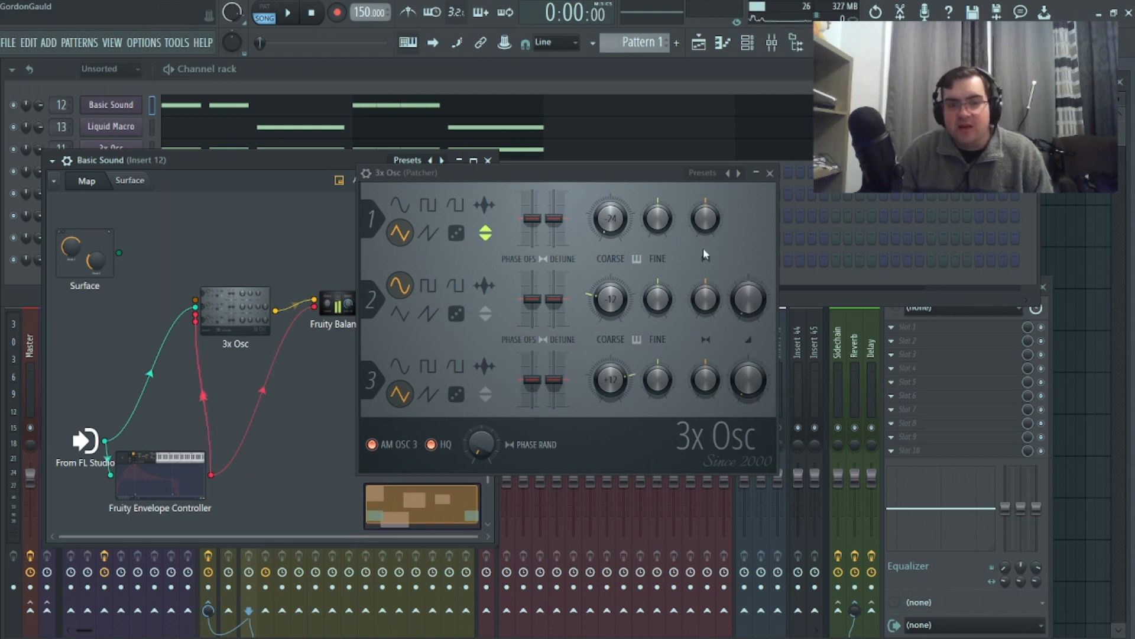
left_click(755, 173)
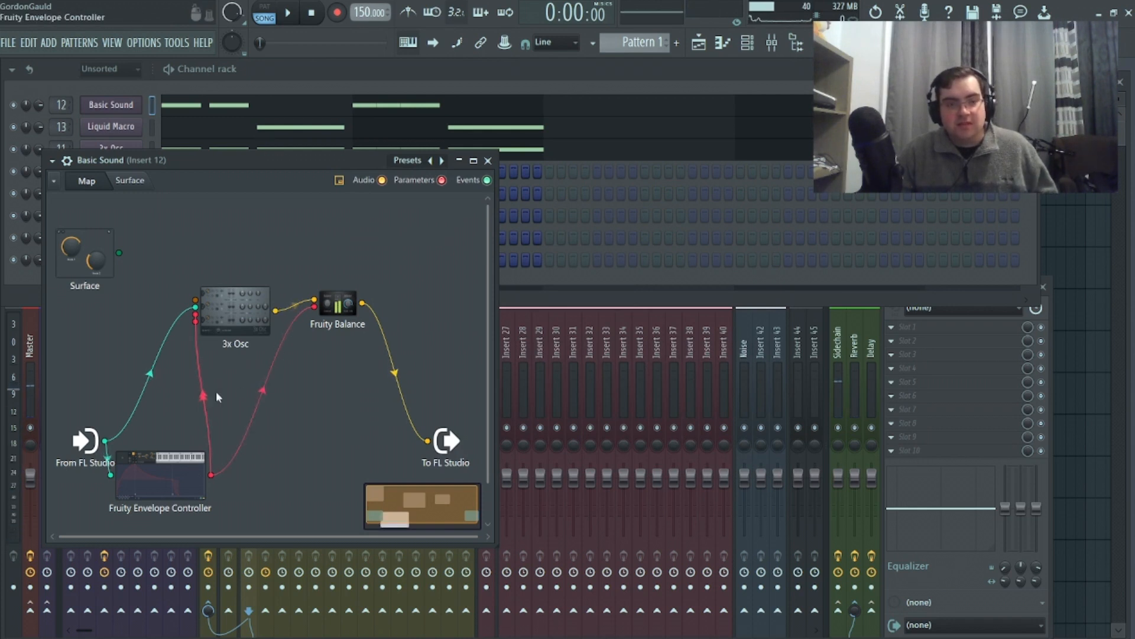
Enable AM OSC 3 in Basic Sound's 3x Osc and link oscillator 3's mix level to the Fruity Envelope Controller.
left_click(234, 337)
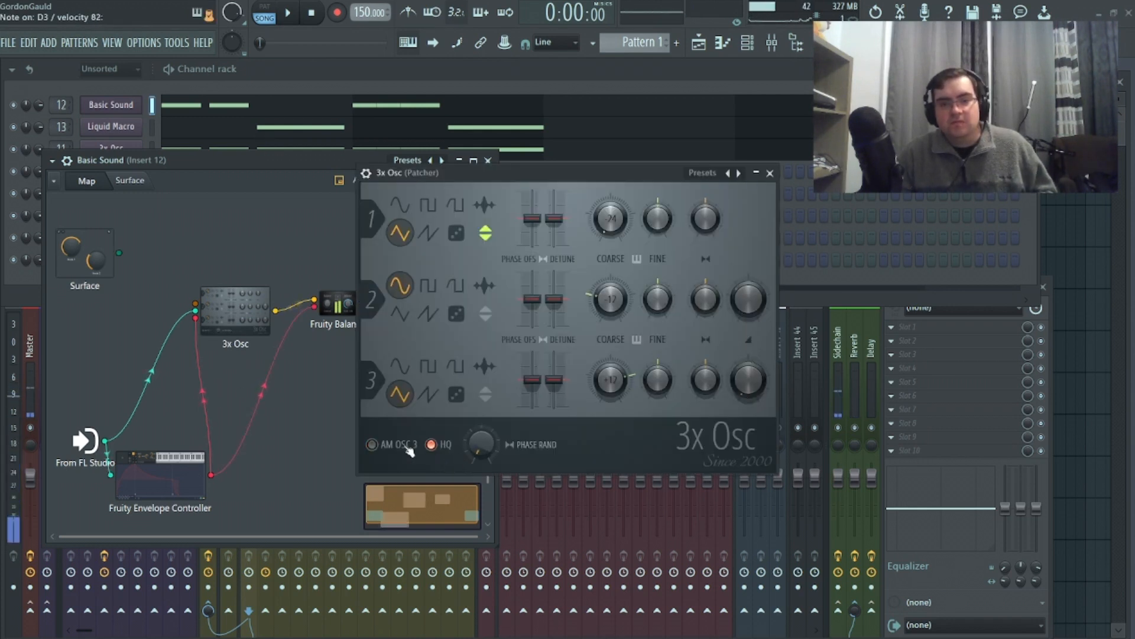
left_click(375, 444)
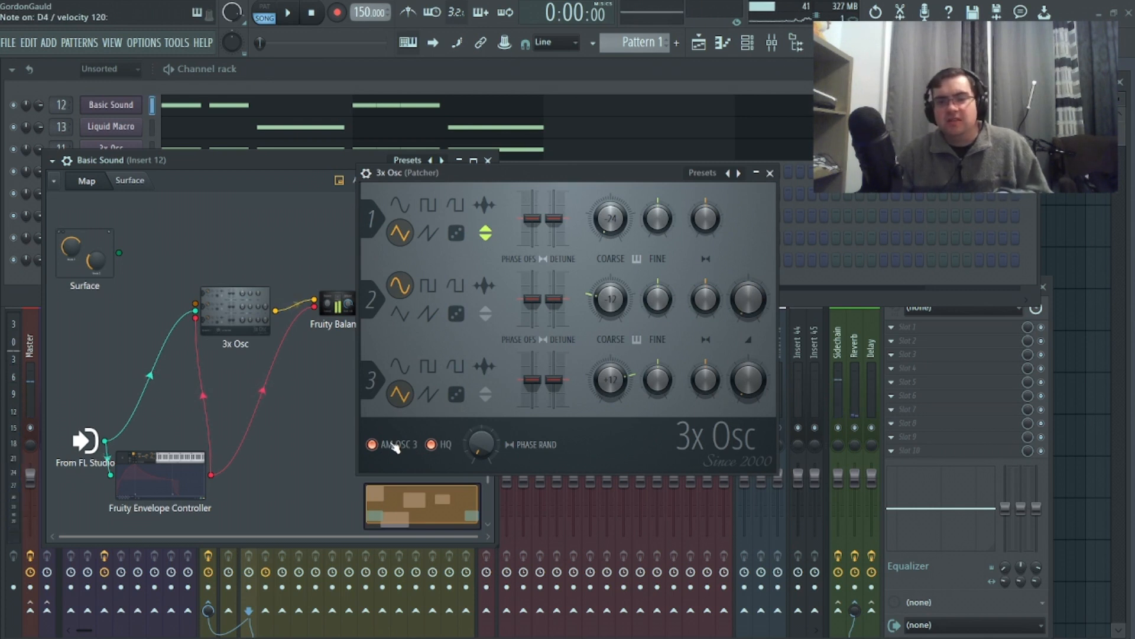
right_click(753, 384)
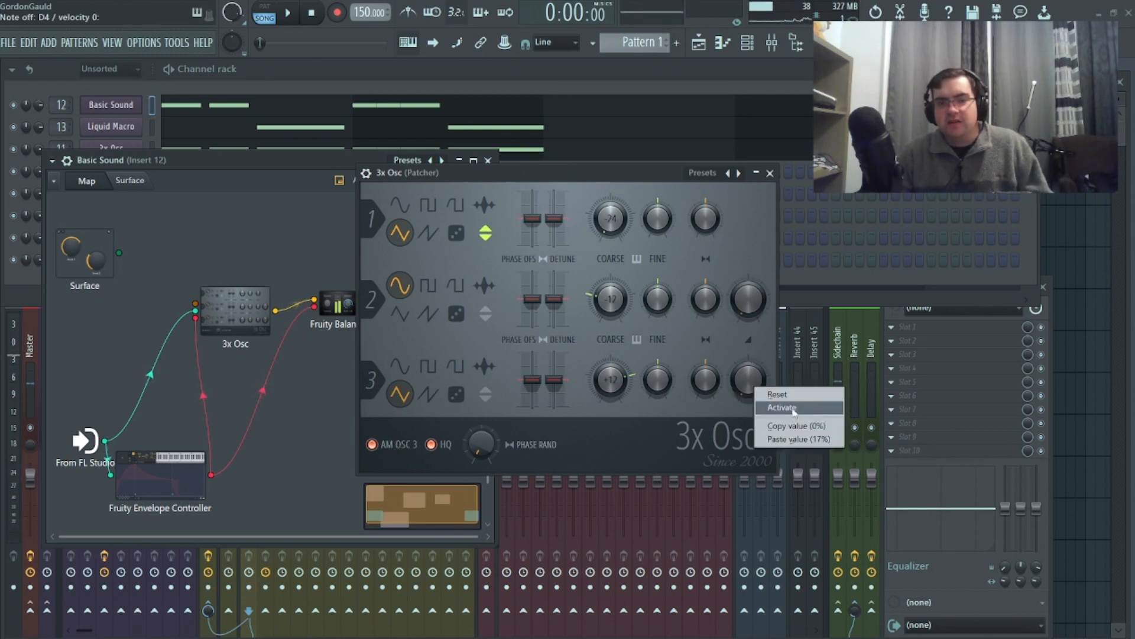
left_click(793, 408)
left_click_drag(203, 363, 215, 472)
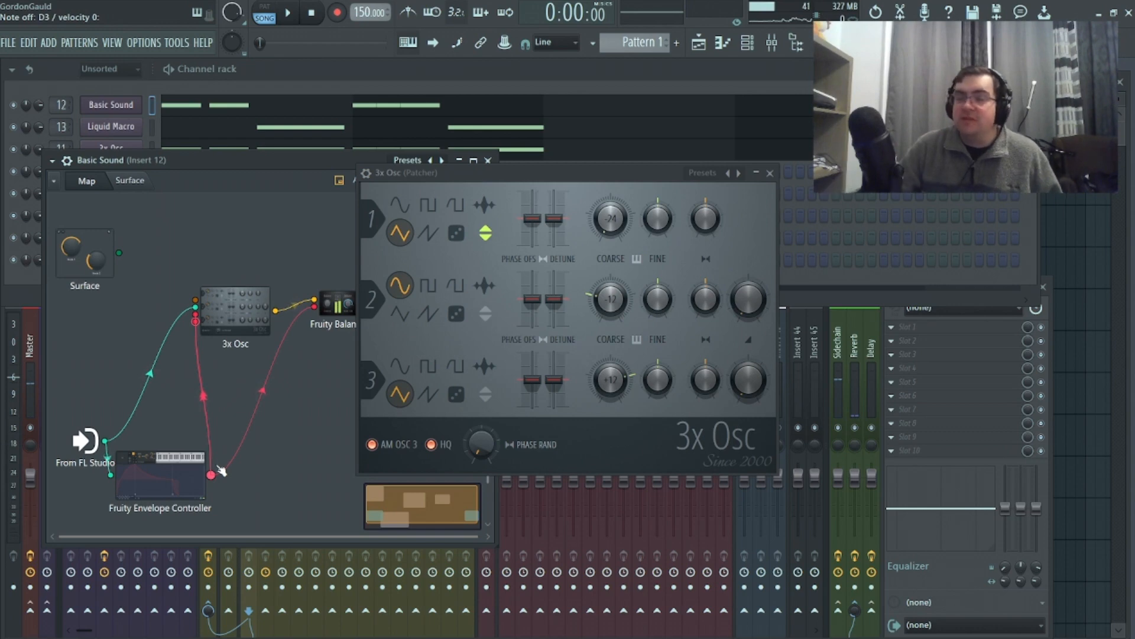
left_click(770, 173)
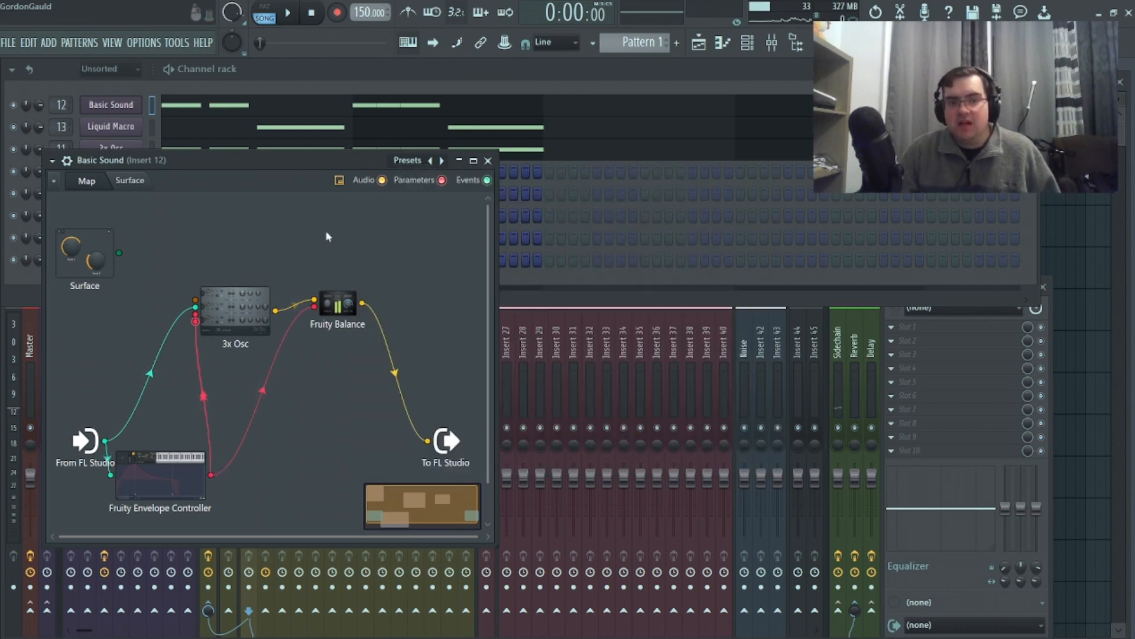
left_click(488, 161)
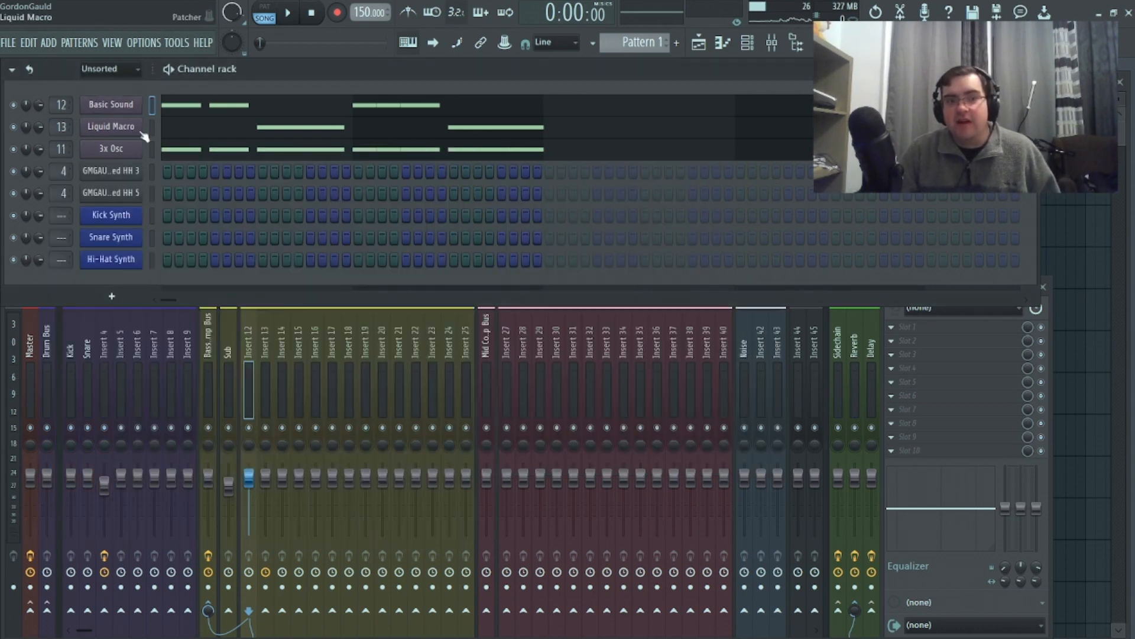
Open Liquid Macro's map, widen it and space out its Multiband Delay, Fruity WaveShaper, Fruity Balance and 3x Osc modules.
left_click(134, 130)
left_click(106, 199)
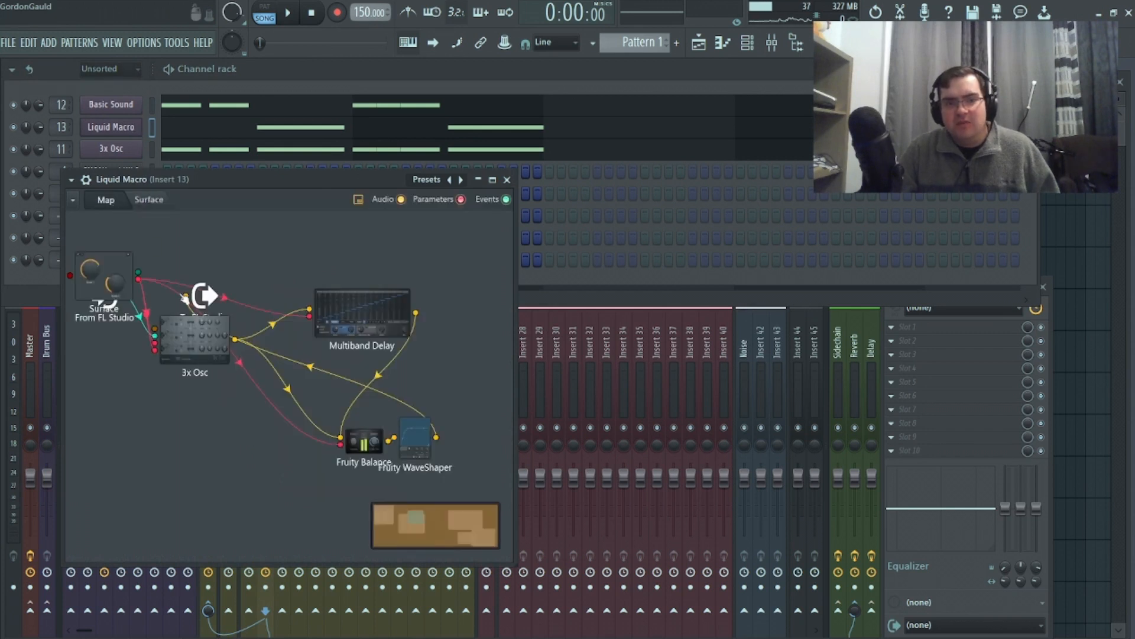
left_click_drag(517, 310, 936, 308)
left_click_drag(363, 316, 344, 321)
left_click_drag(422, 441, 530, 412)
left_click_drag(360, 449, 306, 481)
left_click_drag(343, 323, 382, 311)
left_click_drag(313, 479, 368, 480)
left_click_drag(191, 345, 167, 408)
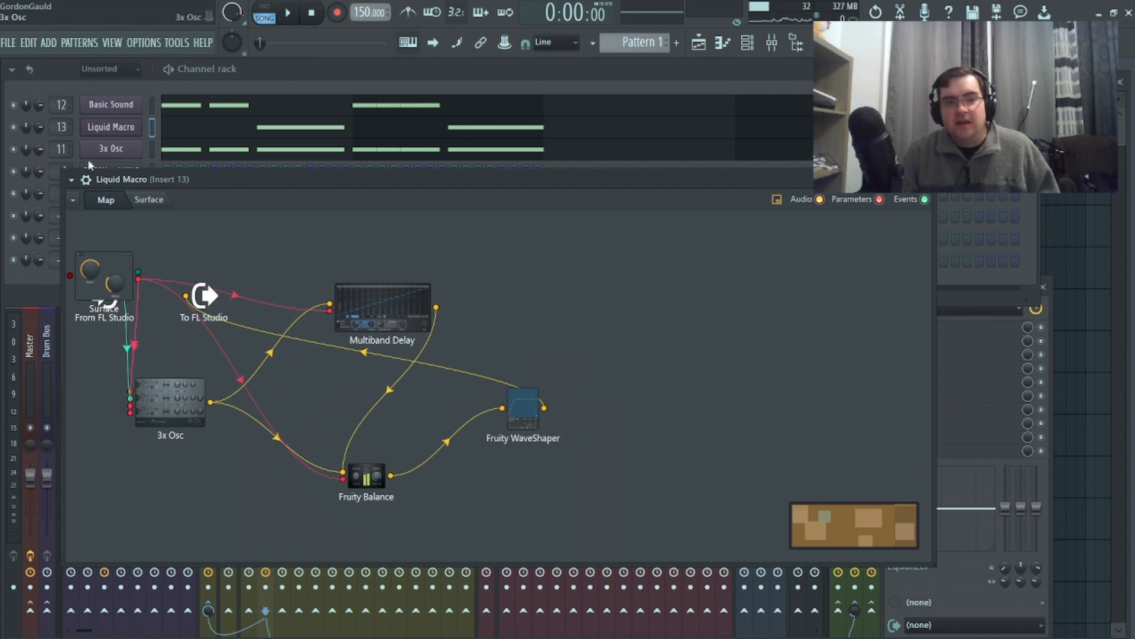
Solo Track 2, select the second half of bar 1 in the playlist and unmute Track 3's Macro automation.
left_click(159, 203)
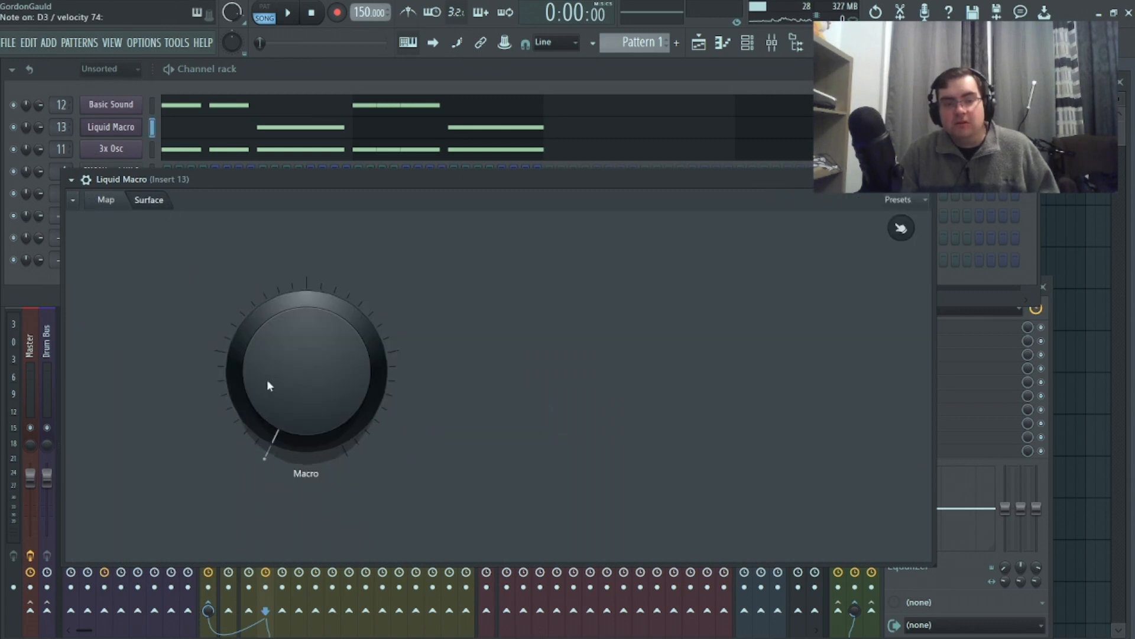
key("F5")
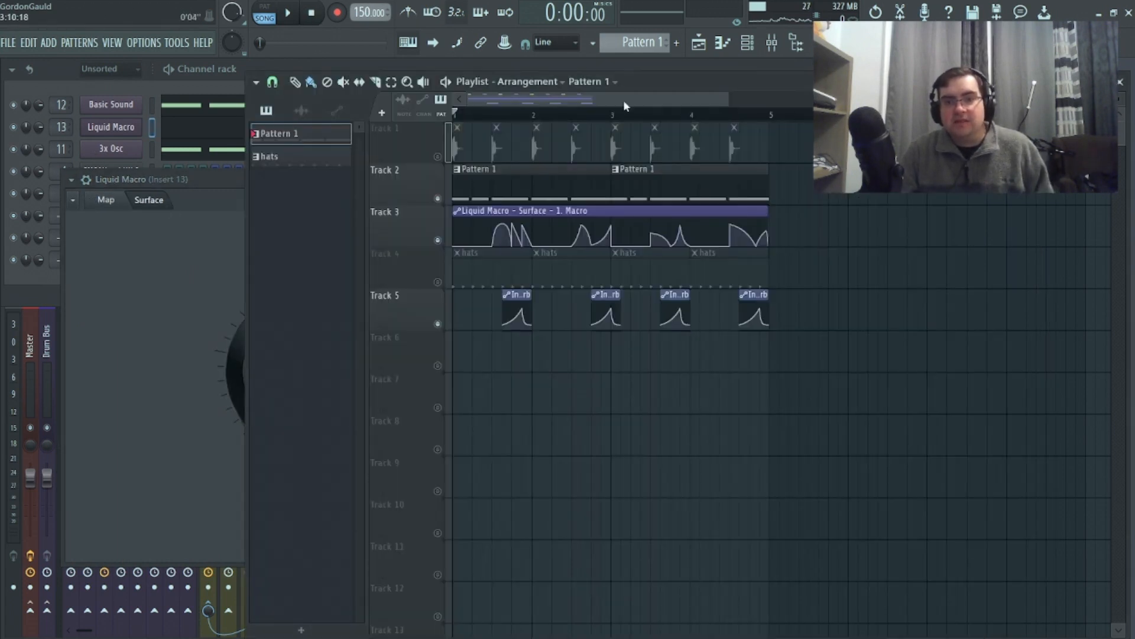
right_click(437, 199)
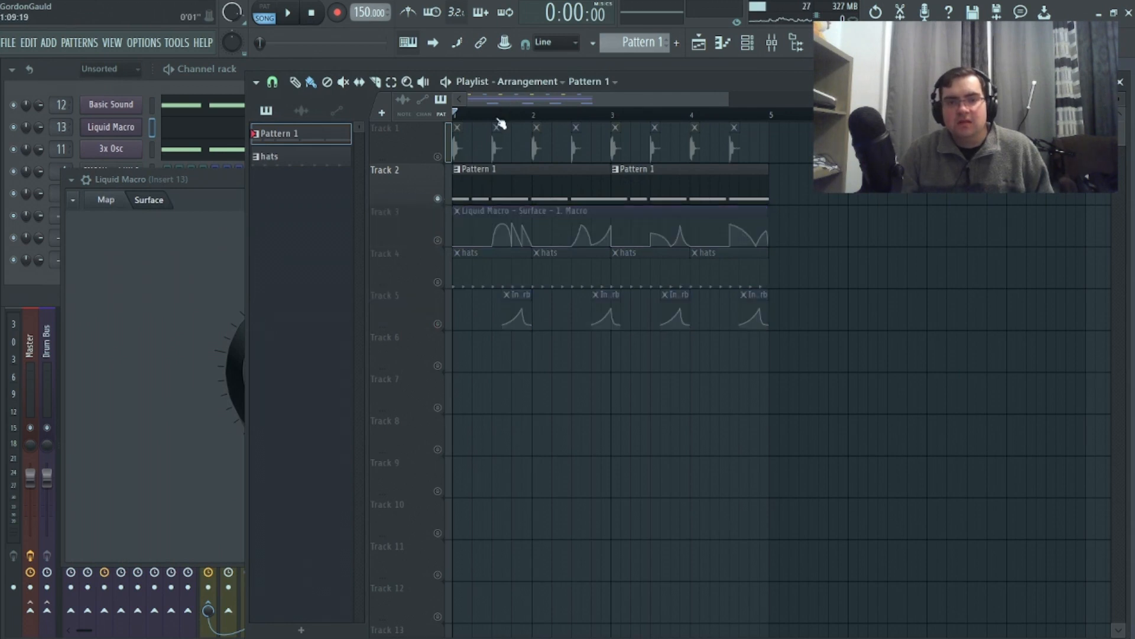
left_click_drag(500, 121, 535, 118)
left_click(438, 240)
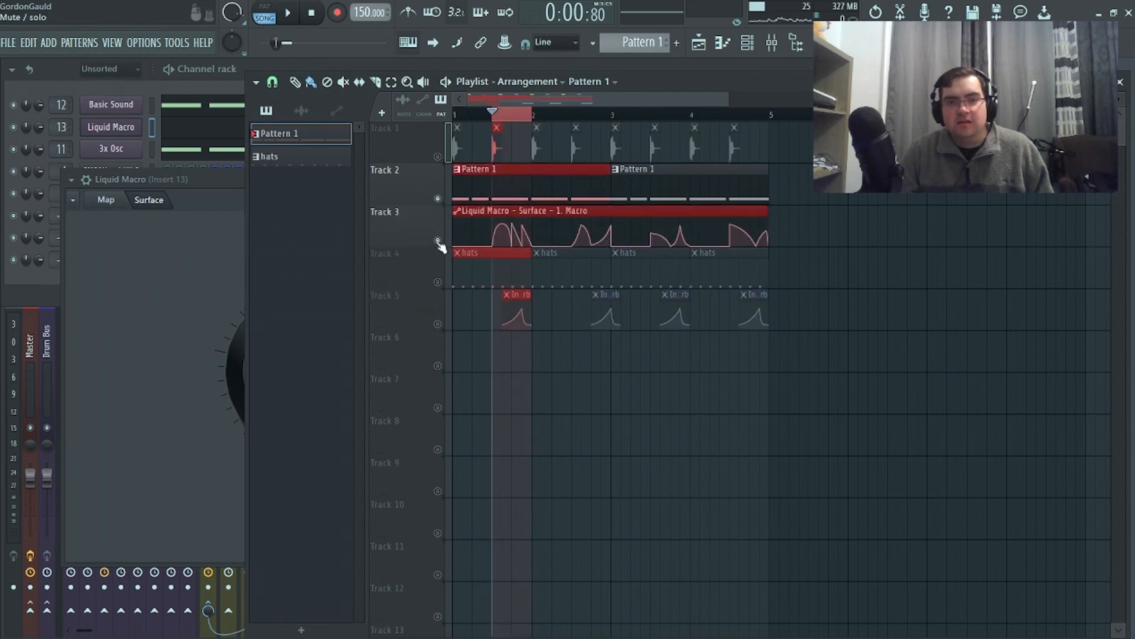
left_click(438, 324)
left_click(437, 324)
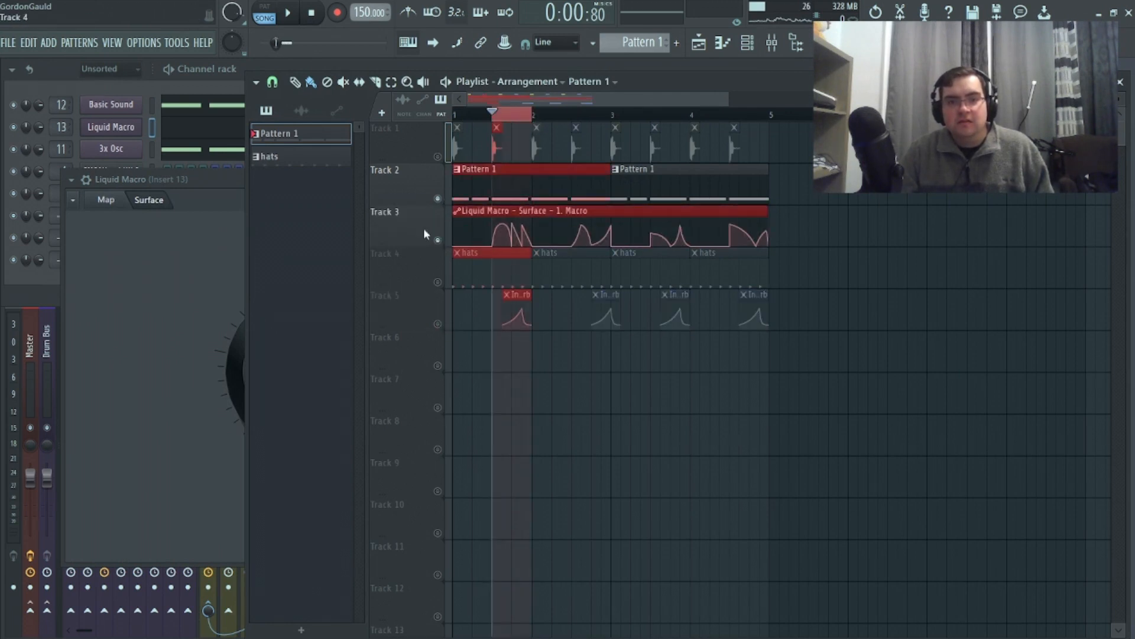
Play the selected section while watching Liquid Macro's Macro knob, and replay it with the module map shown.
left_click(296, 13)
left_click(195, 264)
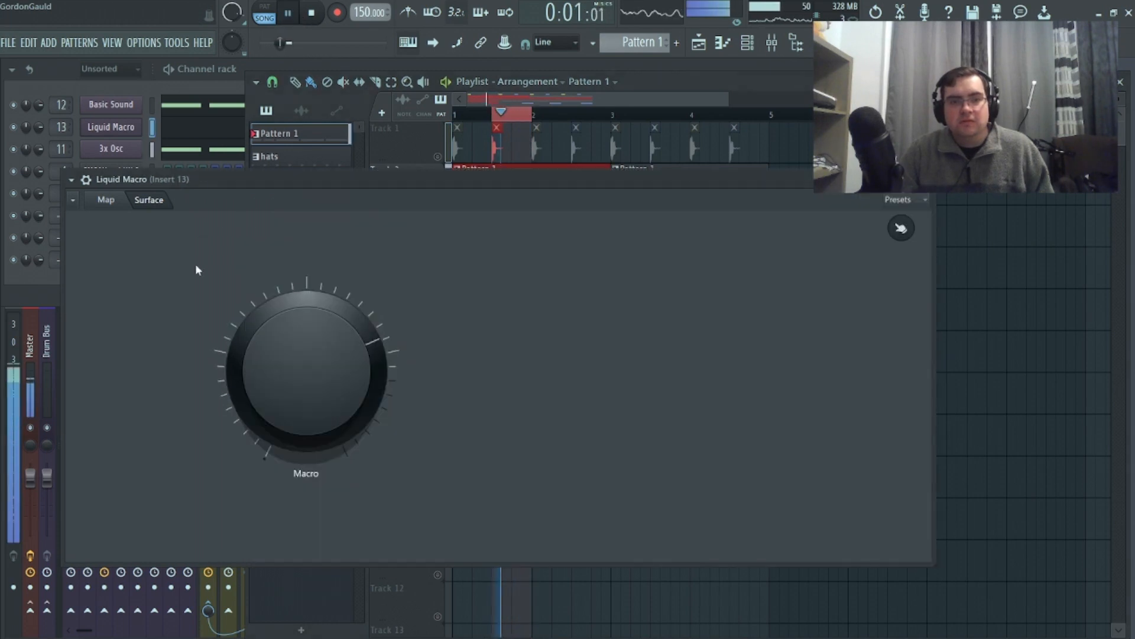
left_click(314, 13)
left_click(108, 200)
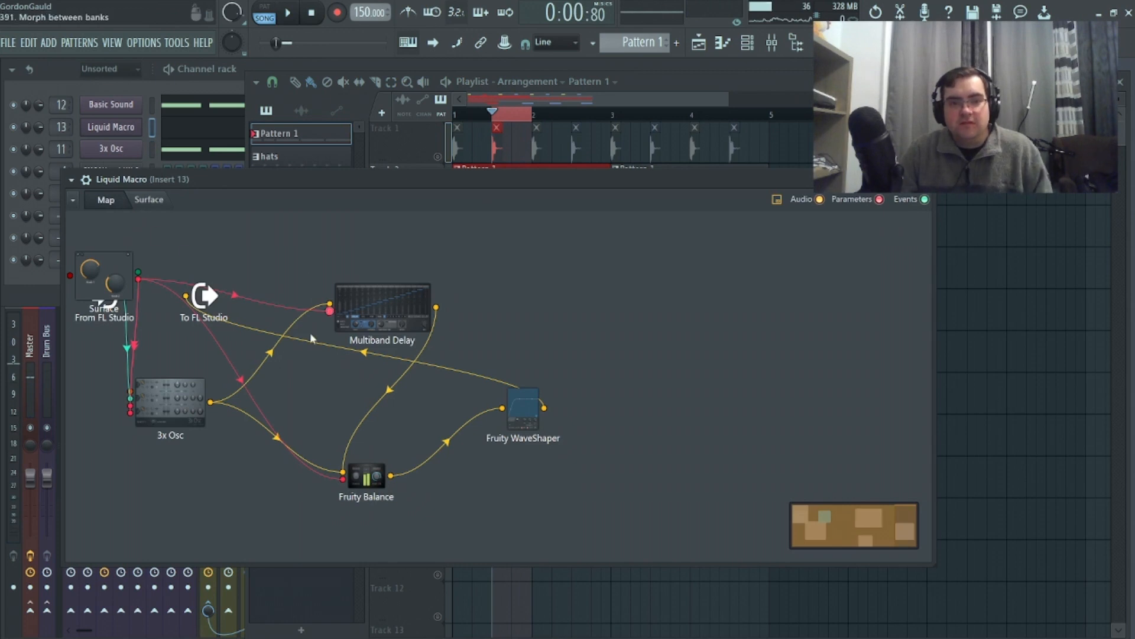
left_click(288, 14)
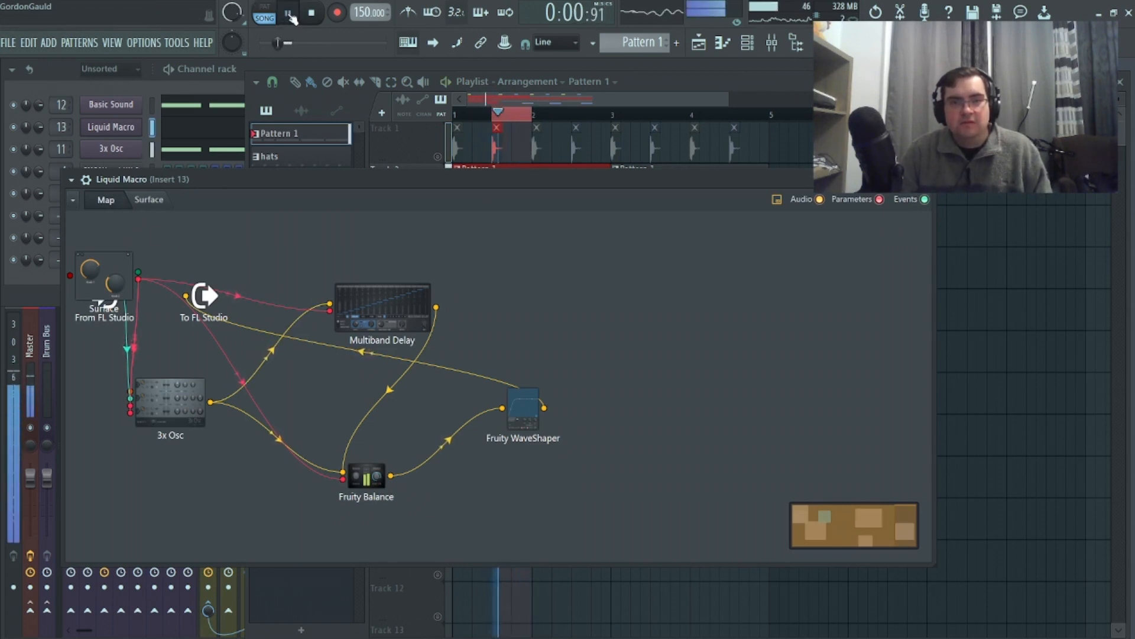
left_click(310, 14)
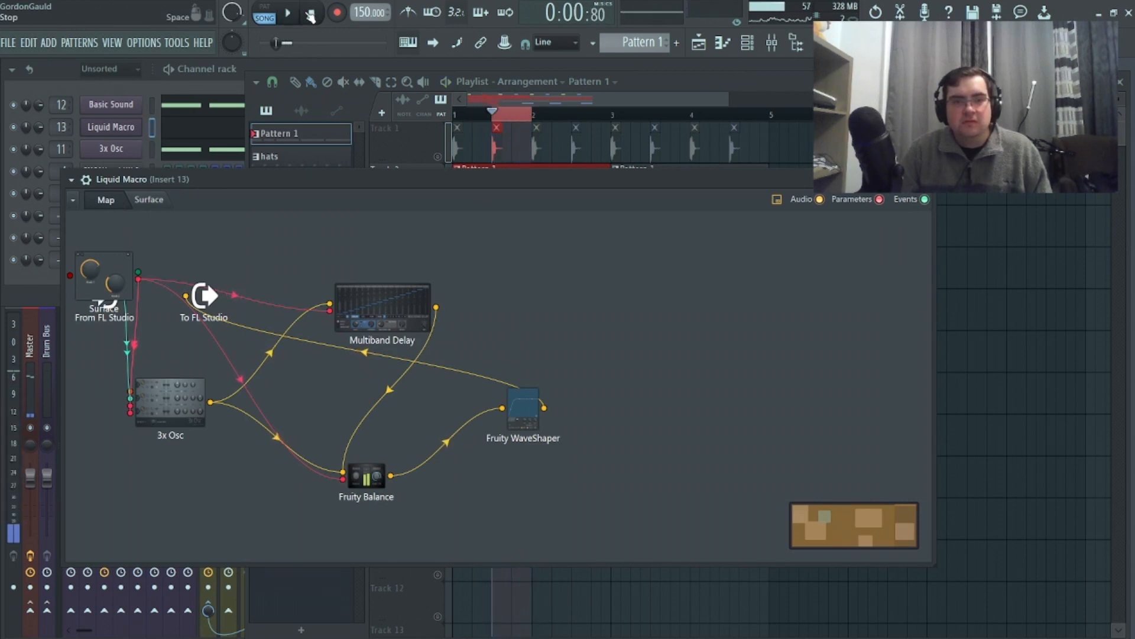
left_click(684, 102)
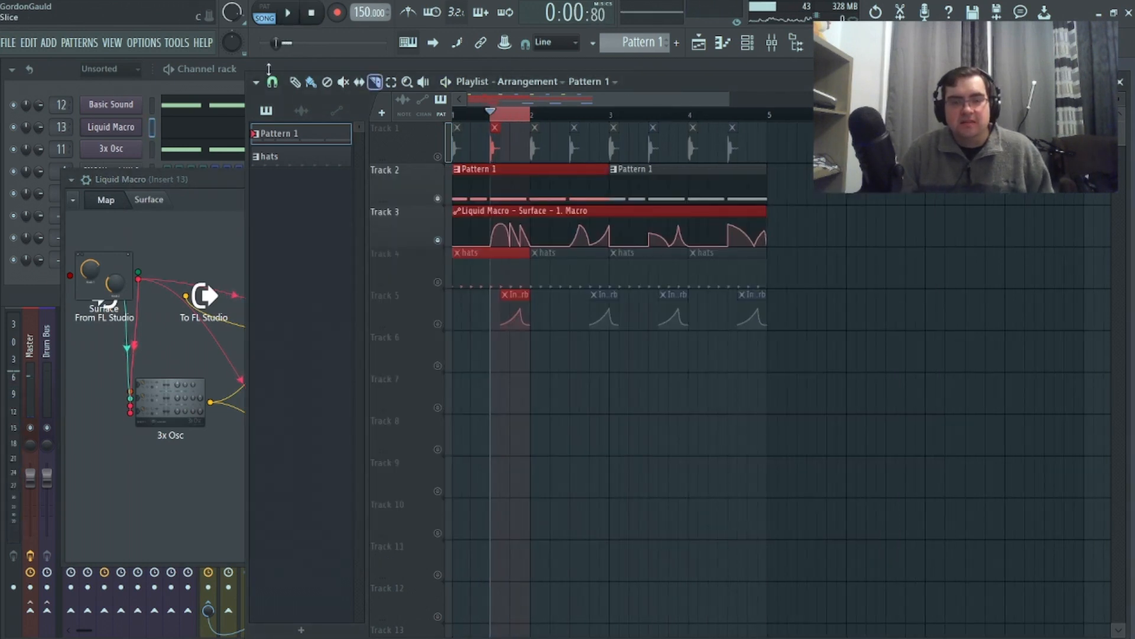
left_click(183, 197)
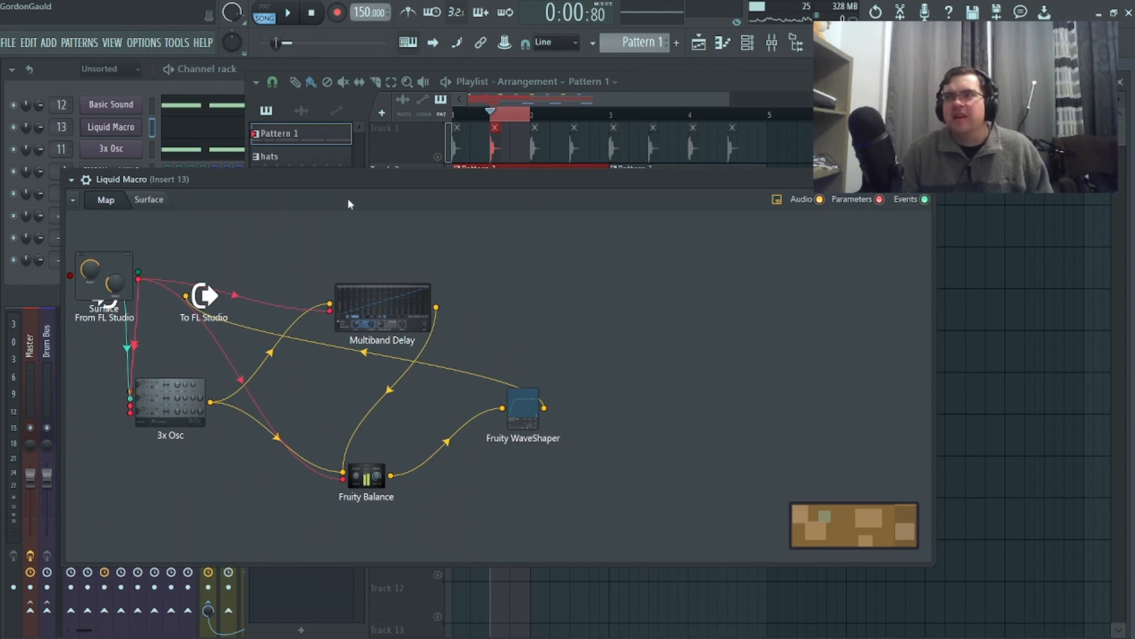
Open Liquid Macro's piano roll and audition keys down to D2 on its keyboard.
left_click(593, 101)
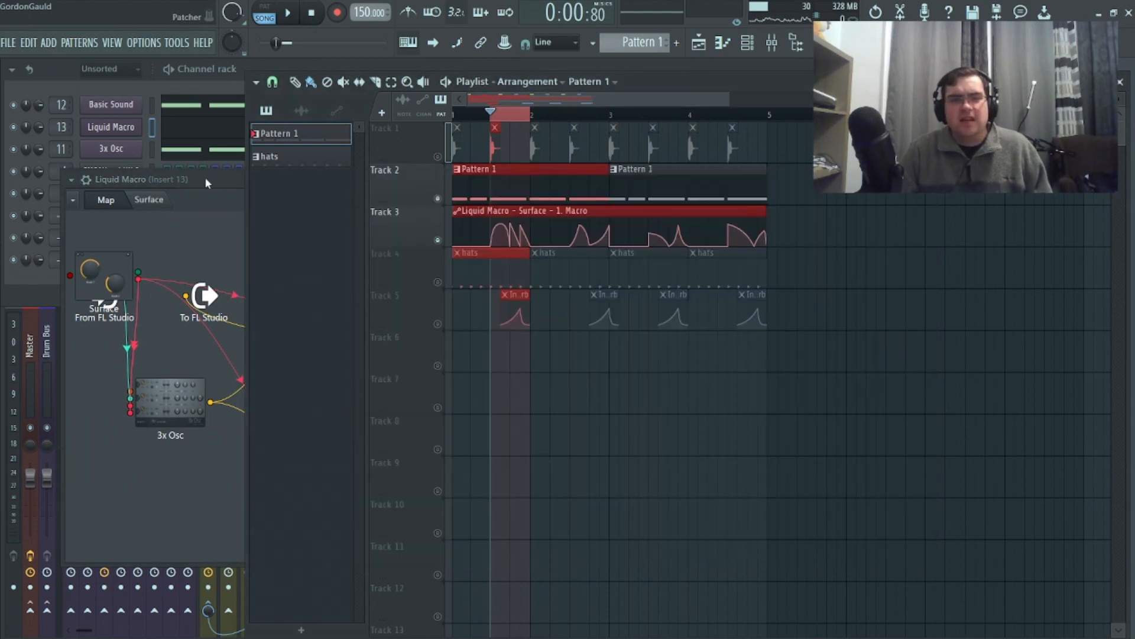
left_click(190, 87)
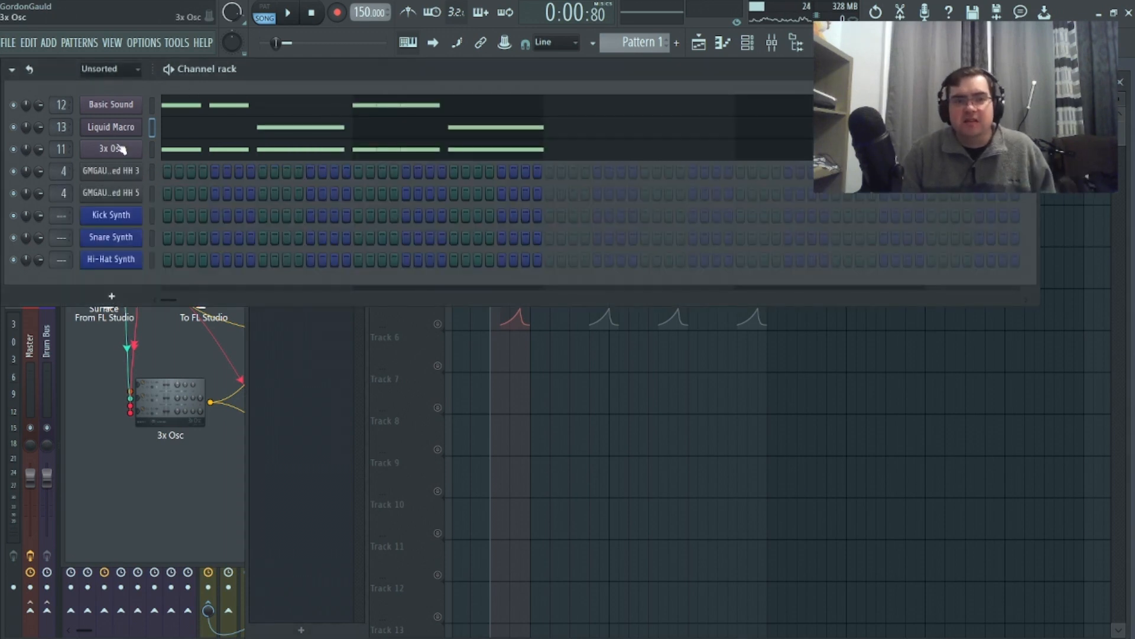
left_click(119, 149)
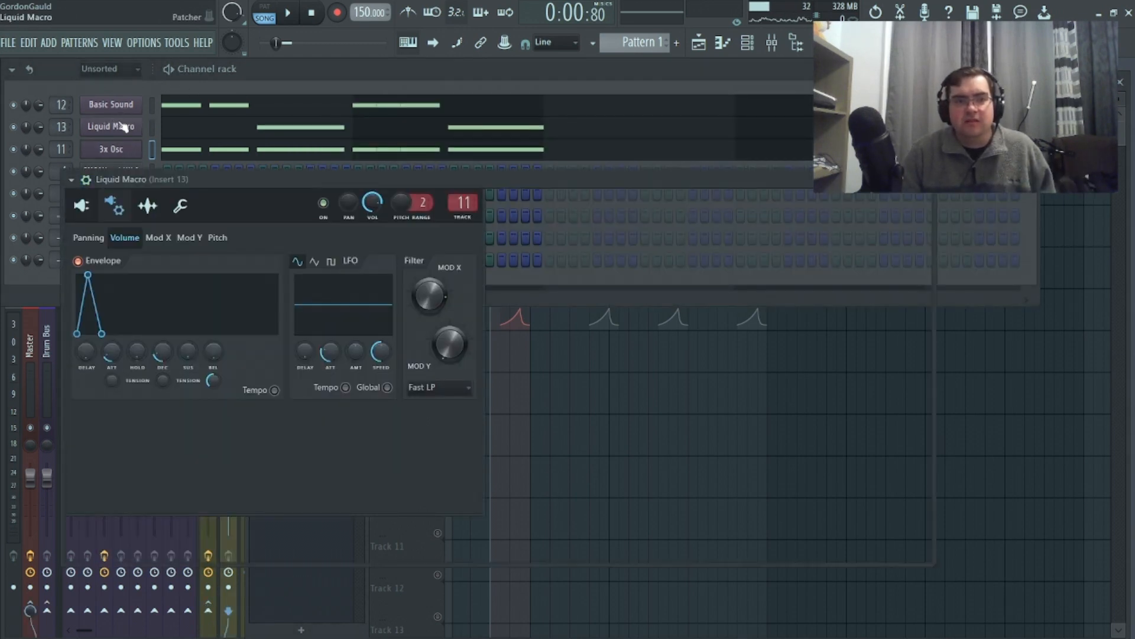
left_click(120, 126)
right_click(100, 126)
left_click(172, 125)
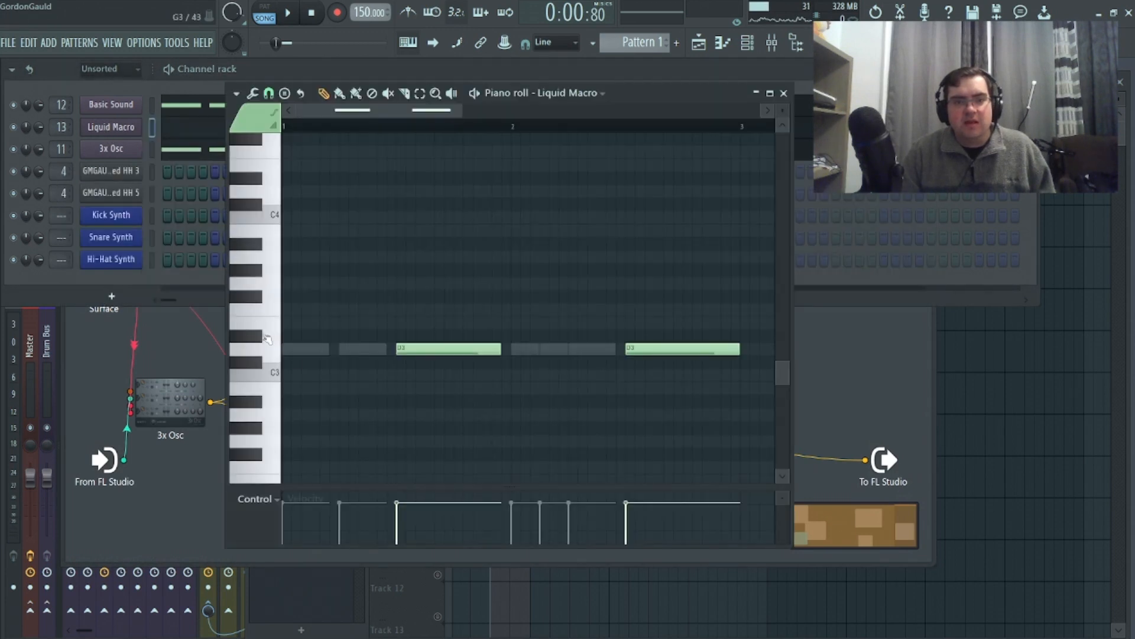
left_click(260, 349)
left_click(270, 443)
scroll(270, 442, "down", 3)
left_click(269, 431)
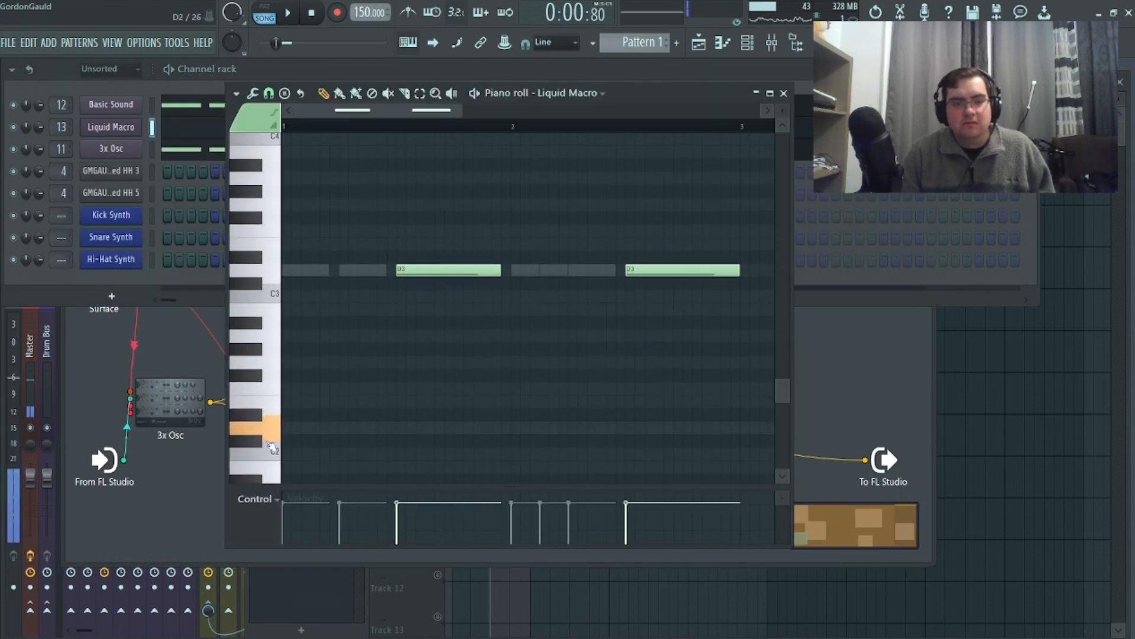
Try Liquid Macro's first note at D2 and F2 during playback, and return it to D3.
left_click_drag(448, 273, 450, 436)
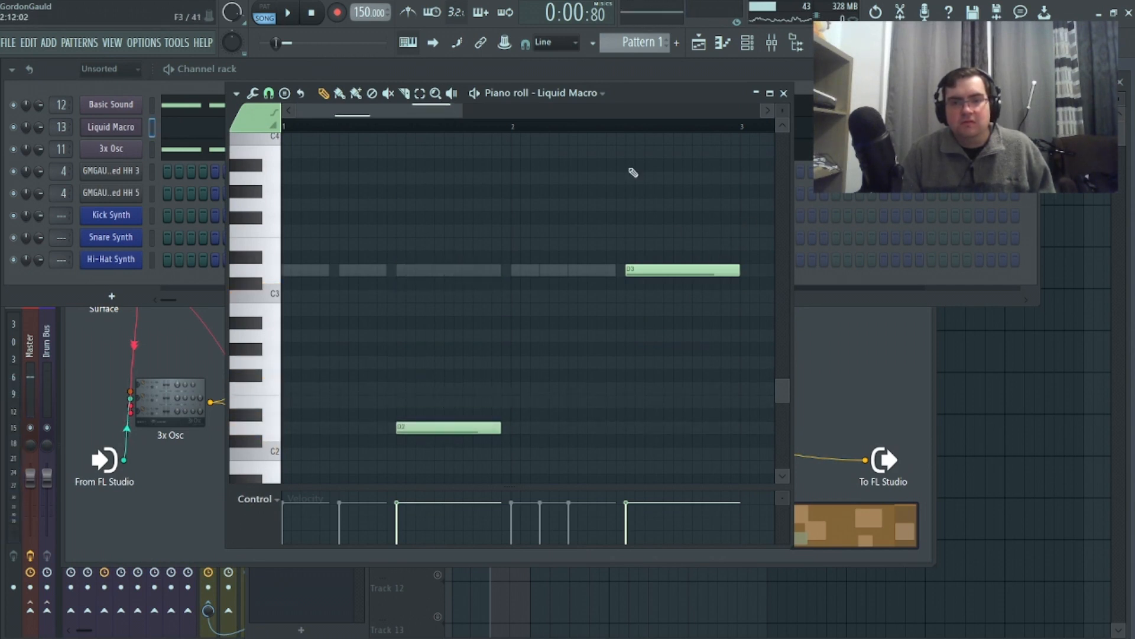
key("space")
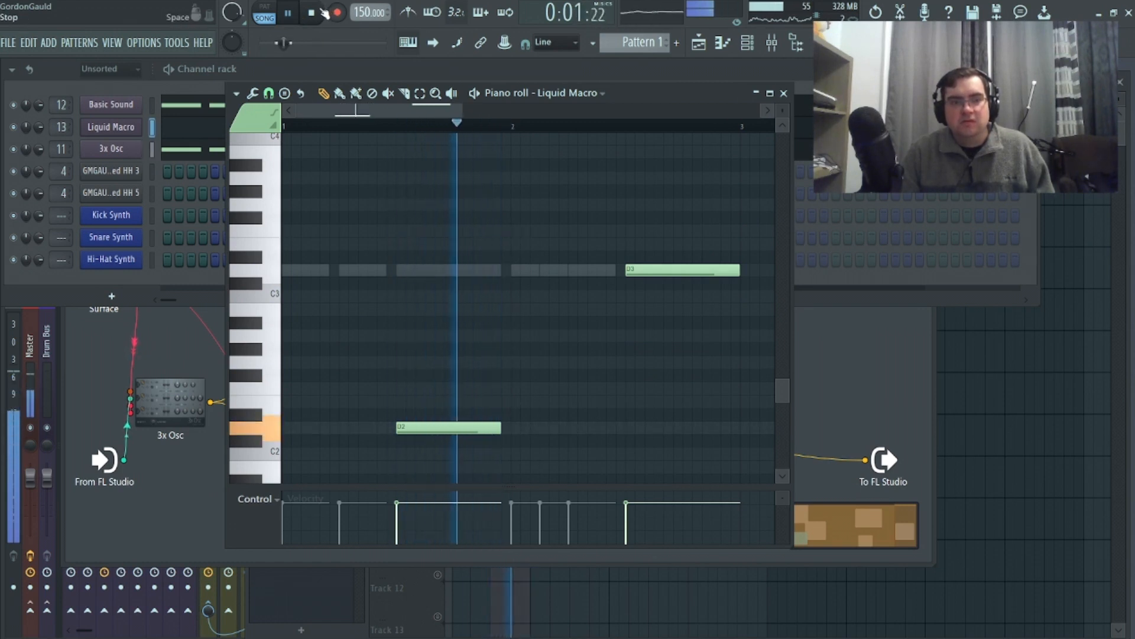
mouse_move(420, 386)
left_mouse_down()
mouse_move(419, 267)
mouse_move(419, 404)
left_mouse_up()
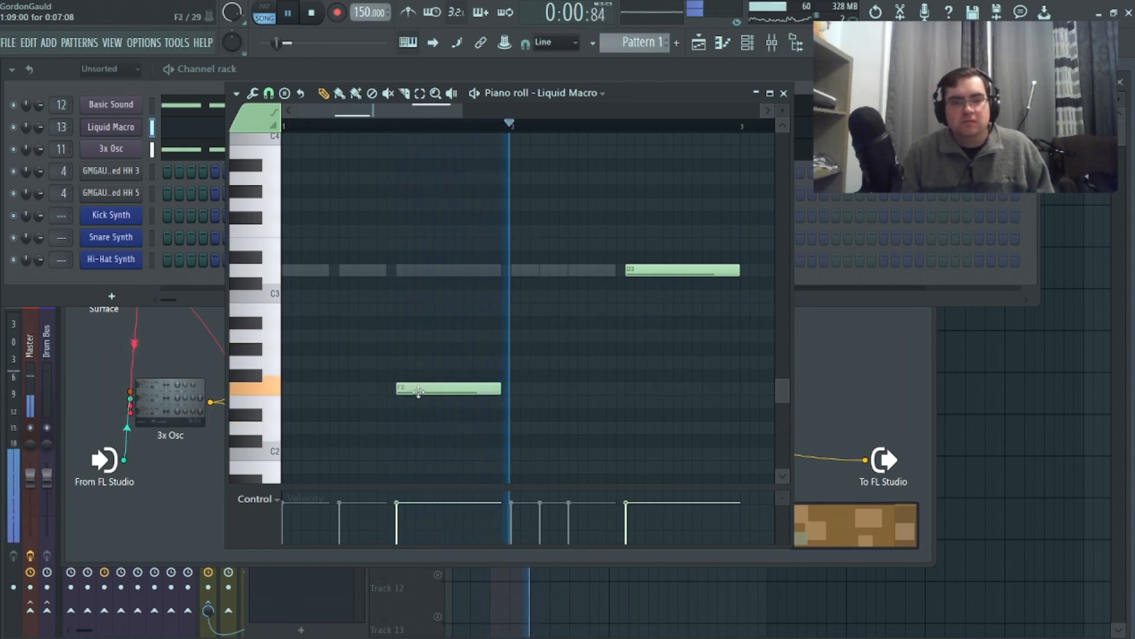
scroll(422, 384, "down", 3)
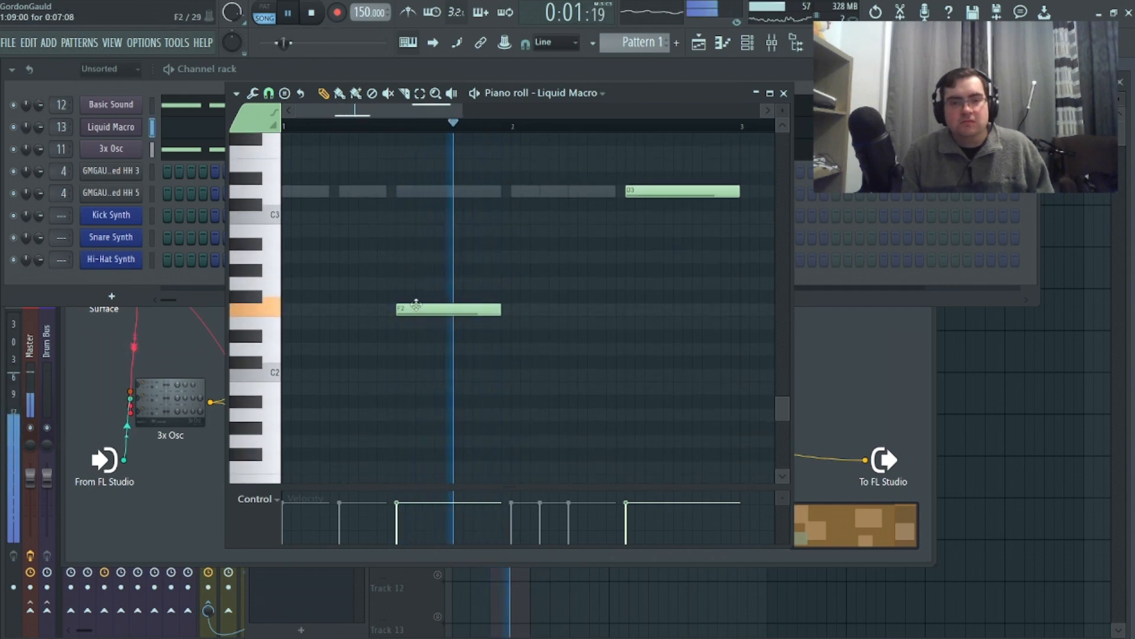
left_click_drag(418, 309, 418, 349)
key("space")
left_click_drag(426, 349, 426, 191)
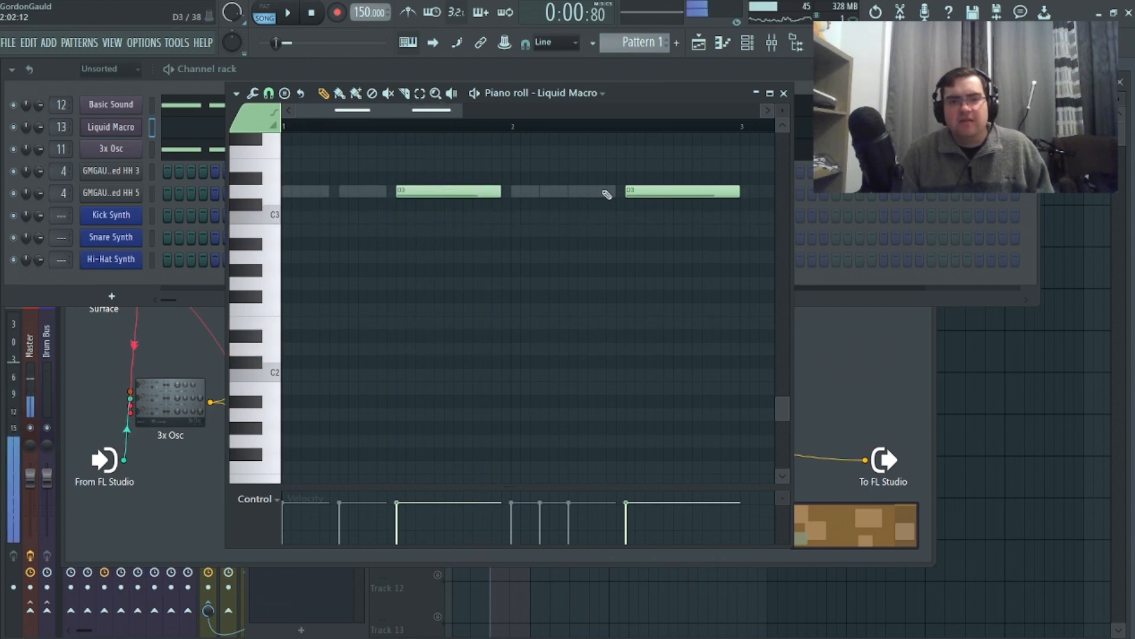
Close the piano roll, play the second half of bar 1 in the playlist and clear the time selection.
left_click(784, 93)
key("F5")
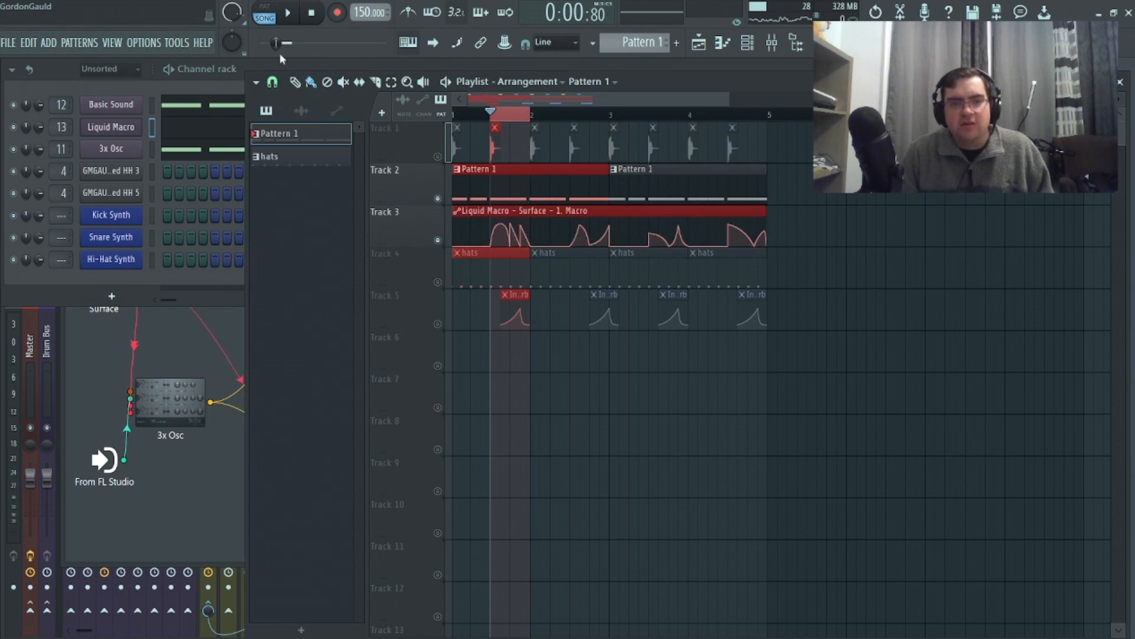
left_click(291, 13)
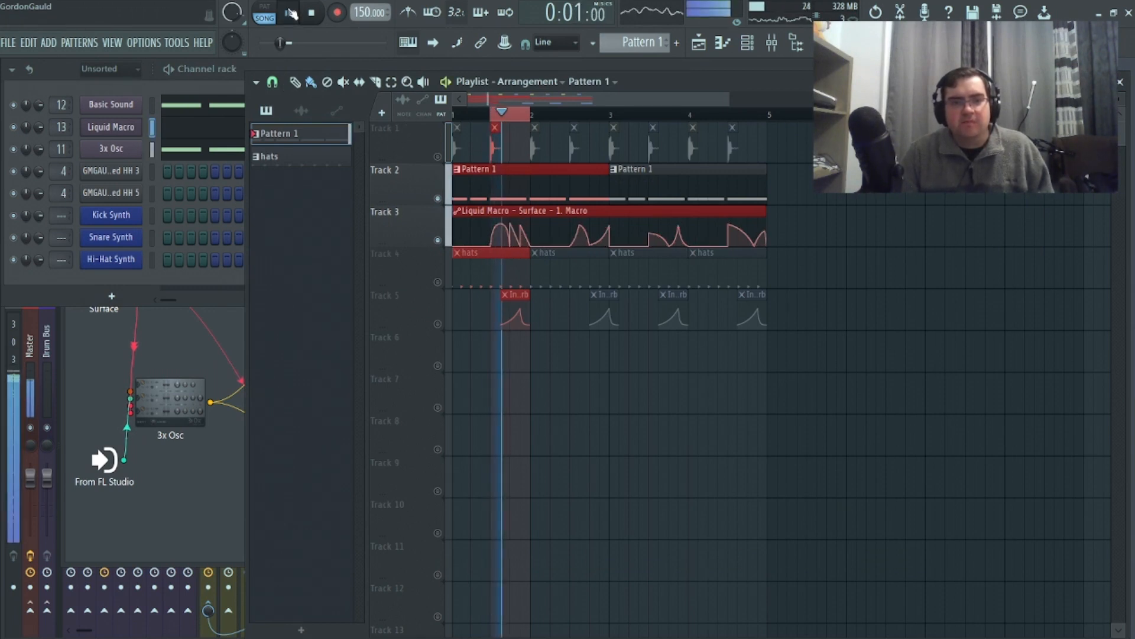
left_click(499, 117)
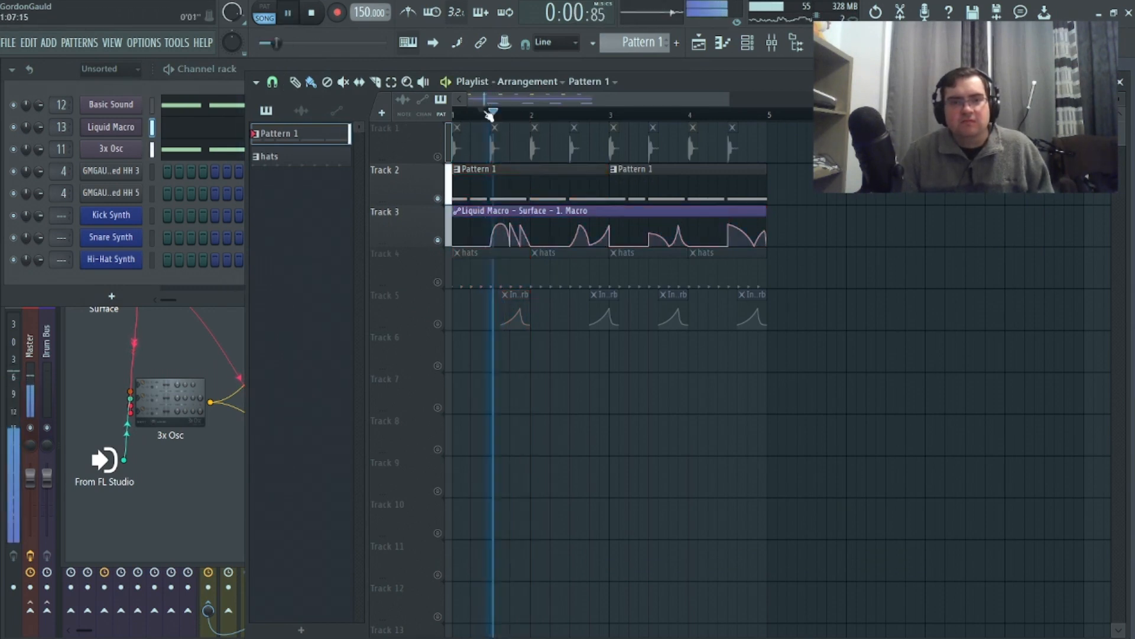
left_click(313, 14)
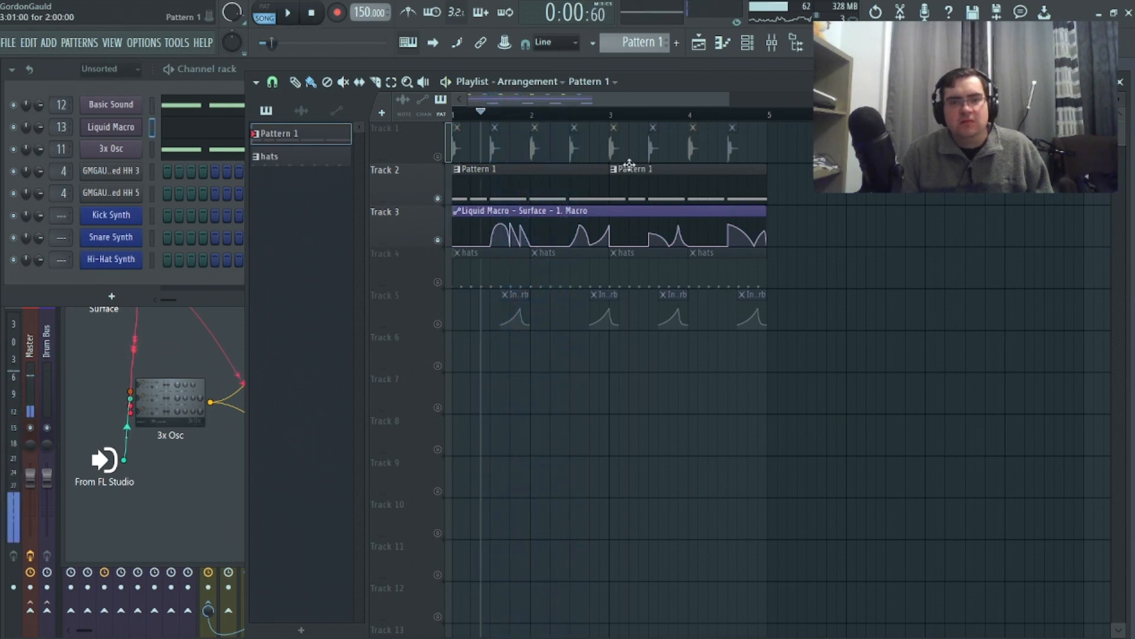
Select the second half of bar 2, play it to hear its Macro automation, and clear the selection.
left_click_drag(573, 116, 609, 116)
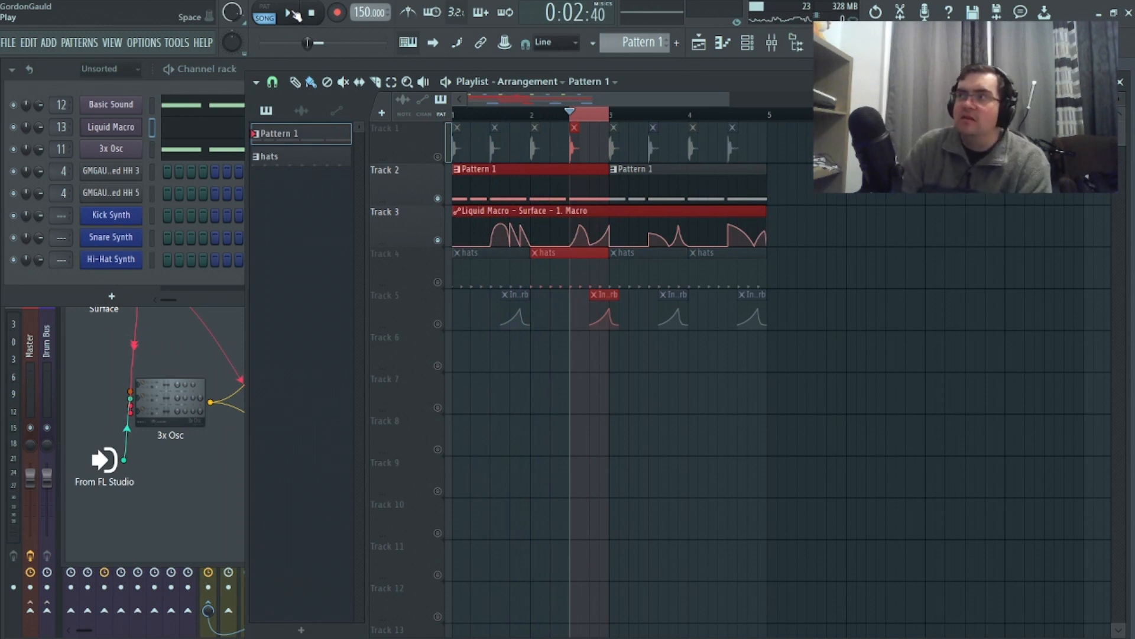
left_click(294, 15)
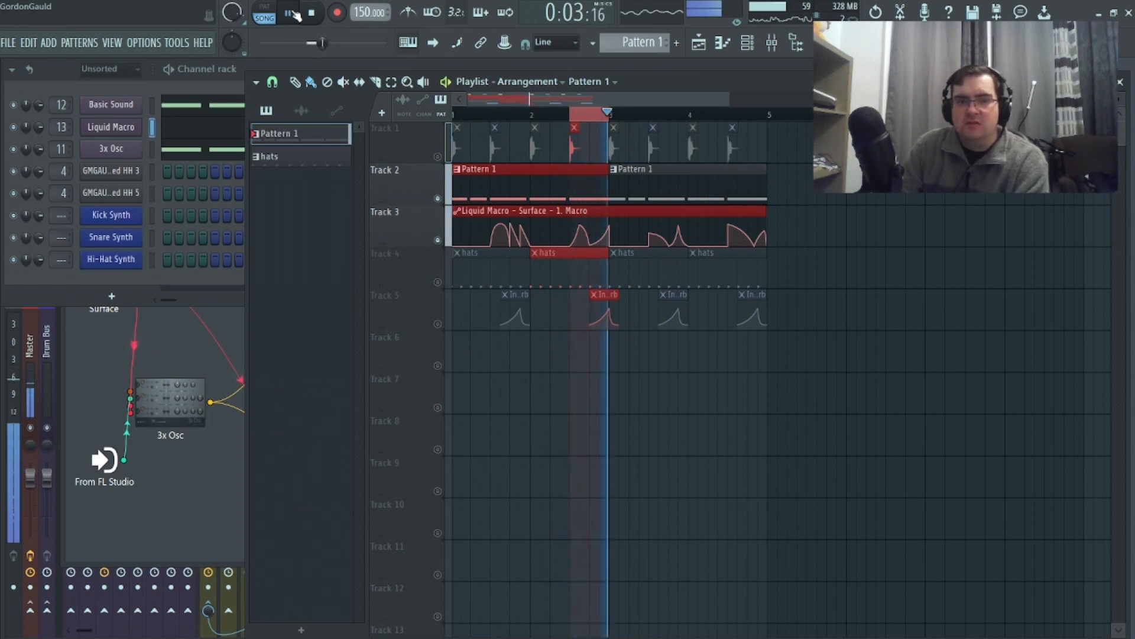
left_click(291, 13)
left_click(600, 115)
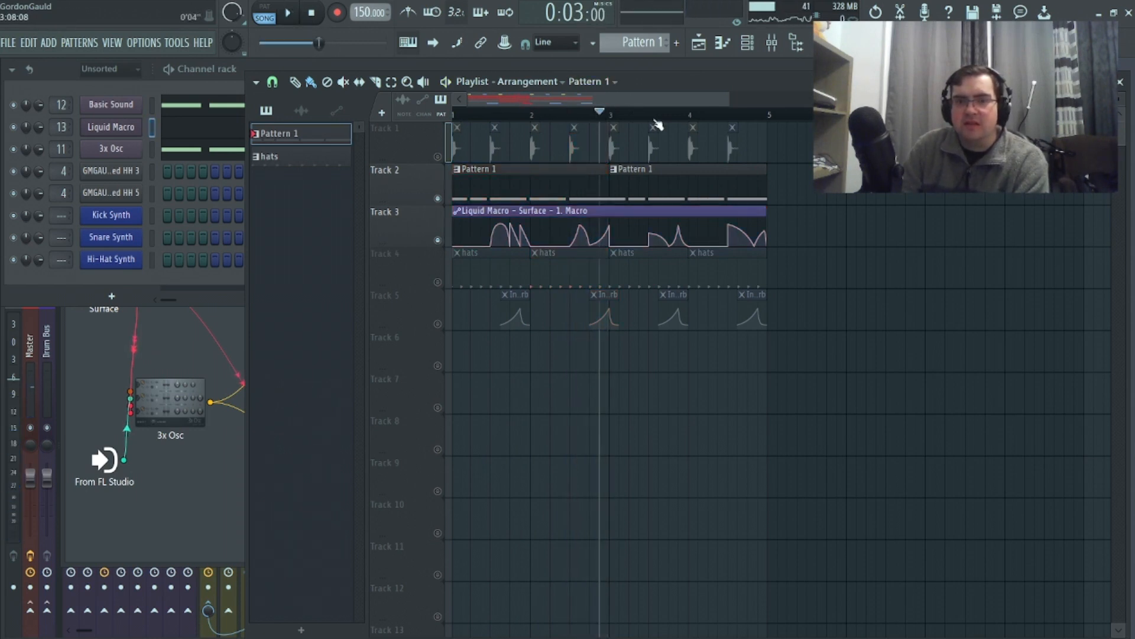
Play the second half of bar 3, extend the selection to the end of bar 4, and stop and clear it.
left_click_drag(649, 114, 688, 129)
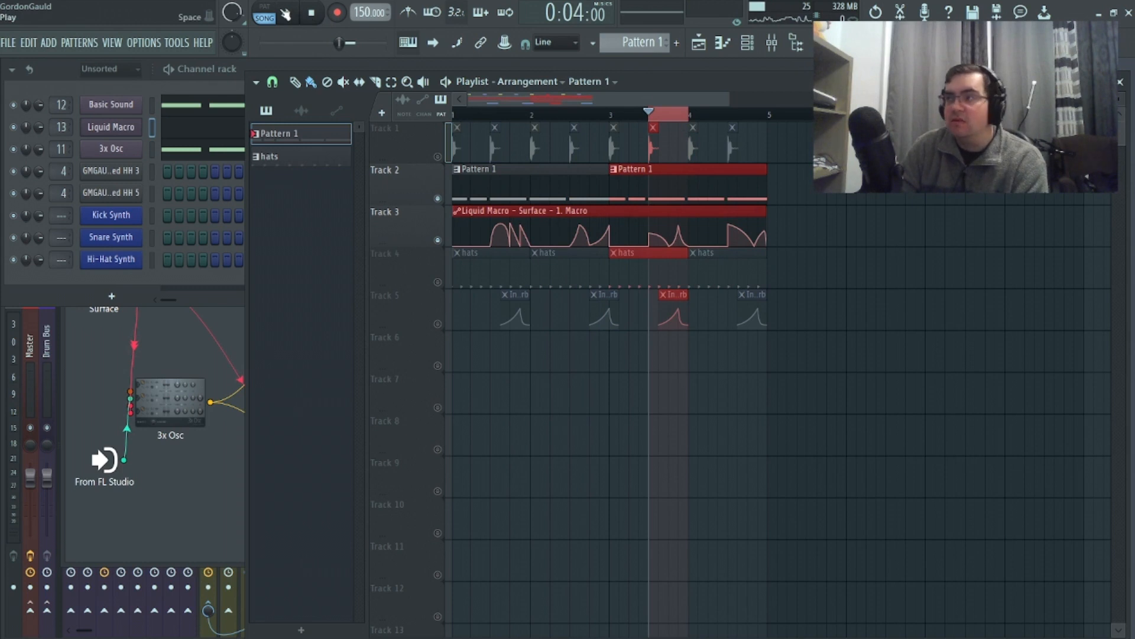
left_click(287, 13)
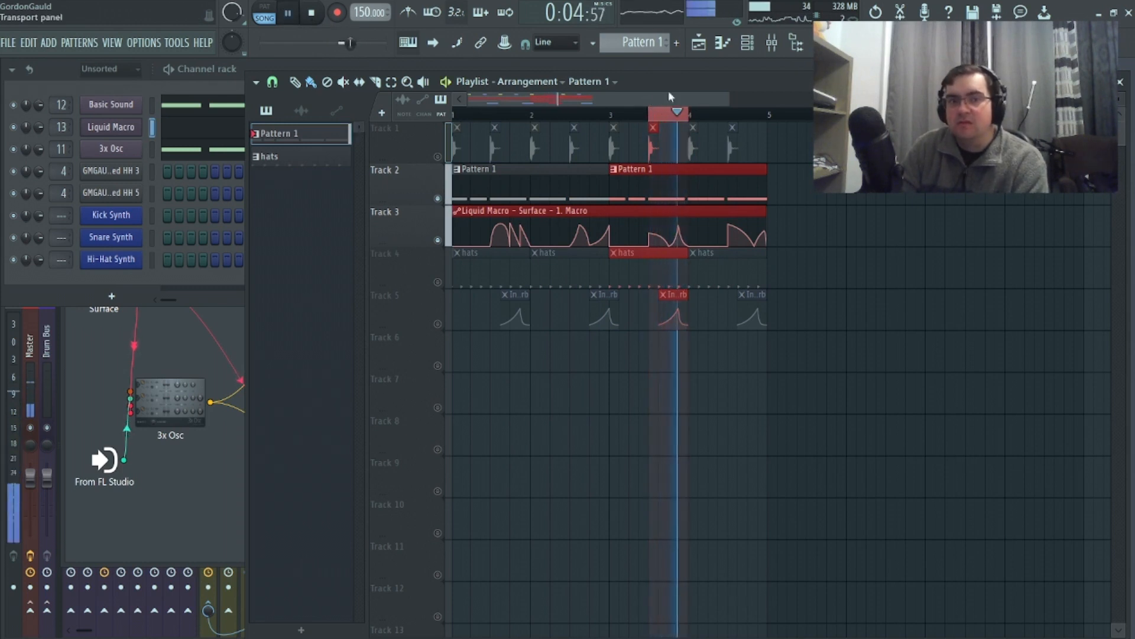
left_click_drag(691, 114, 768, 115)
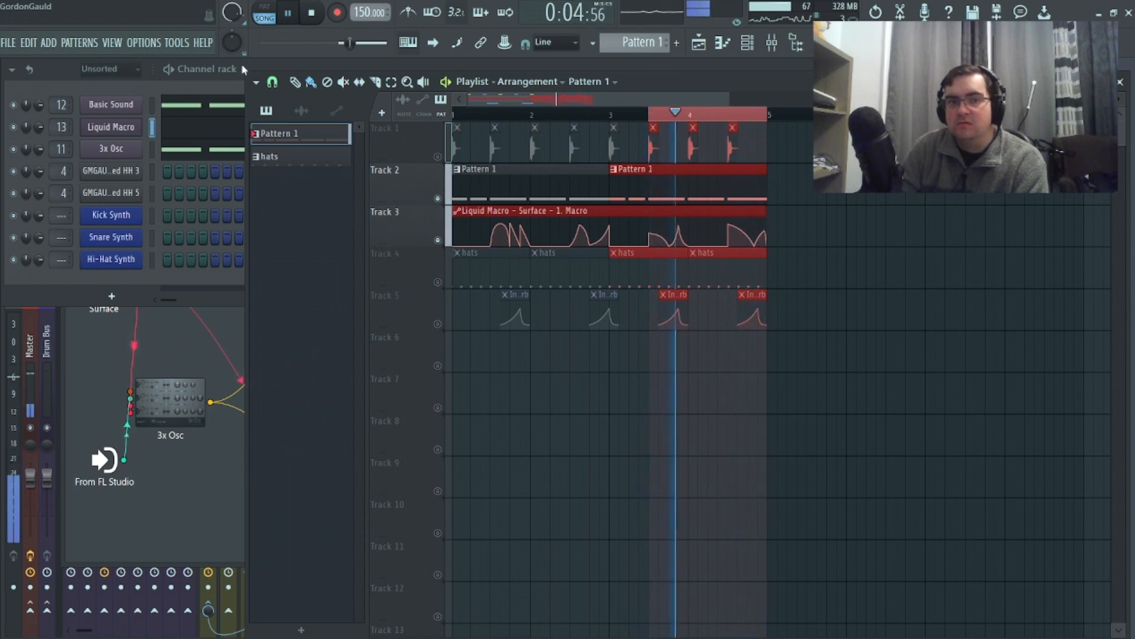
left_click(323, 16)
left_click(708, 114)
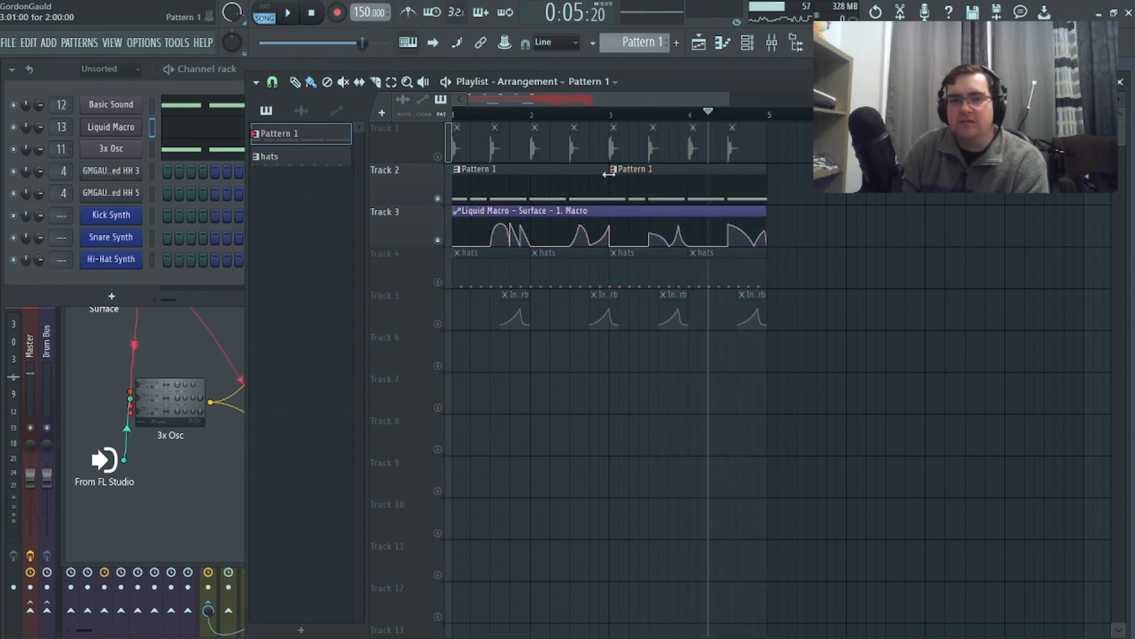
Unmute all playlist tracks, select bars 1 to 4 and play the full arrangement.
left_click(439, 327)
right_click(438, 240)
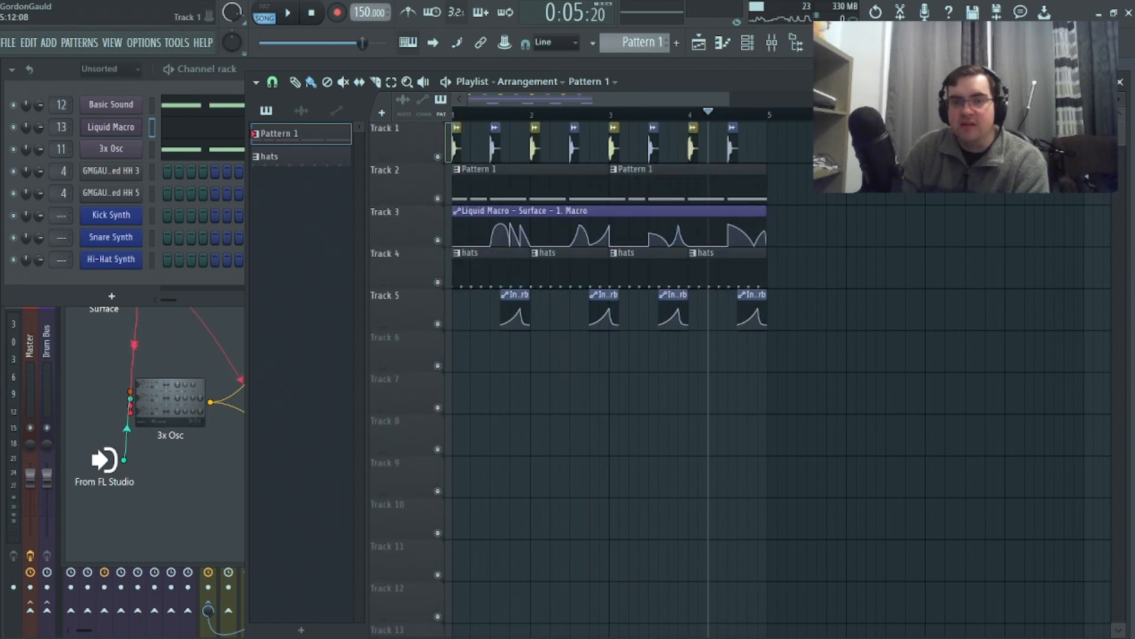
left_click_drag(772, 117, 347, 114)
left_click(314, 13)
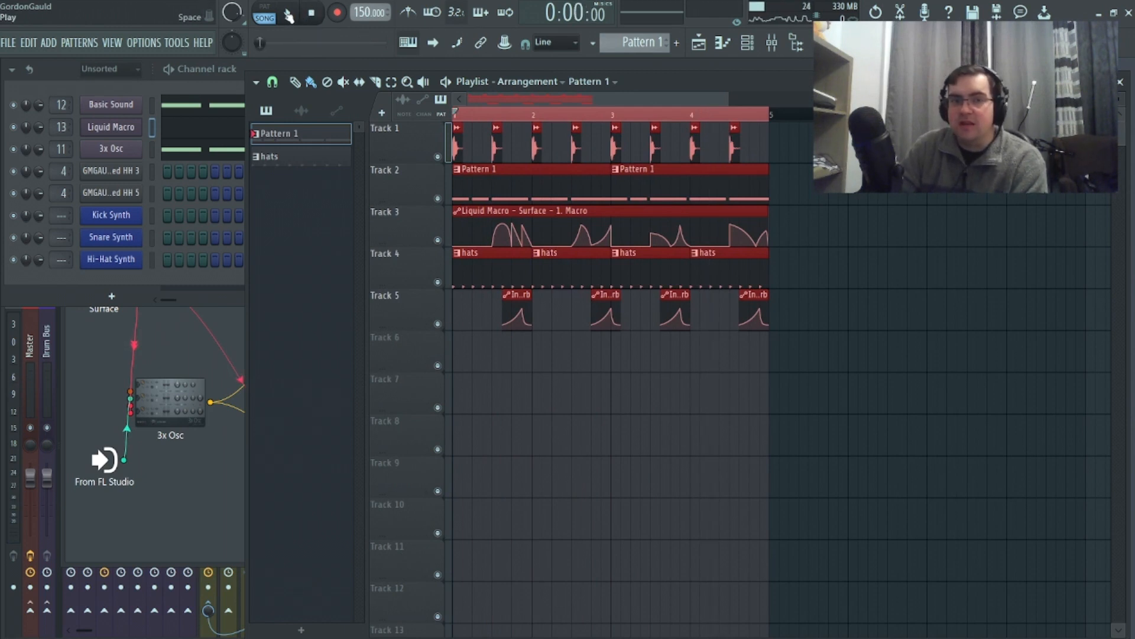
left_click(289, 14)
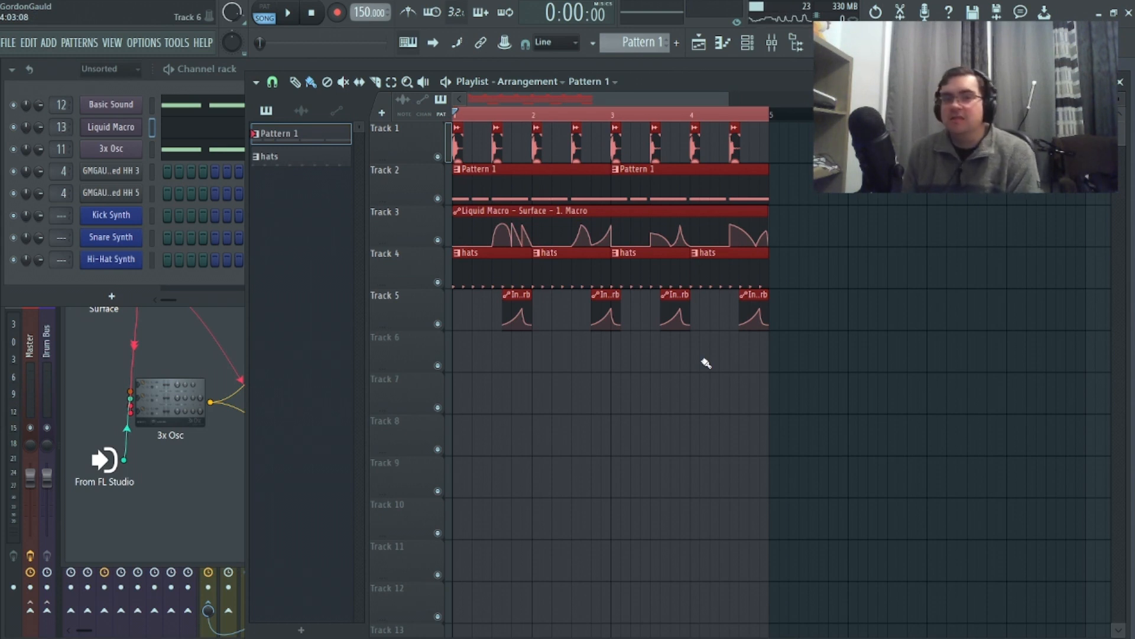
Open Liquid Macro's Multiband Delay and compare the delay curves of banks 1 and 2 and the Morph control.
left_click(214, 477)
left_click(381, 316)
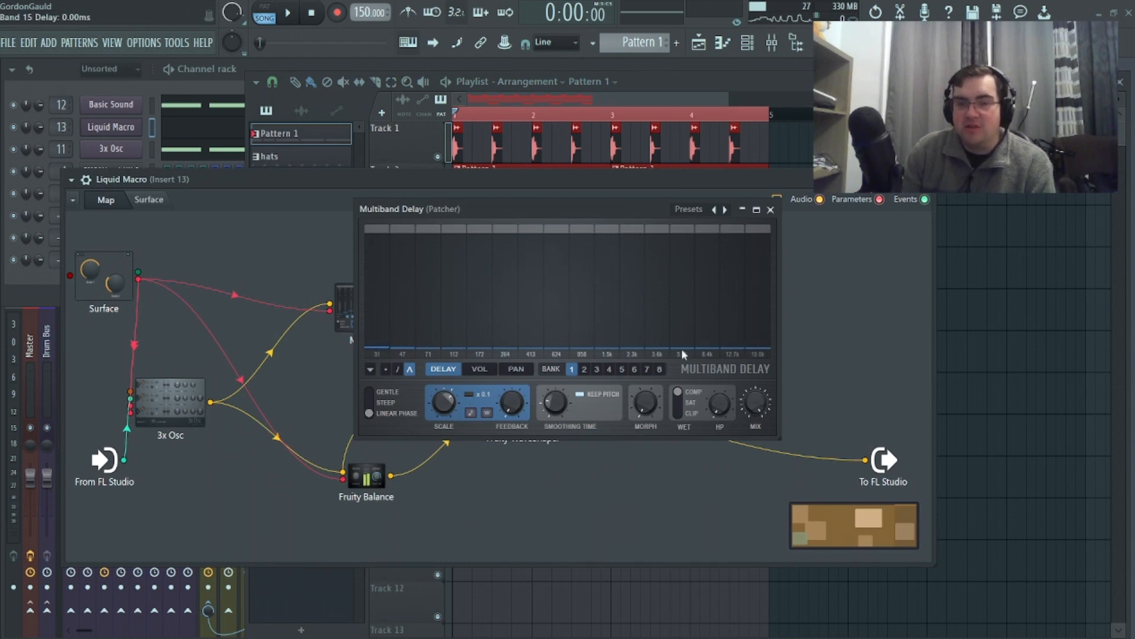
left_click(585, 370)
left_click(572, 370)
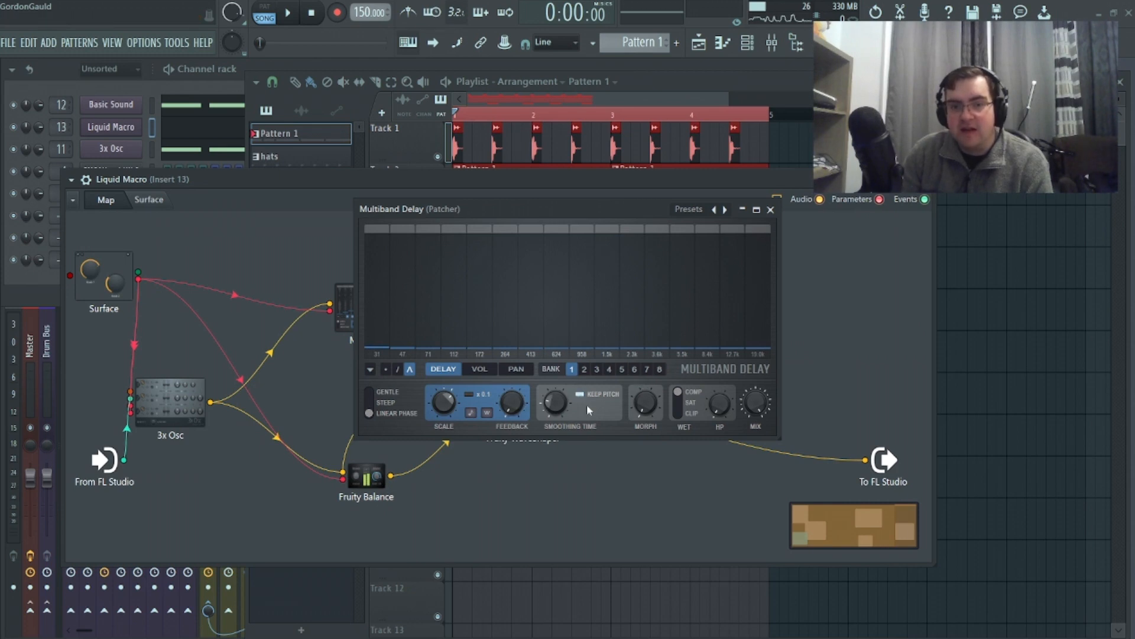
left_click(584, 369)
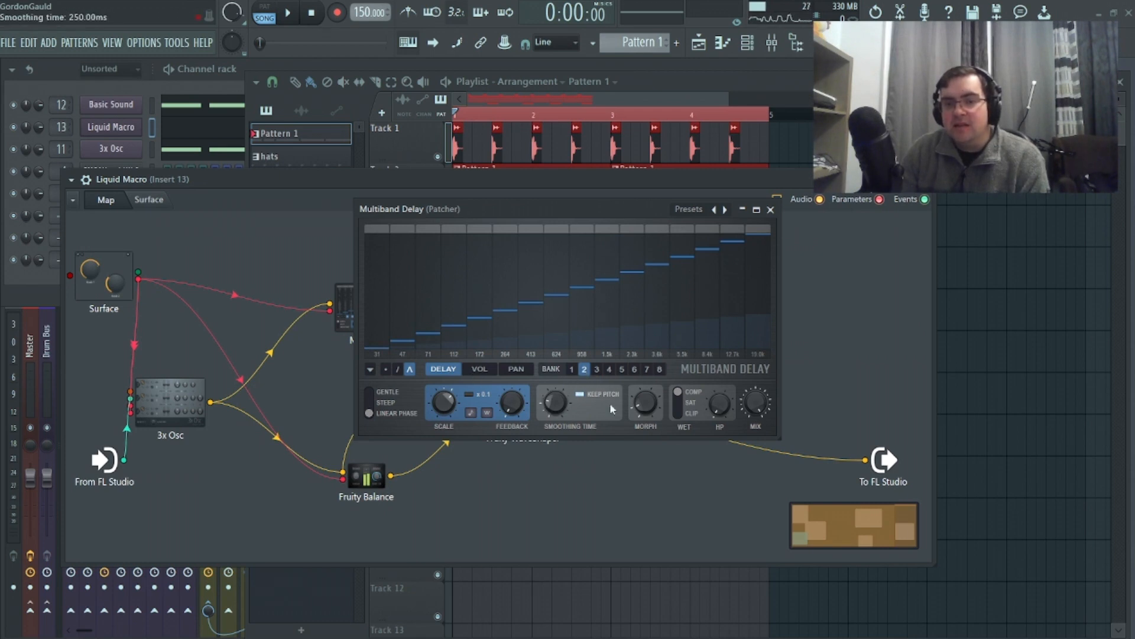
mouse_move(645, 403)
left_mouse_down()
mouse_move(646, 423)
mouse_move(646, 405)
left_mouse_up()
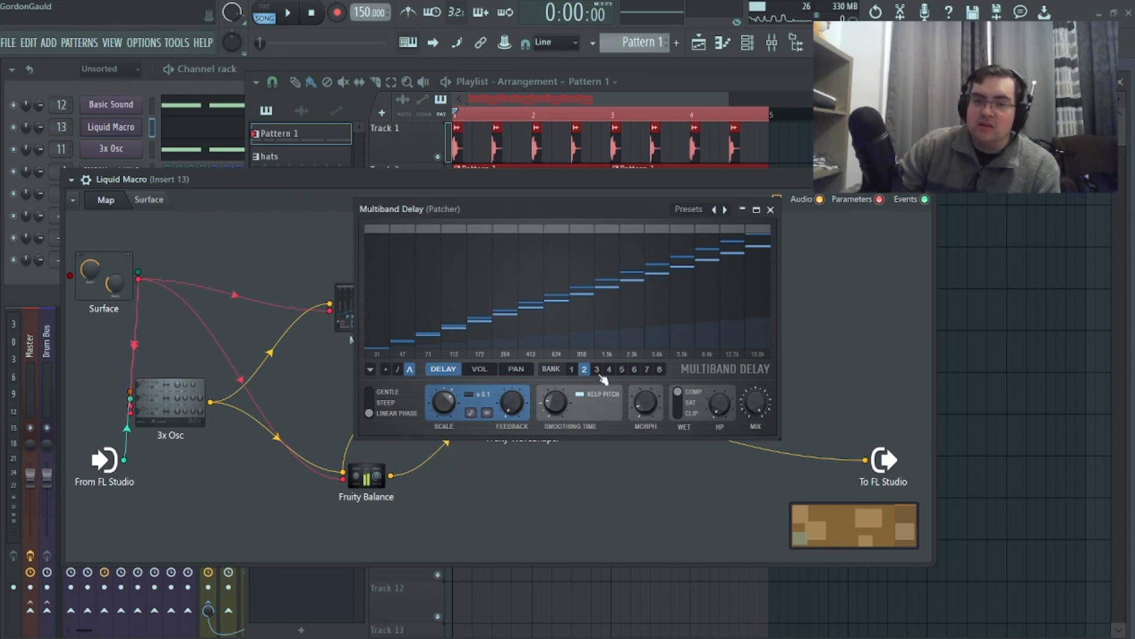
left_click(572, 370)
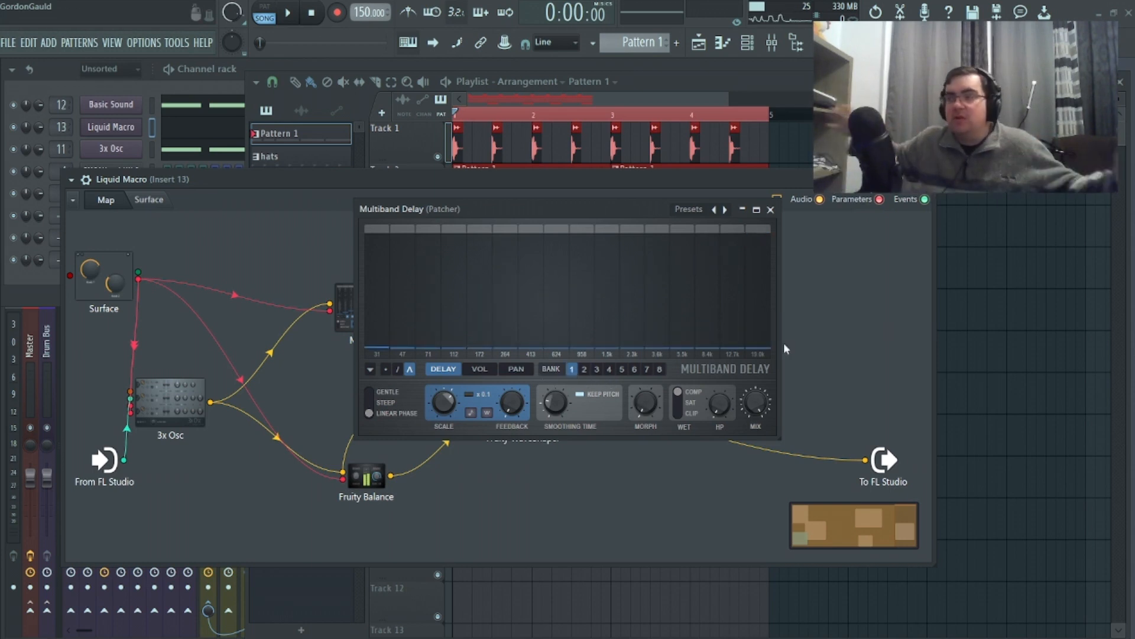
Play the four bars while watching the Multiband Delay's bands, and inspect the levels of 3x Osc's audio links.
left_click(584, 90)
left_click(219, 186)
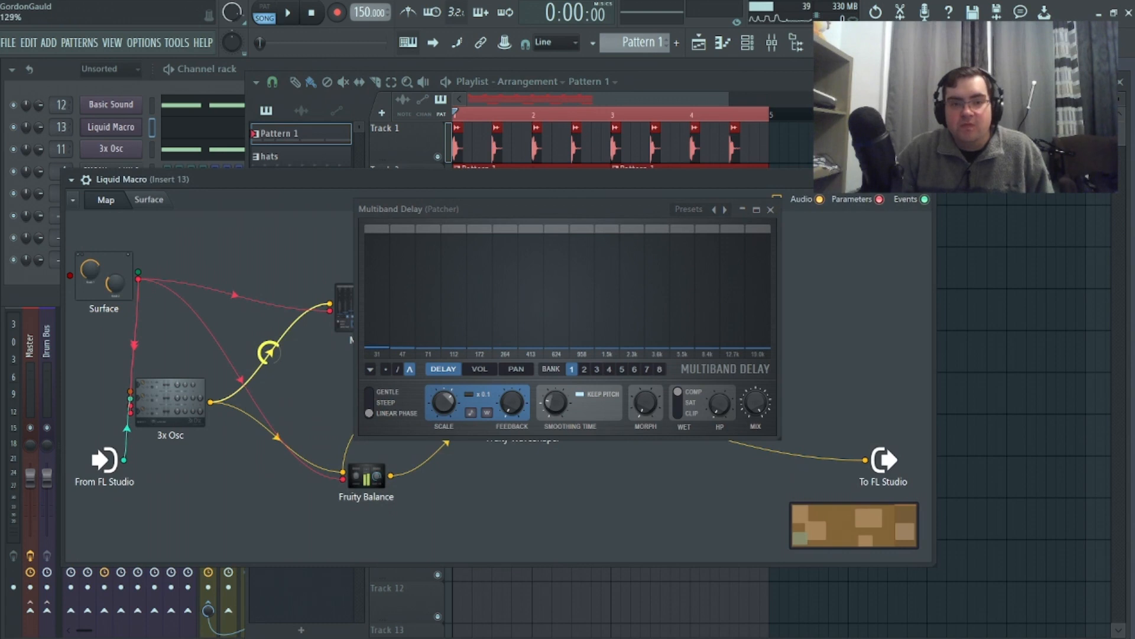
left_click(290, 13)
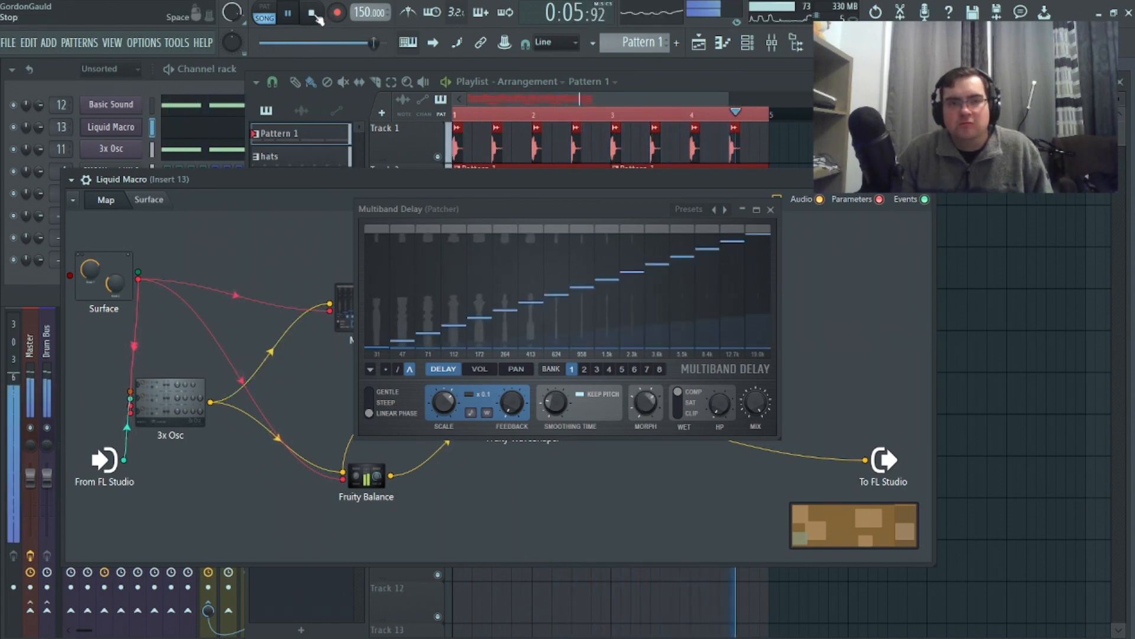
key("space")
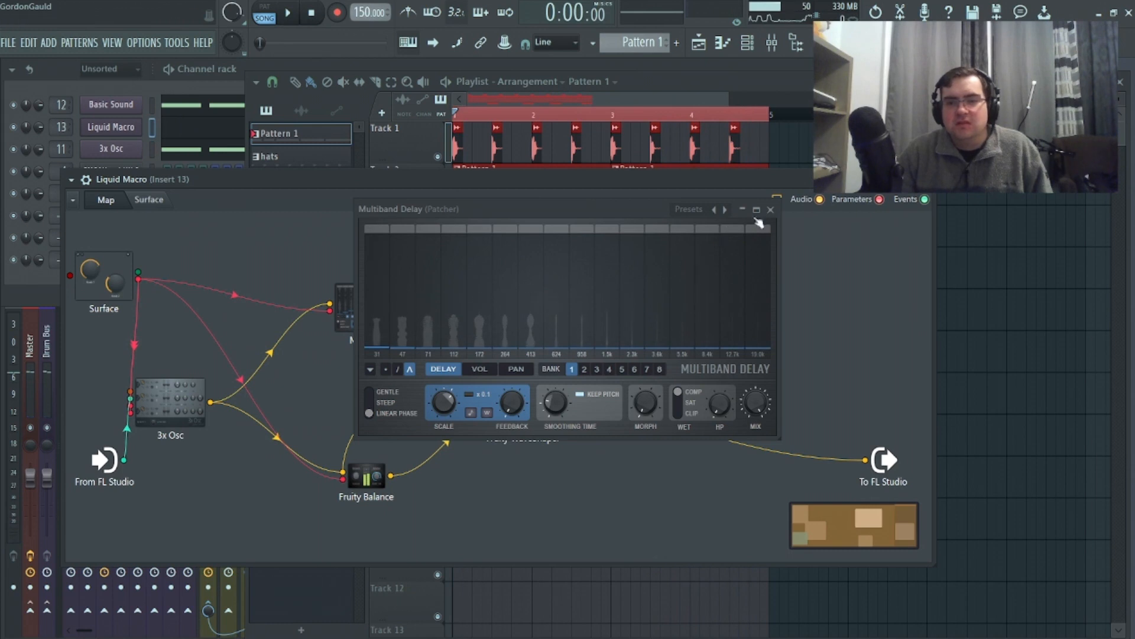
left_click_drag(269, 353, 269, 350)
left_click_drag(272, 440, 272, 428)
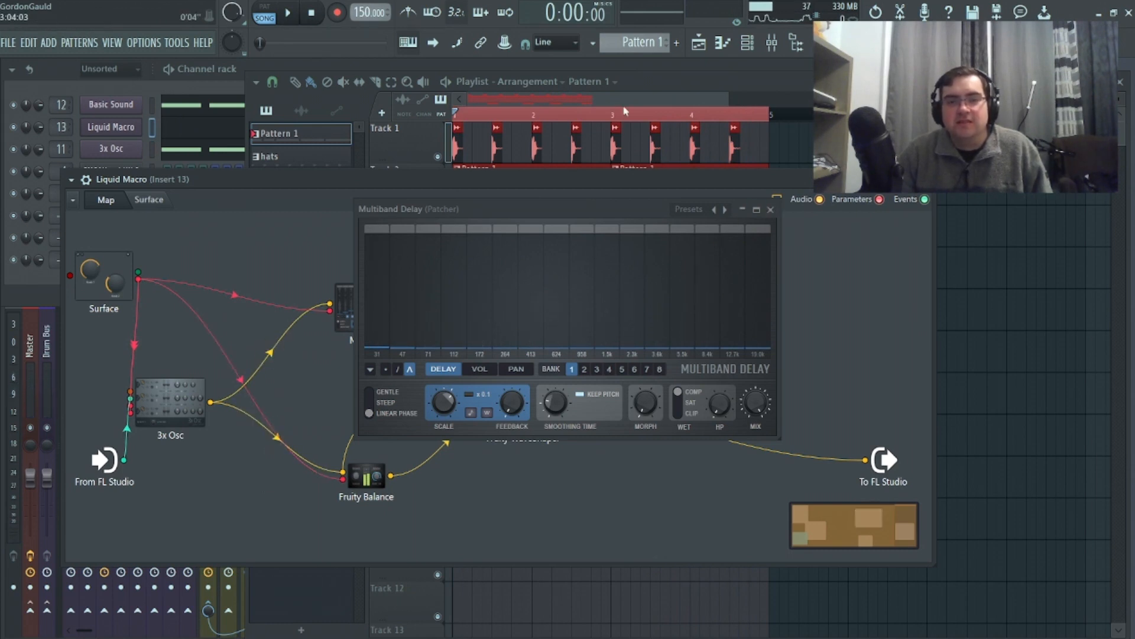
Close the Multiband Delay, replay the arrangement with the playlist shown, and bring Liquid Macro's map back to the front.
left_click(633, 100)
left_click(771, 209)
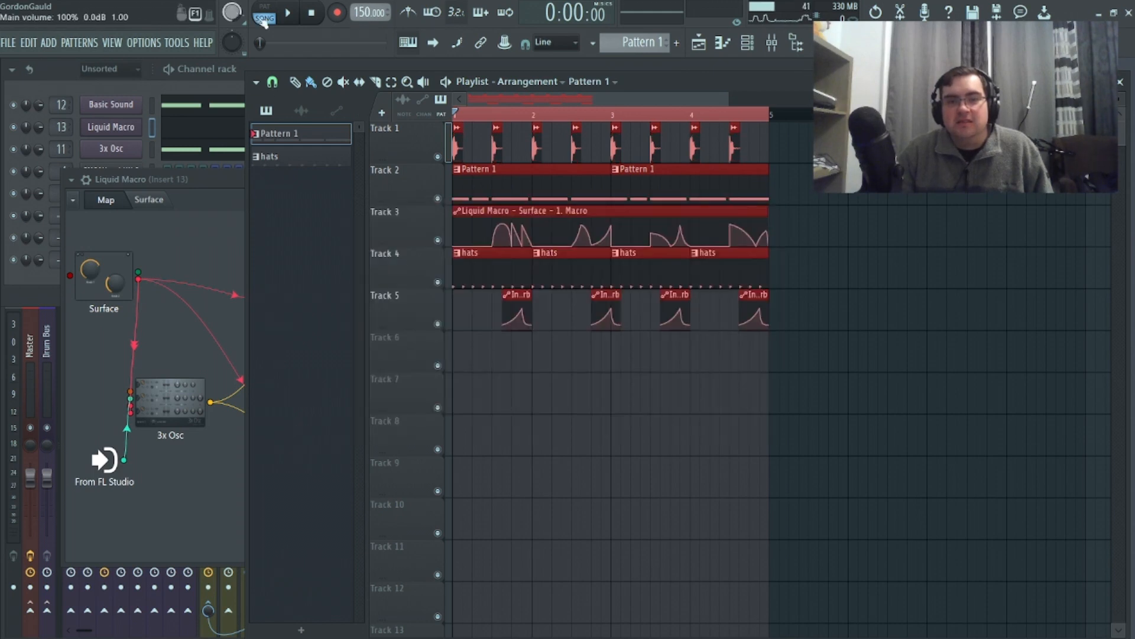
left_click(289, 13)
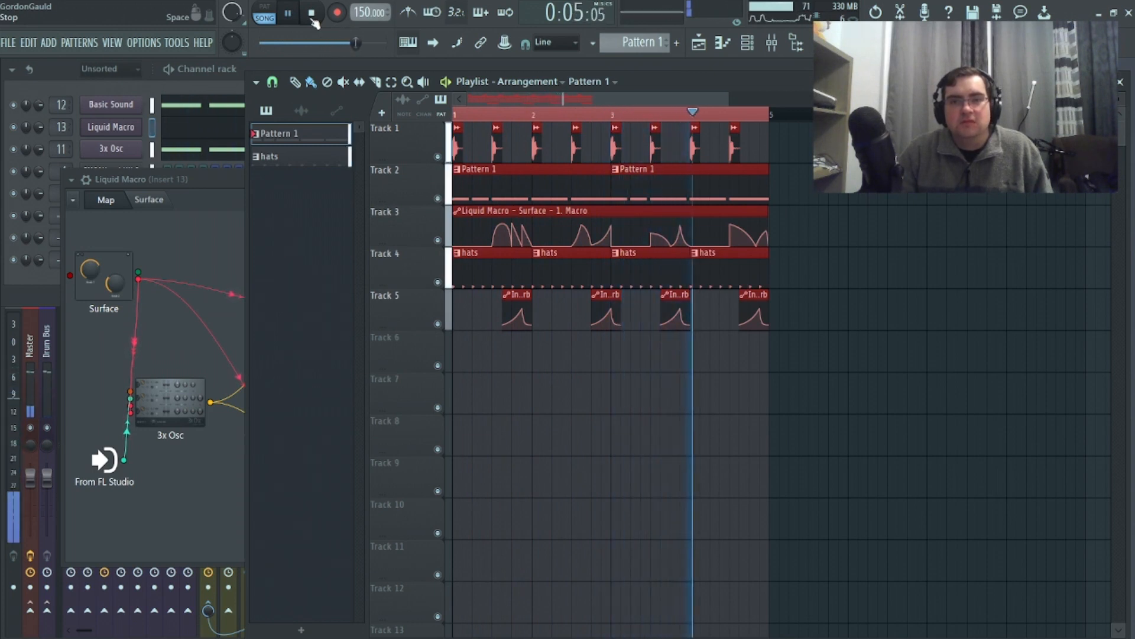
left_click(311, 14)
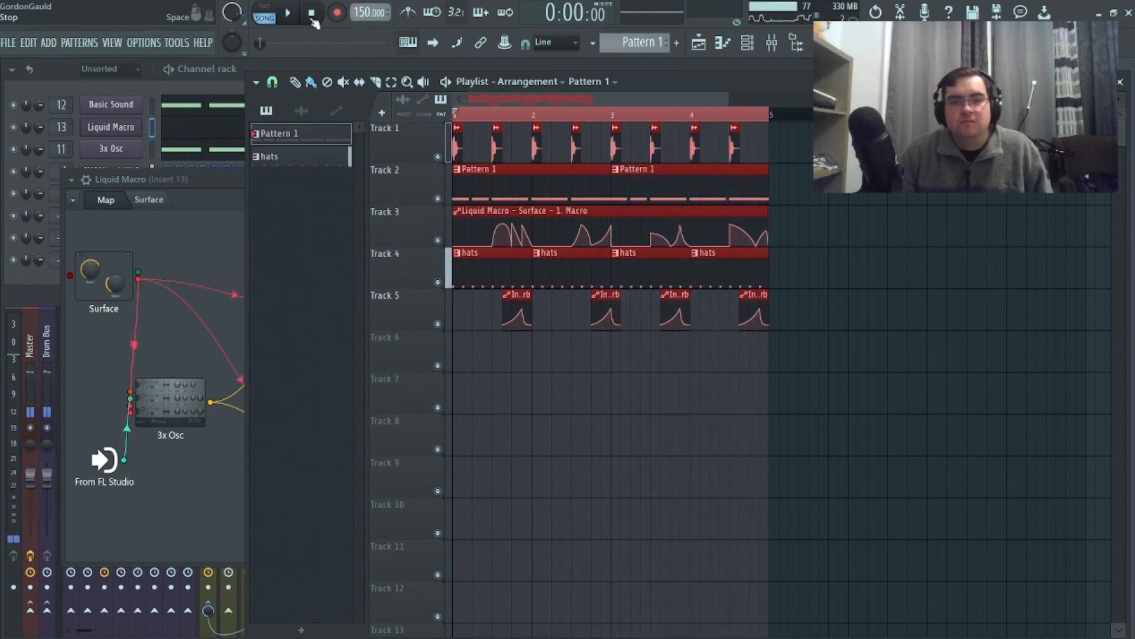
left_click(198, 188)
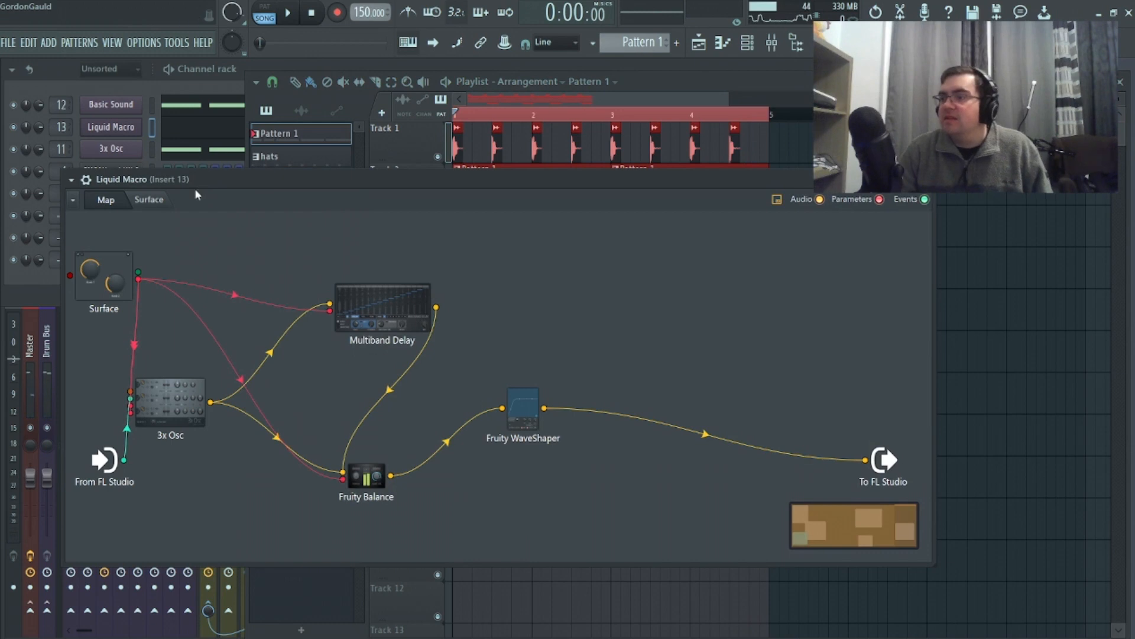